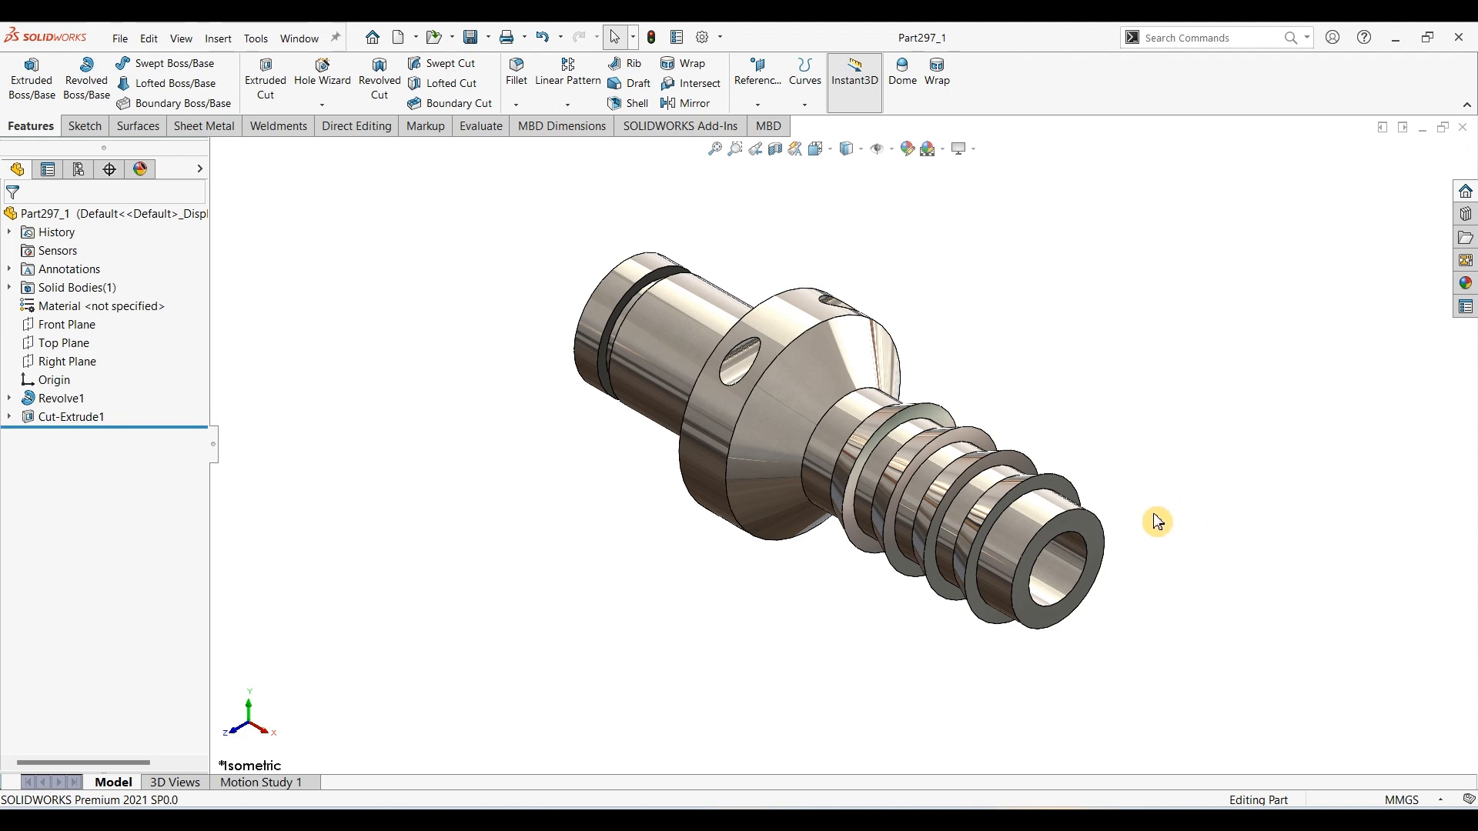
Switch to the Part297_1 PDF drawing in the browser and examine the part's views and dimensions
left_click(1266, 515)
left_click(759, 777)
left_click(739, 817)
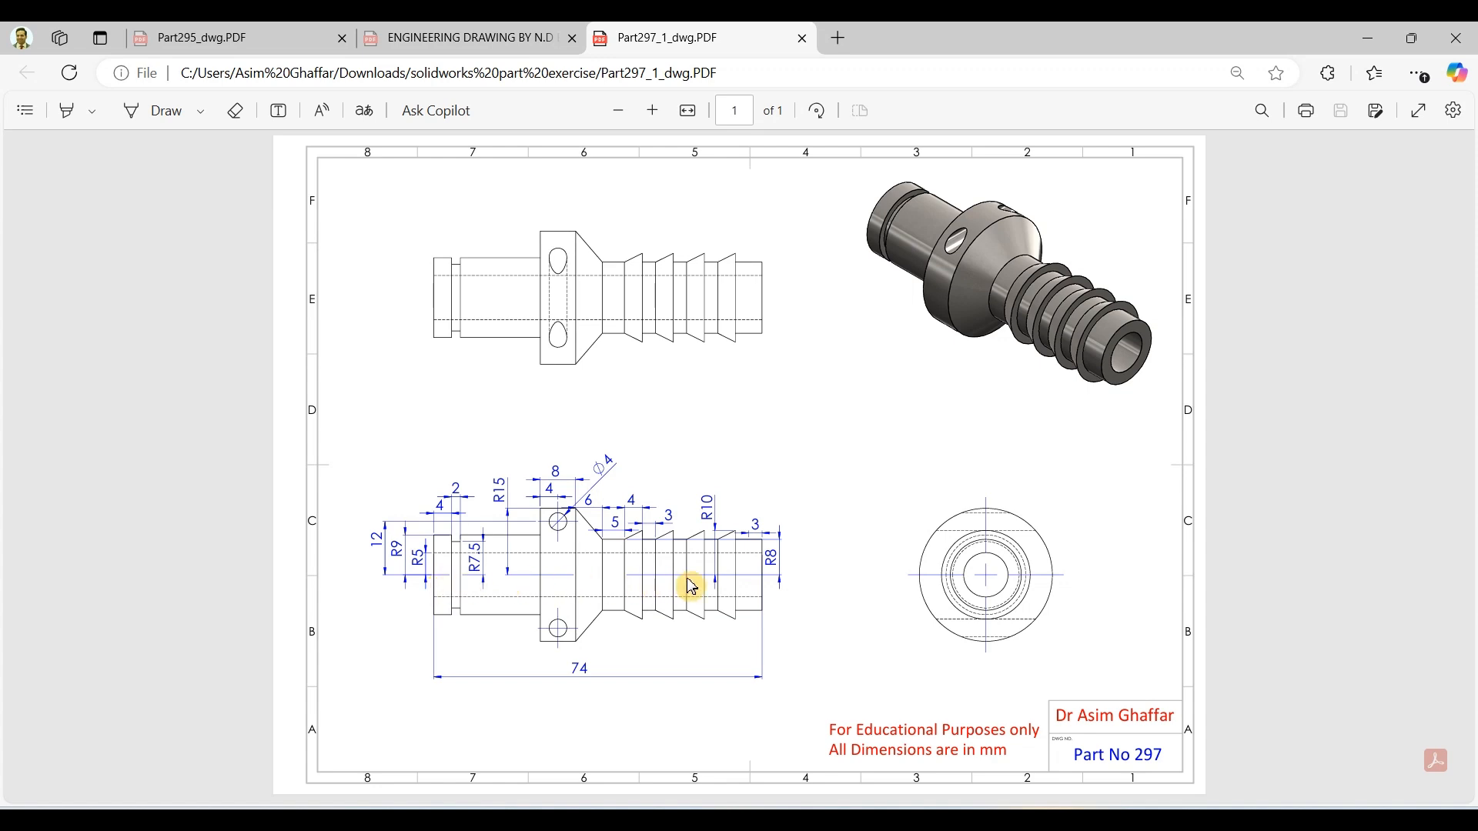
Return to SOLIDWORKS and create a new part document
left_click(1377, 44)
left_click(120, 37)
left_click(125, 63)
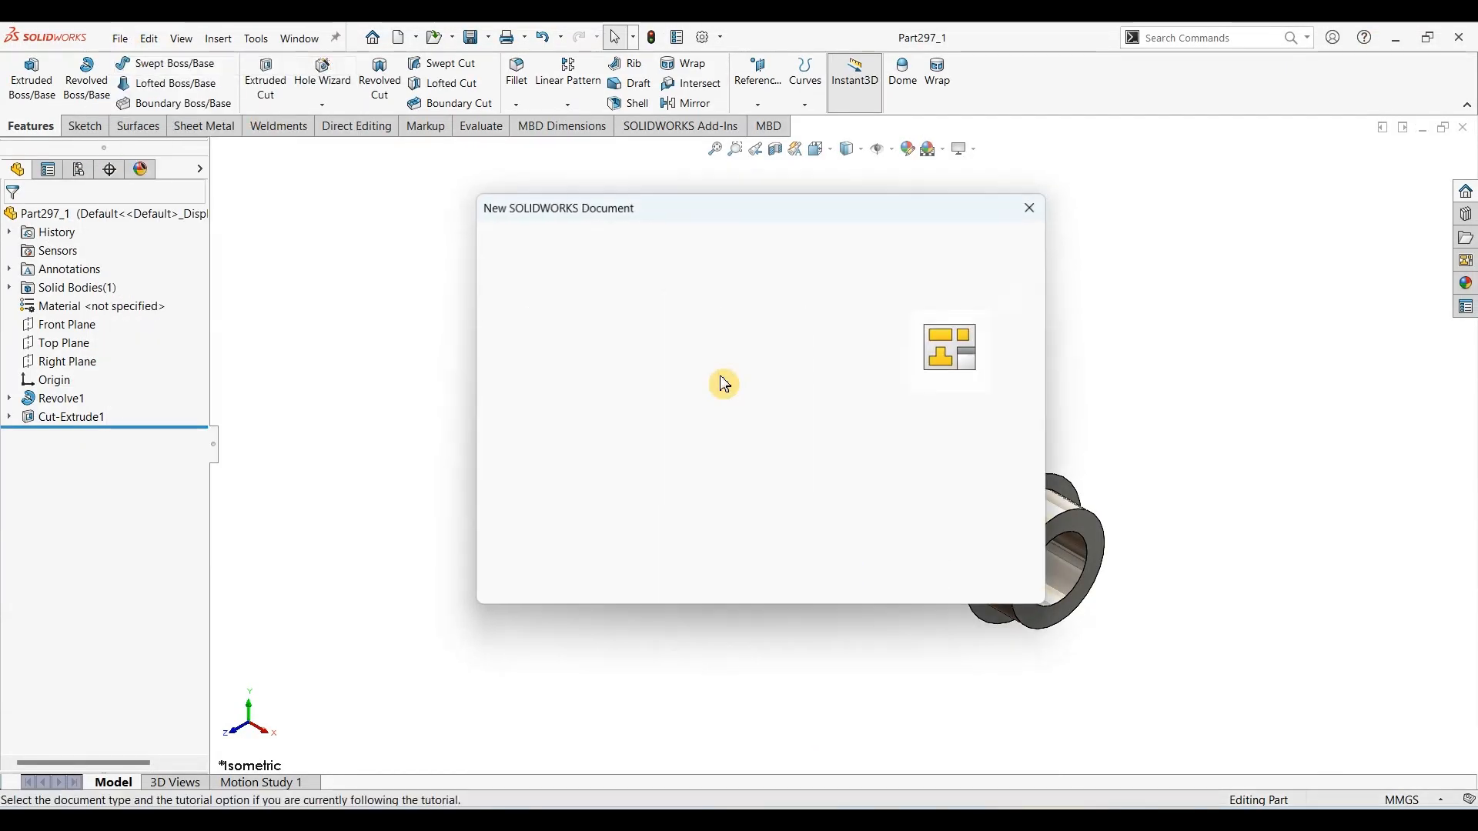
left_click(816, 578)
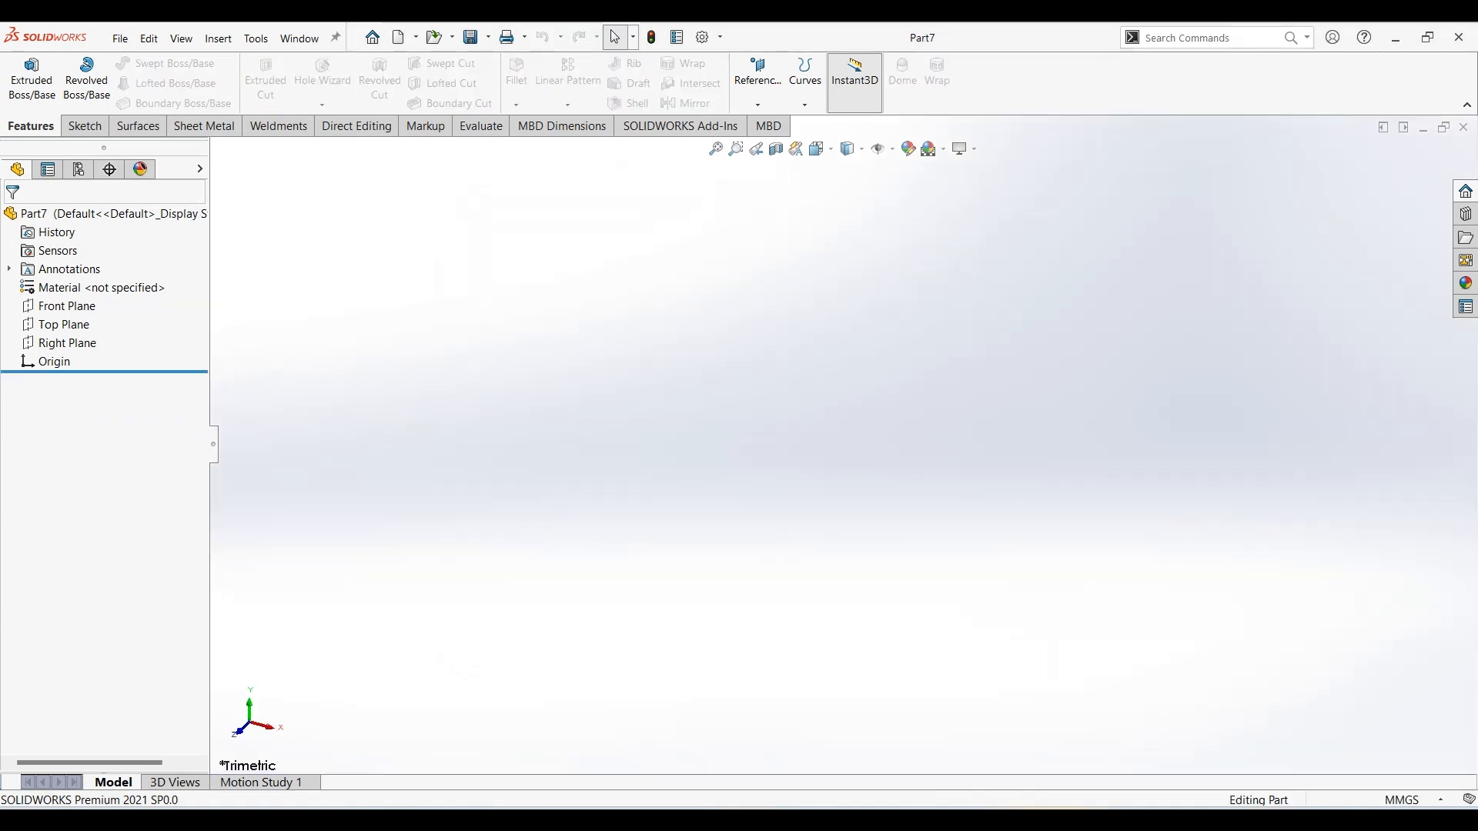
Start a sketch on the Front Plane and draw a horizontal centerline about 152 mm long from the origin
left_click(66, 306)
left_click(77, 127)
left_click(23, 73)
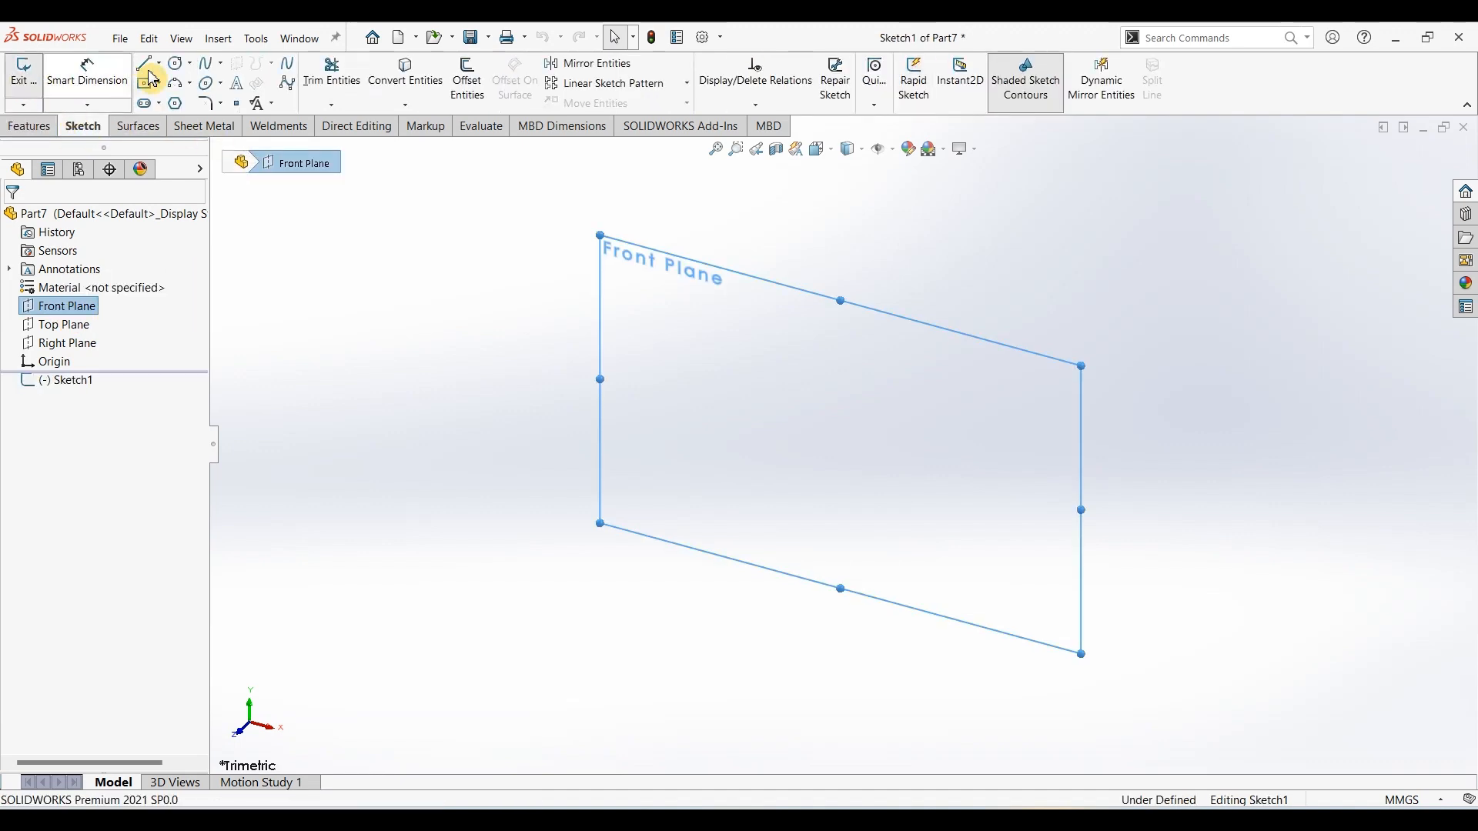
left_click(159, 64)
left_click(176, 103)
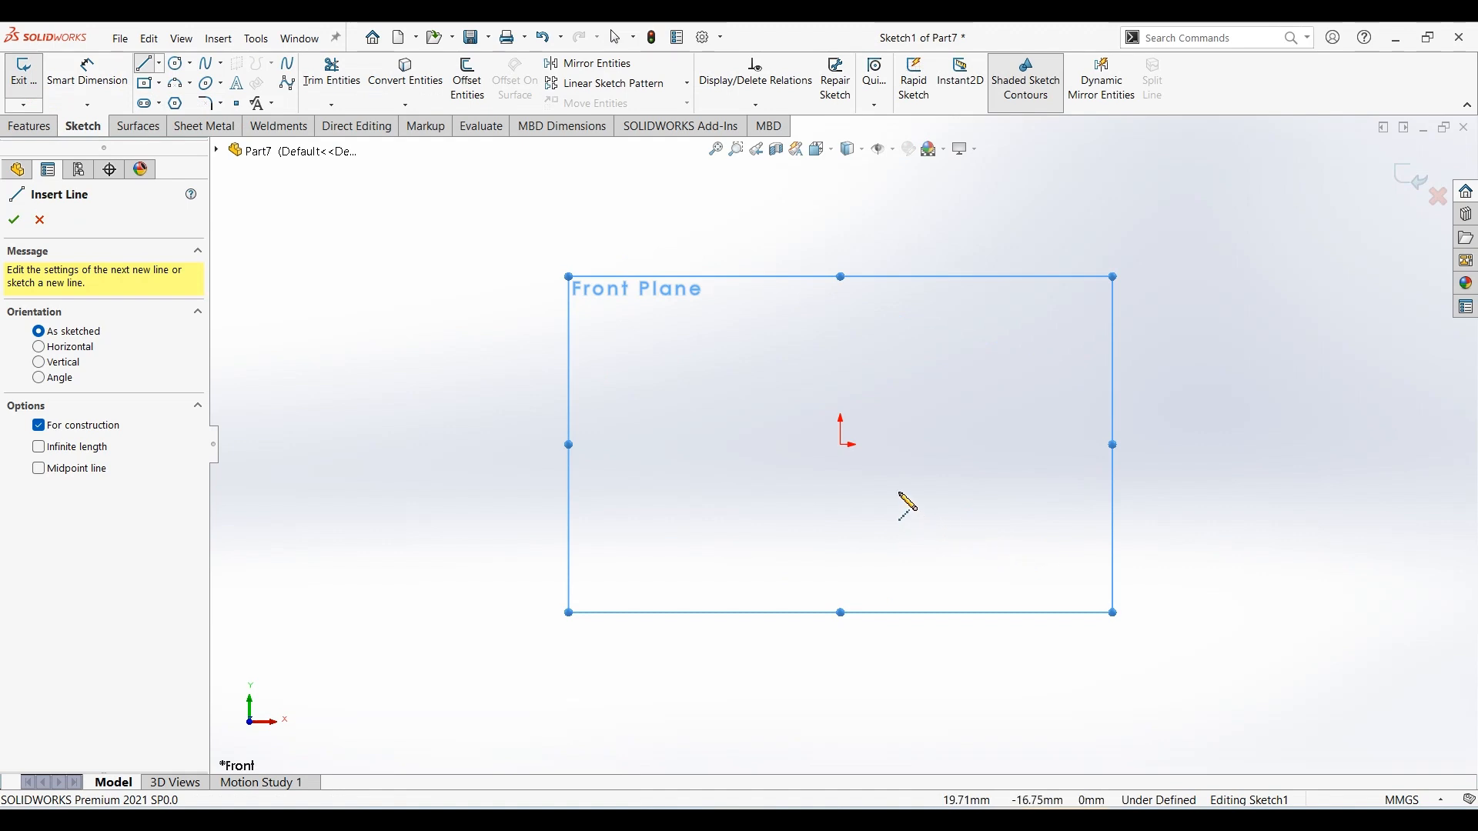
left_click(841, 444)
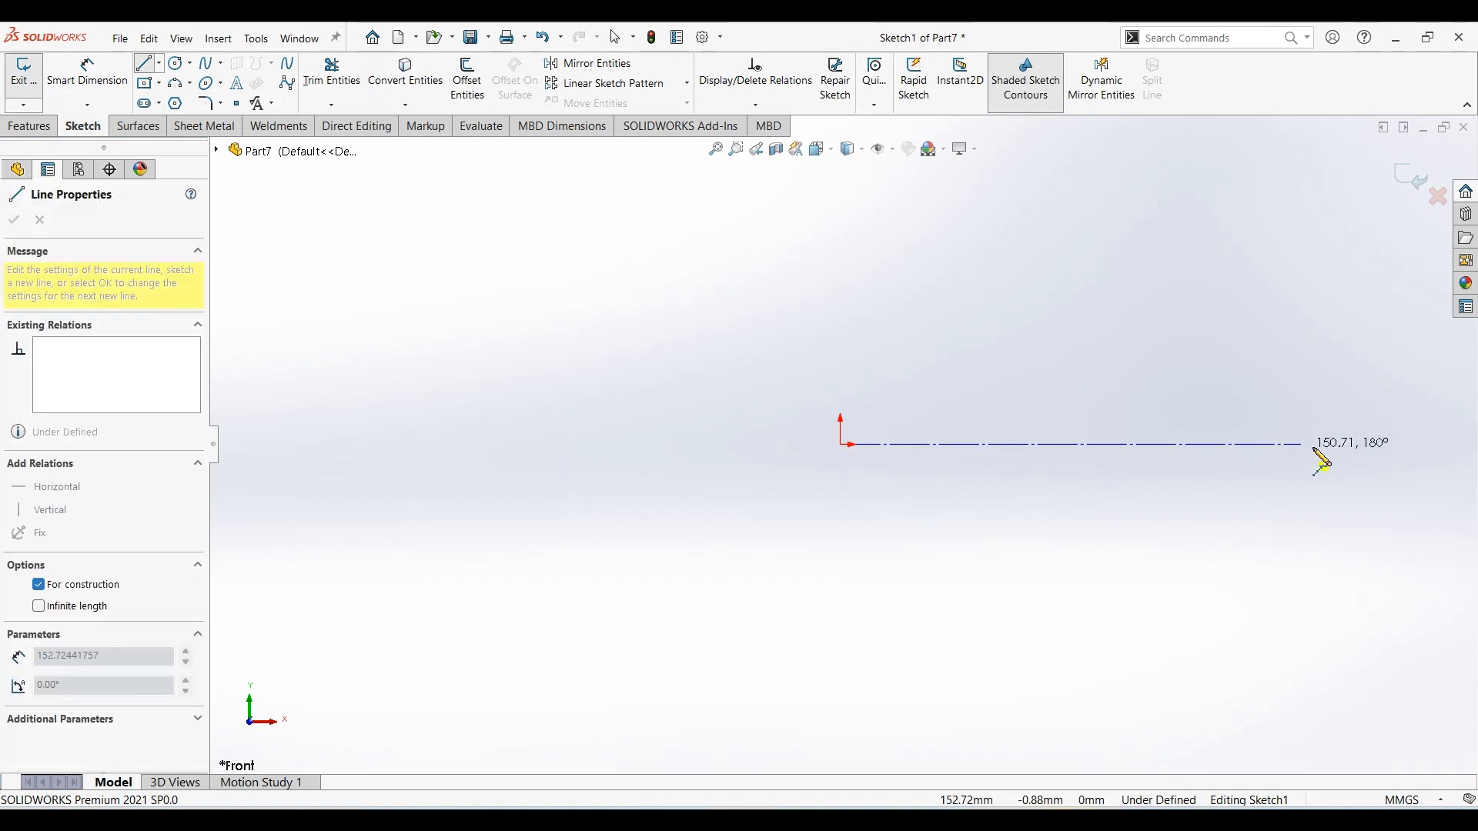
left_click(1317, 445)
key("Escape")
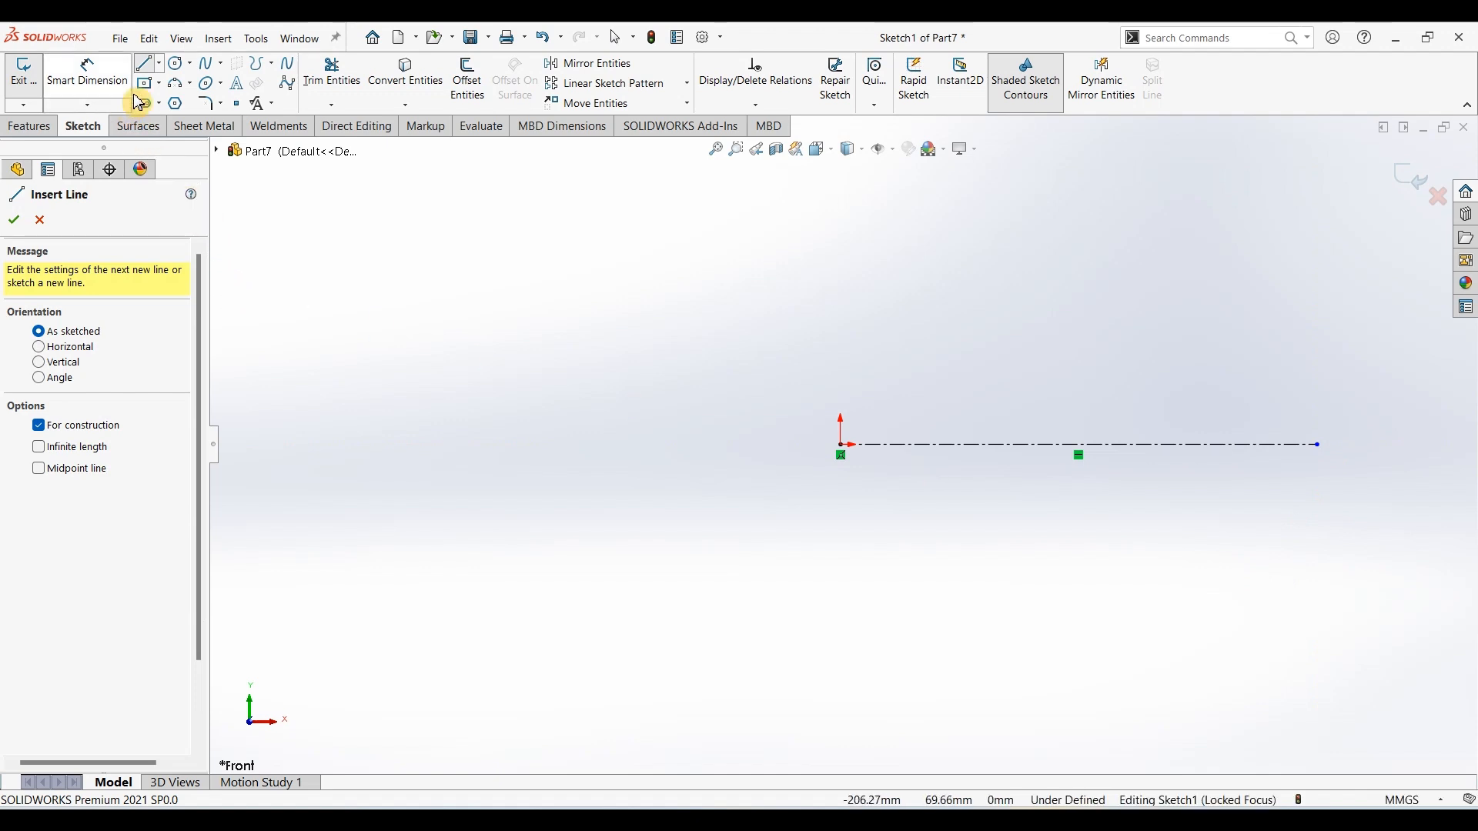
Sketch the shank outline above the origin: a vertical end line and a horizontal edge about 57 mm long, interrupted by a small rectangular groove
left_click(144, 63)
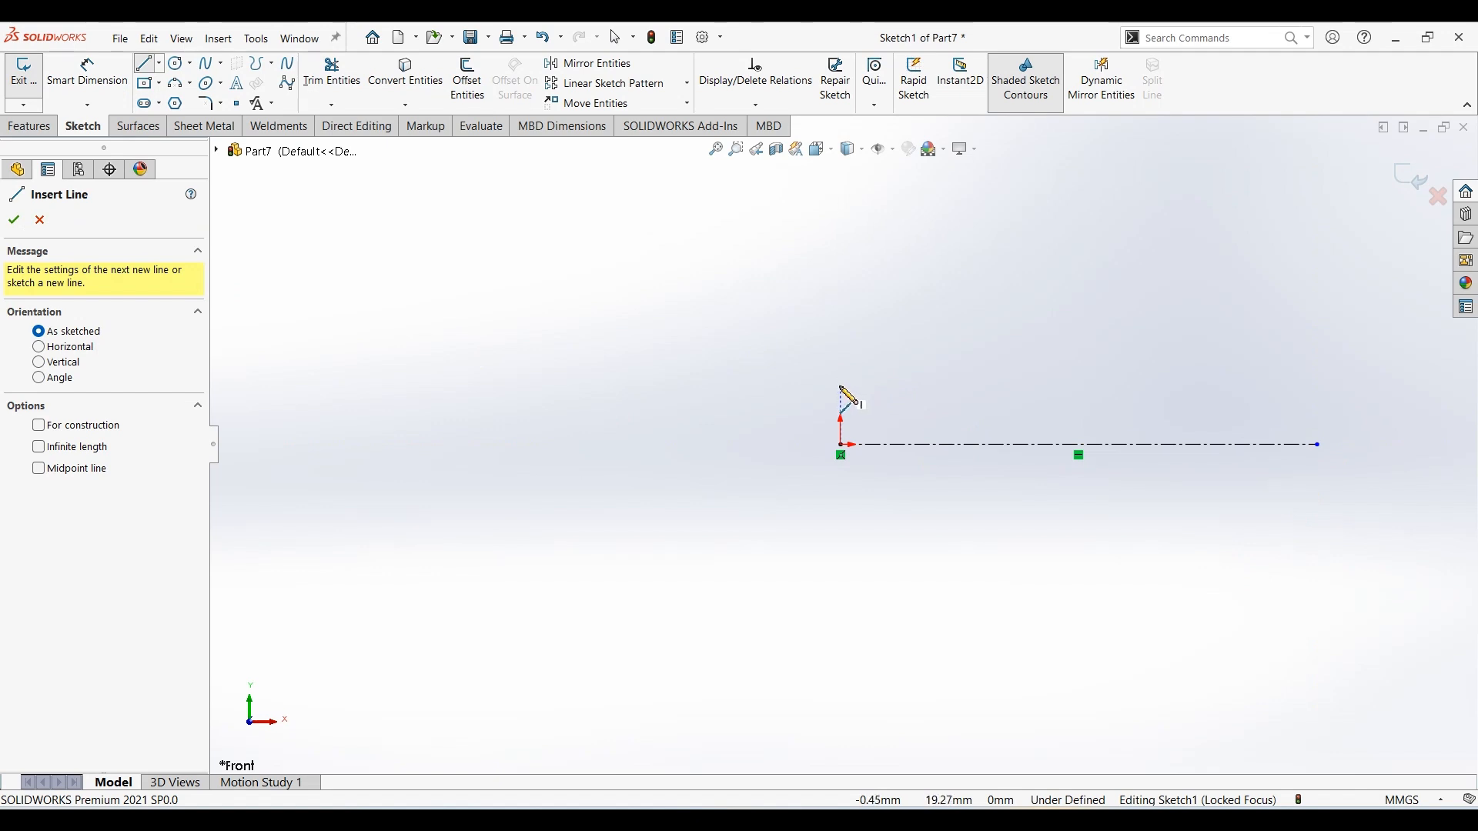
left_click(840, 386)
left_click(840, 342)
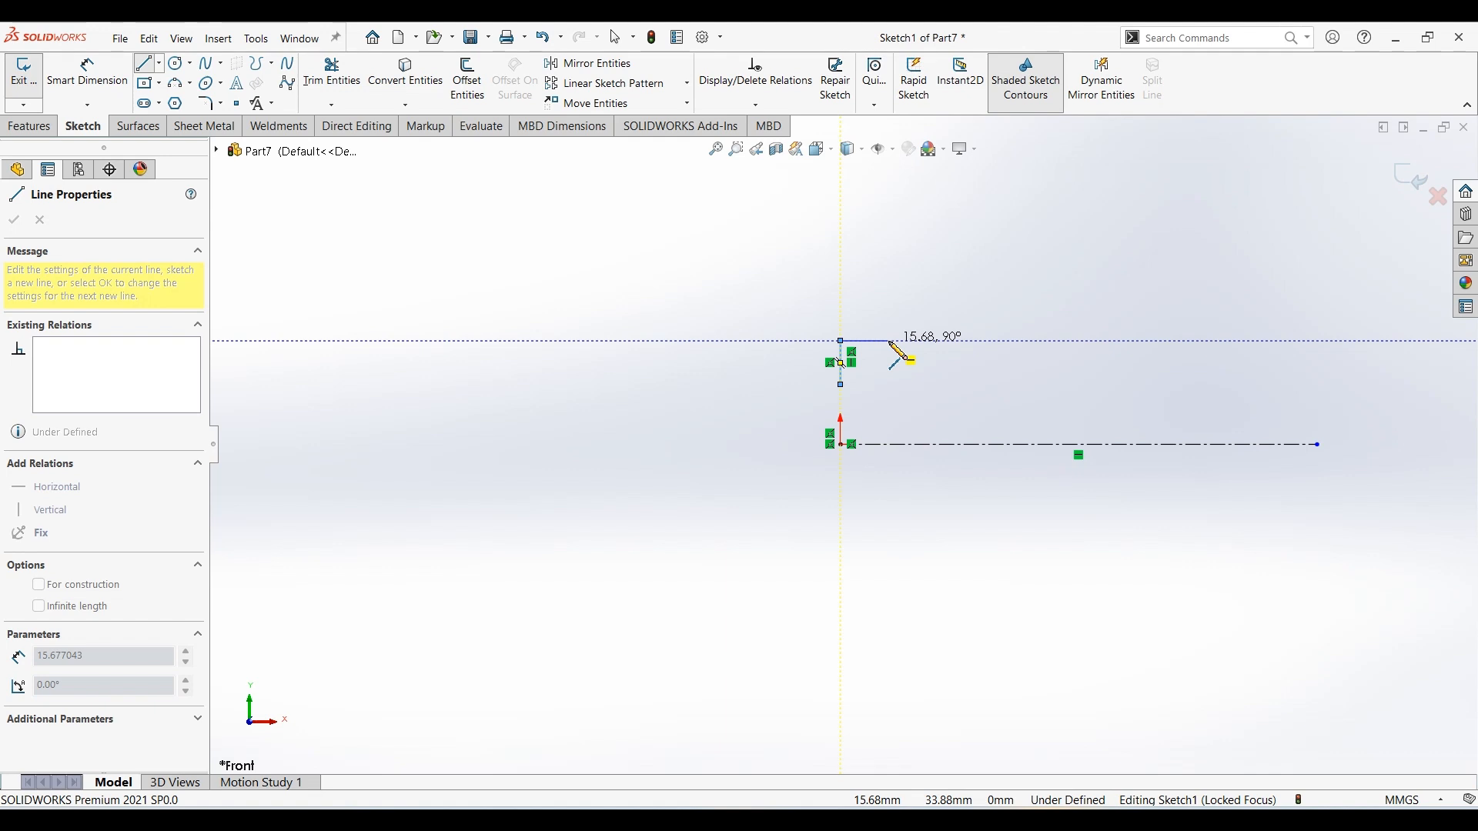
left_click(897, 342)
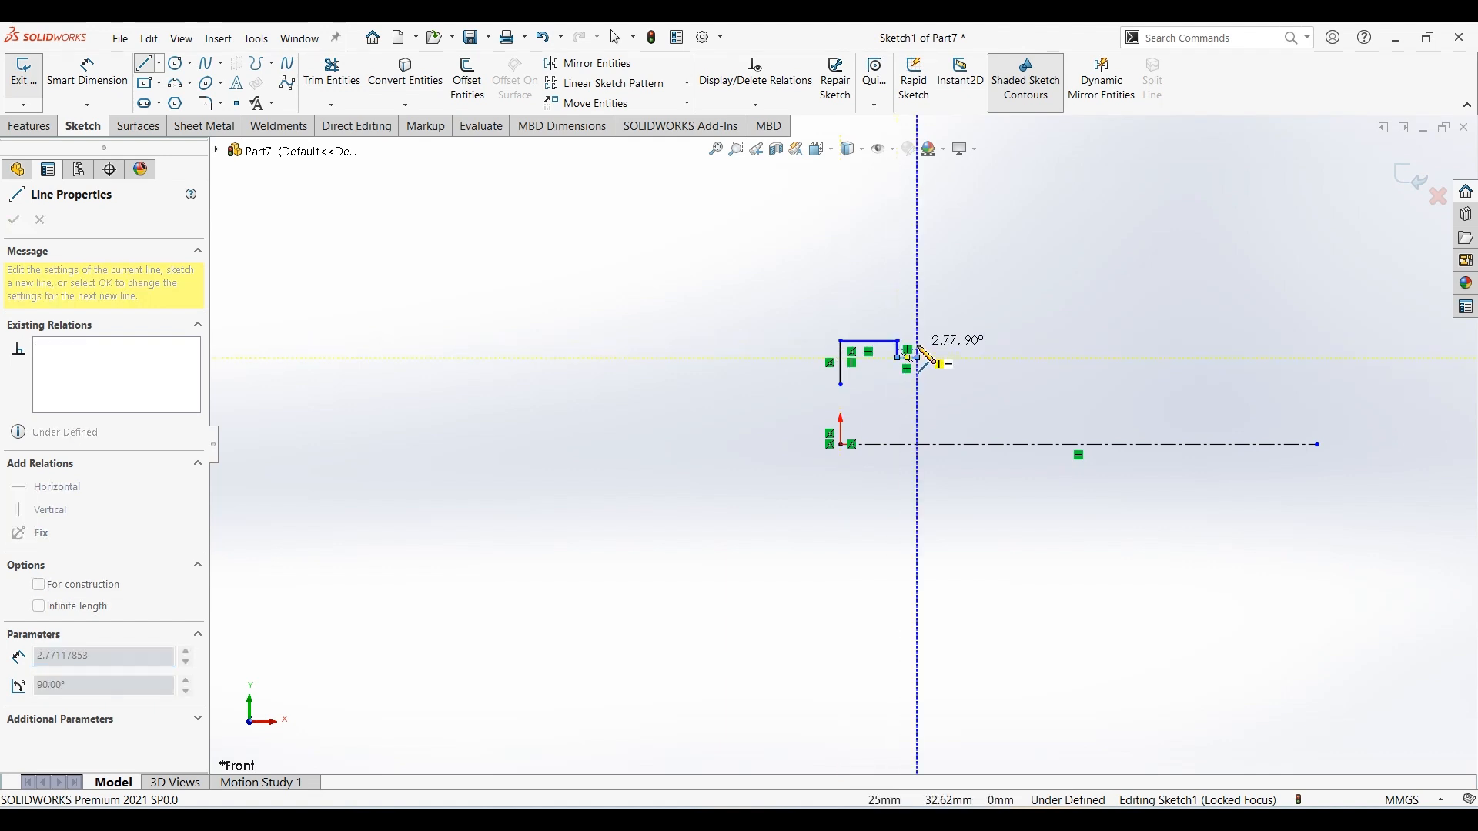
left_click(916, 342)
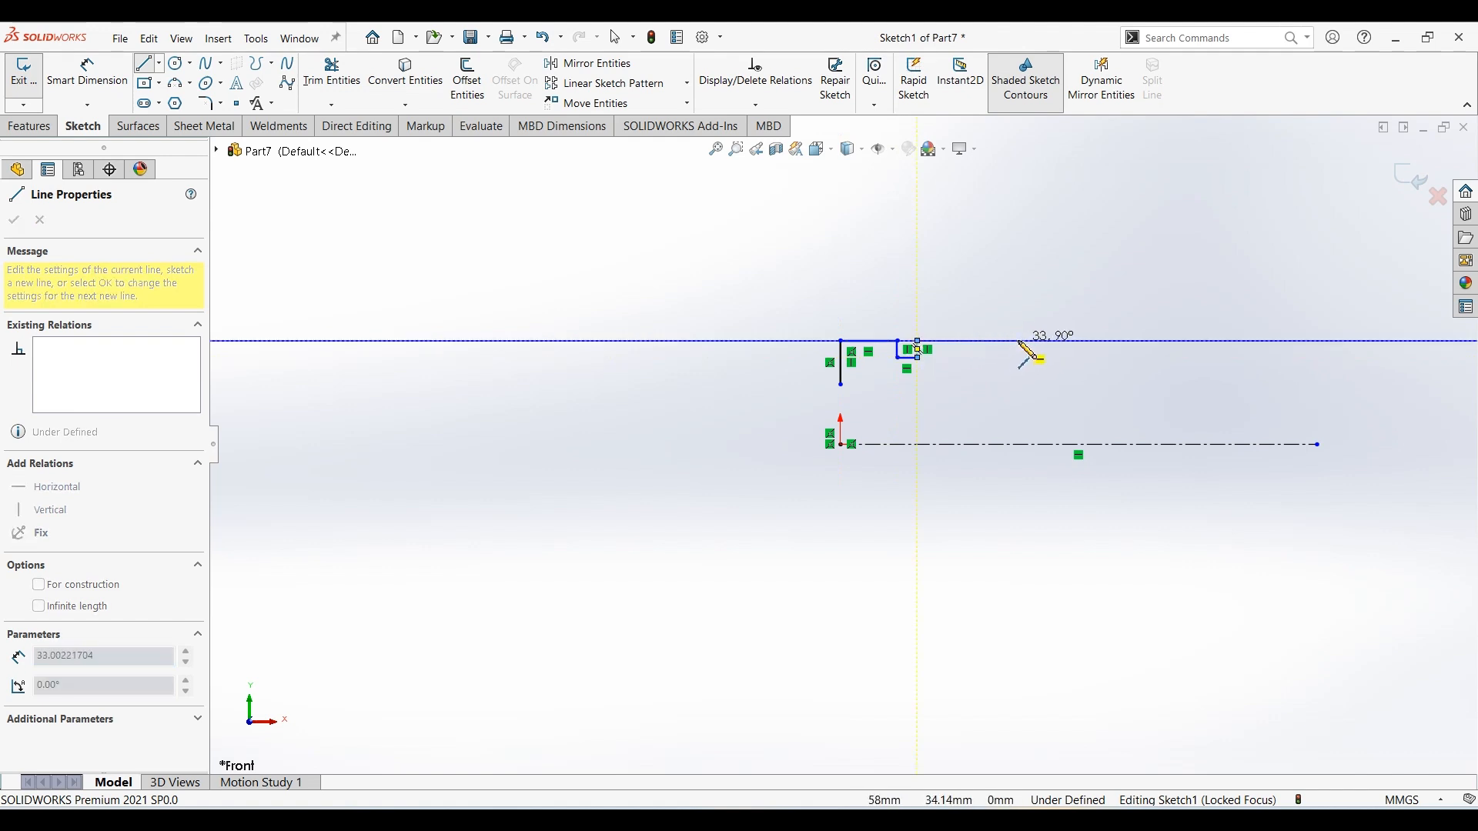
left_click(1017, 342)
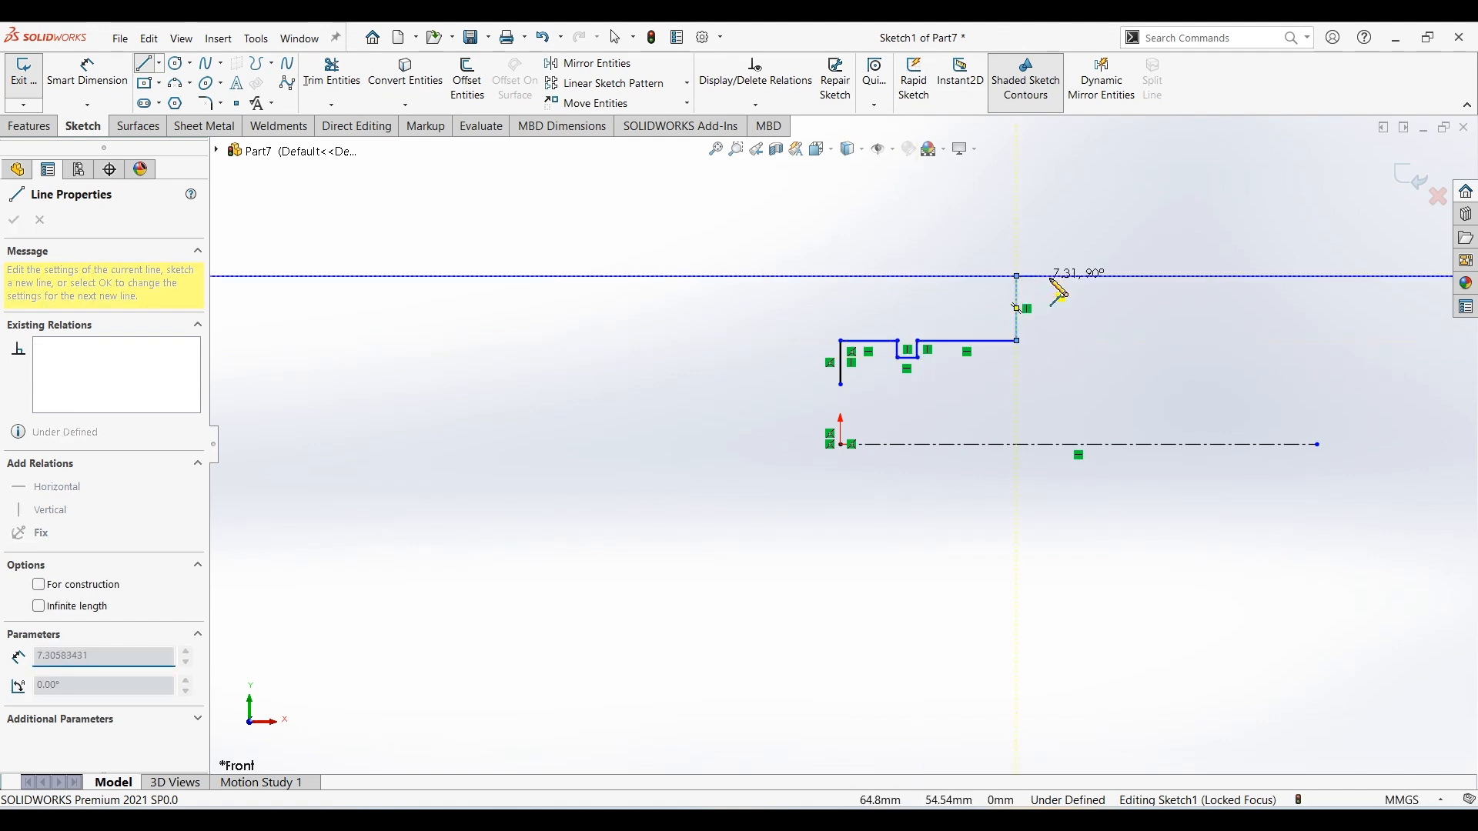
Continue the outline with the raised collar, its slope, a flat about 20 mm long, one sawtooth barb and a short horizontal line
left_click(1016, 276)
left_click(1064, 275)
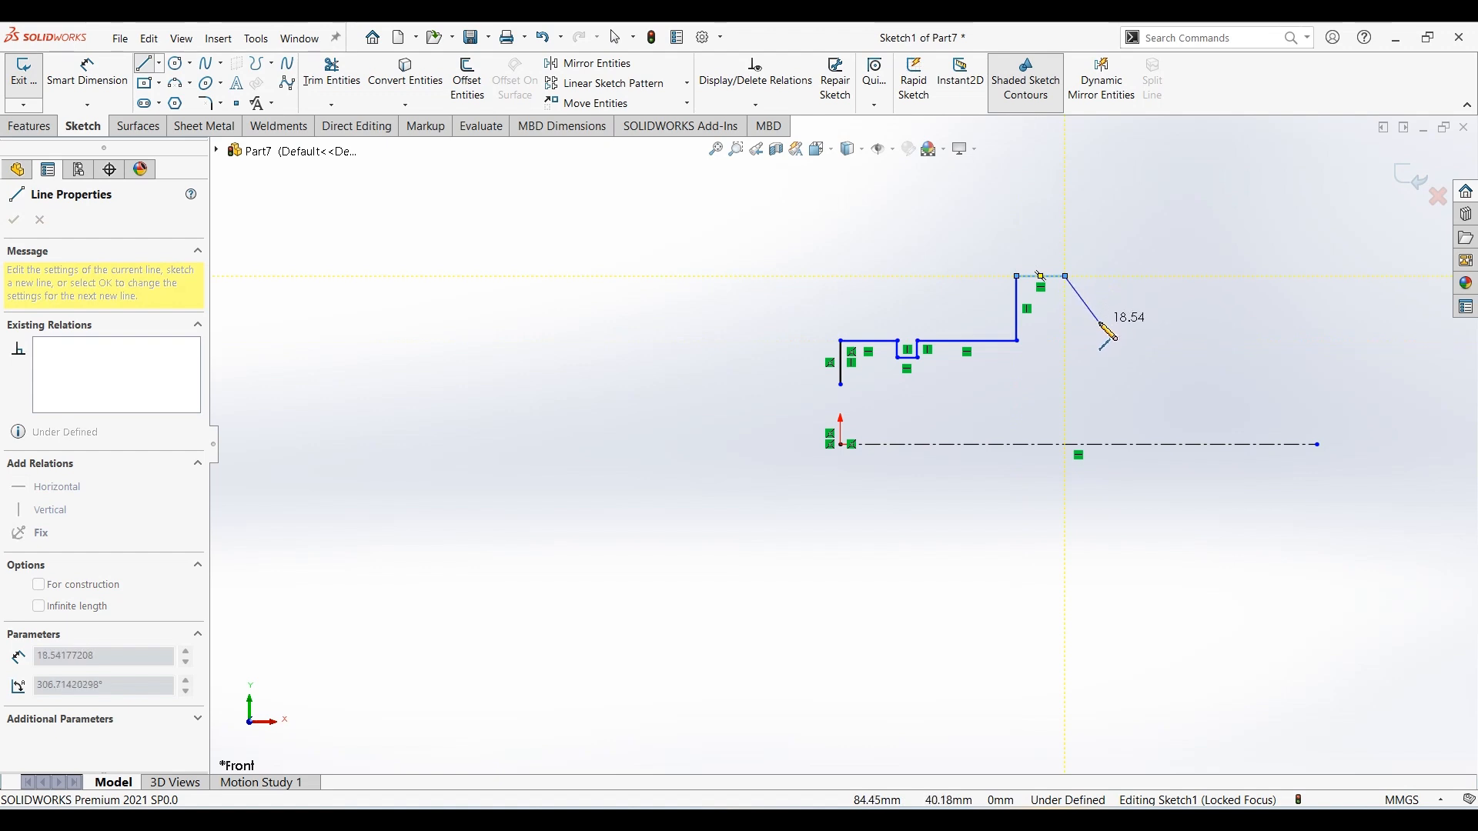
left_click(1098, 322)
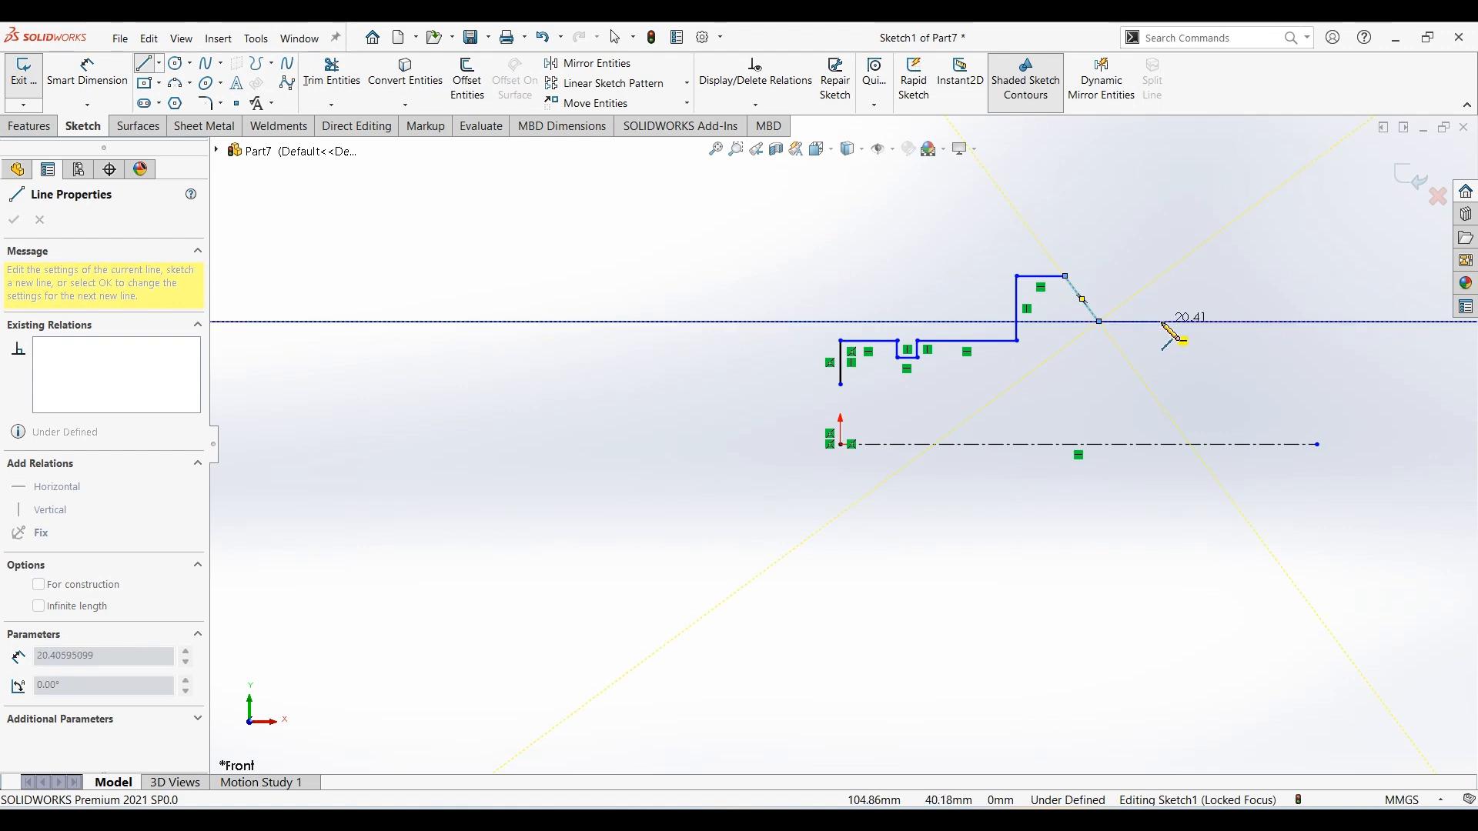
left_click(1163, 321)
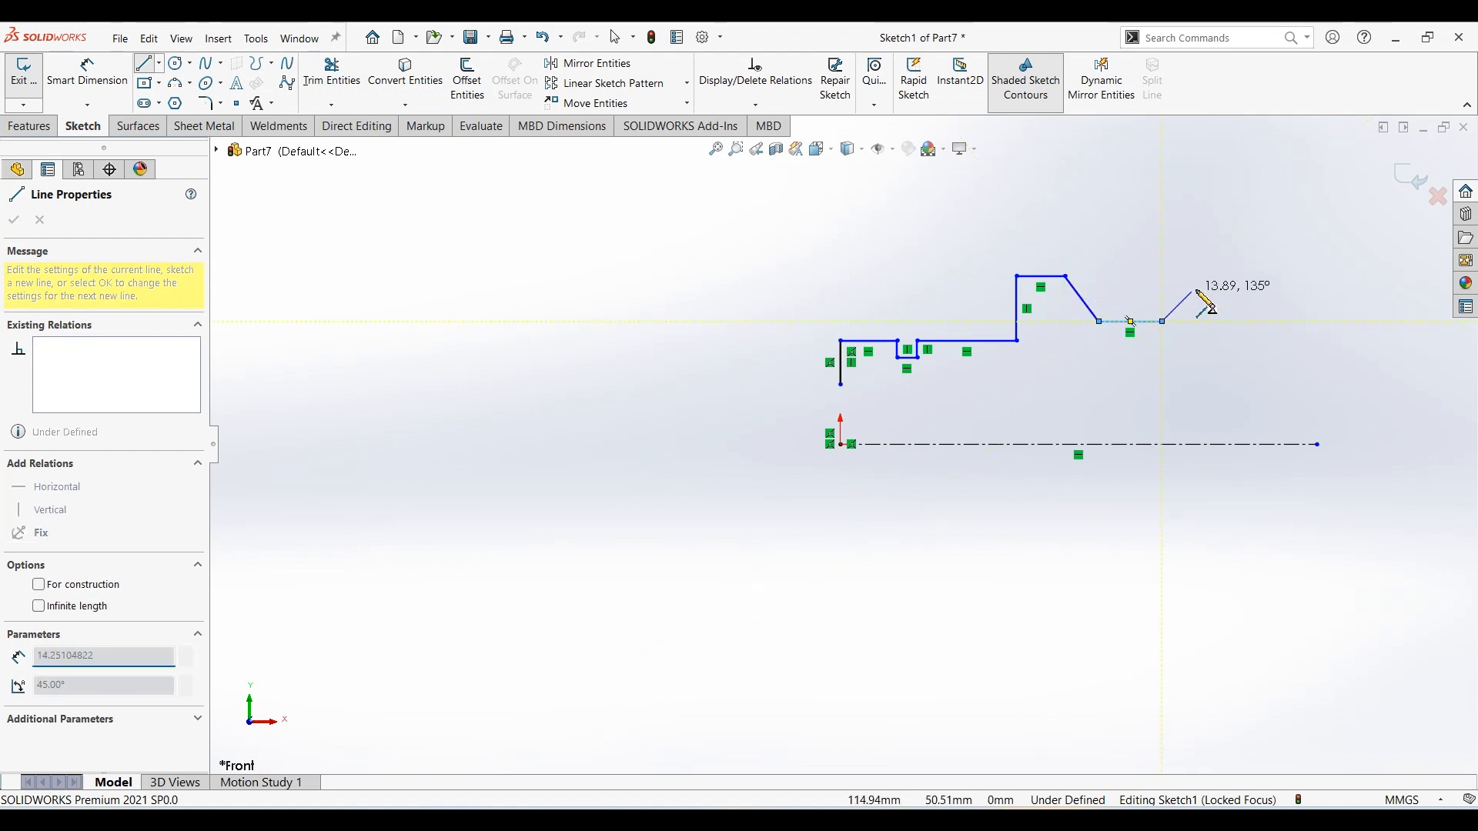
left_click(1205, 290)
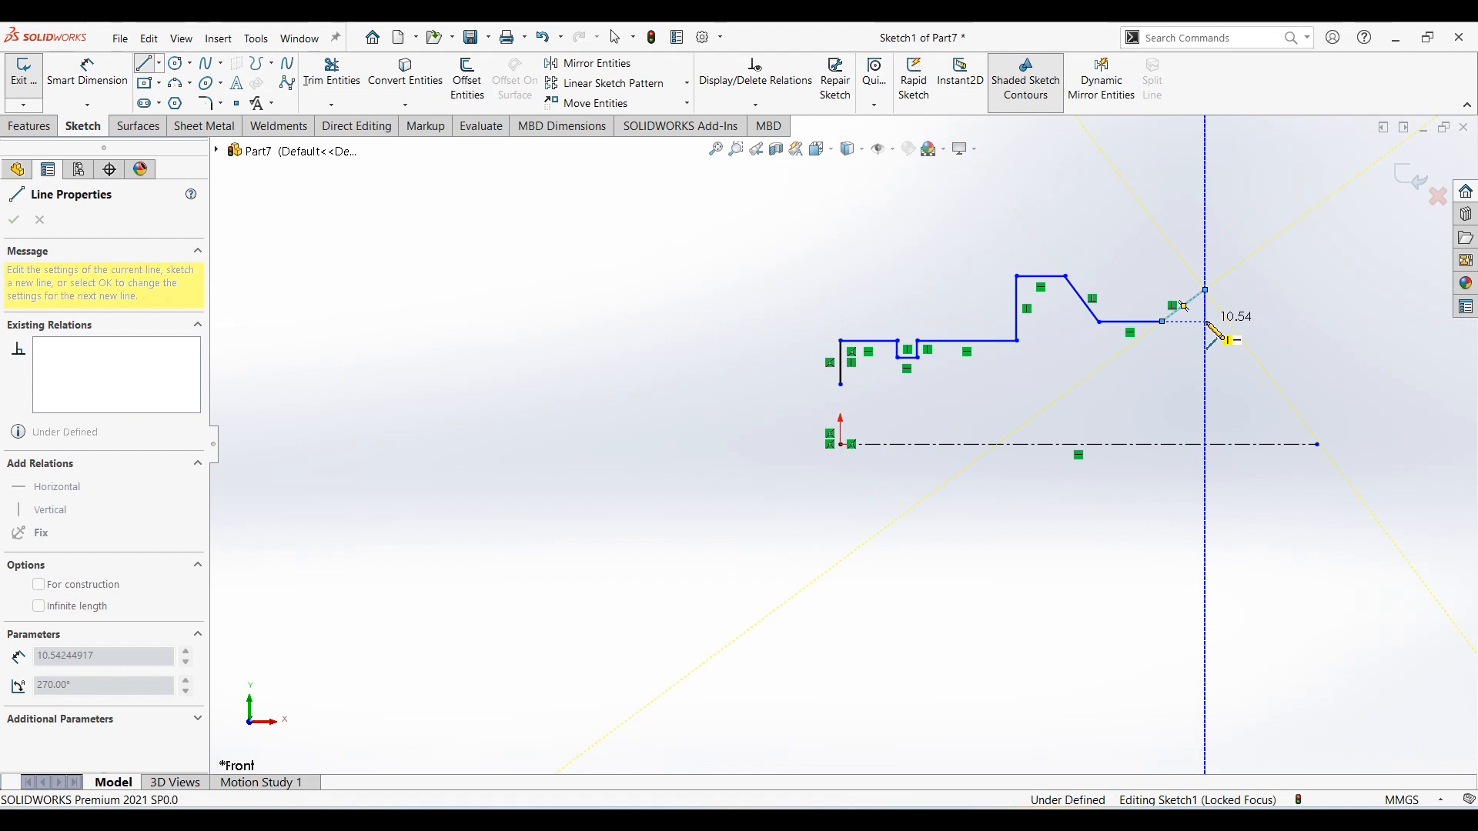
left_click(1205, 321)
left_click(1229, 322)
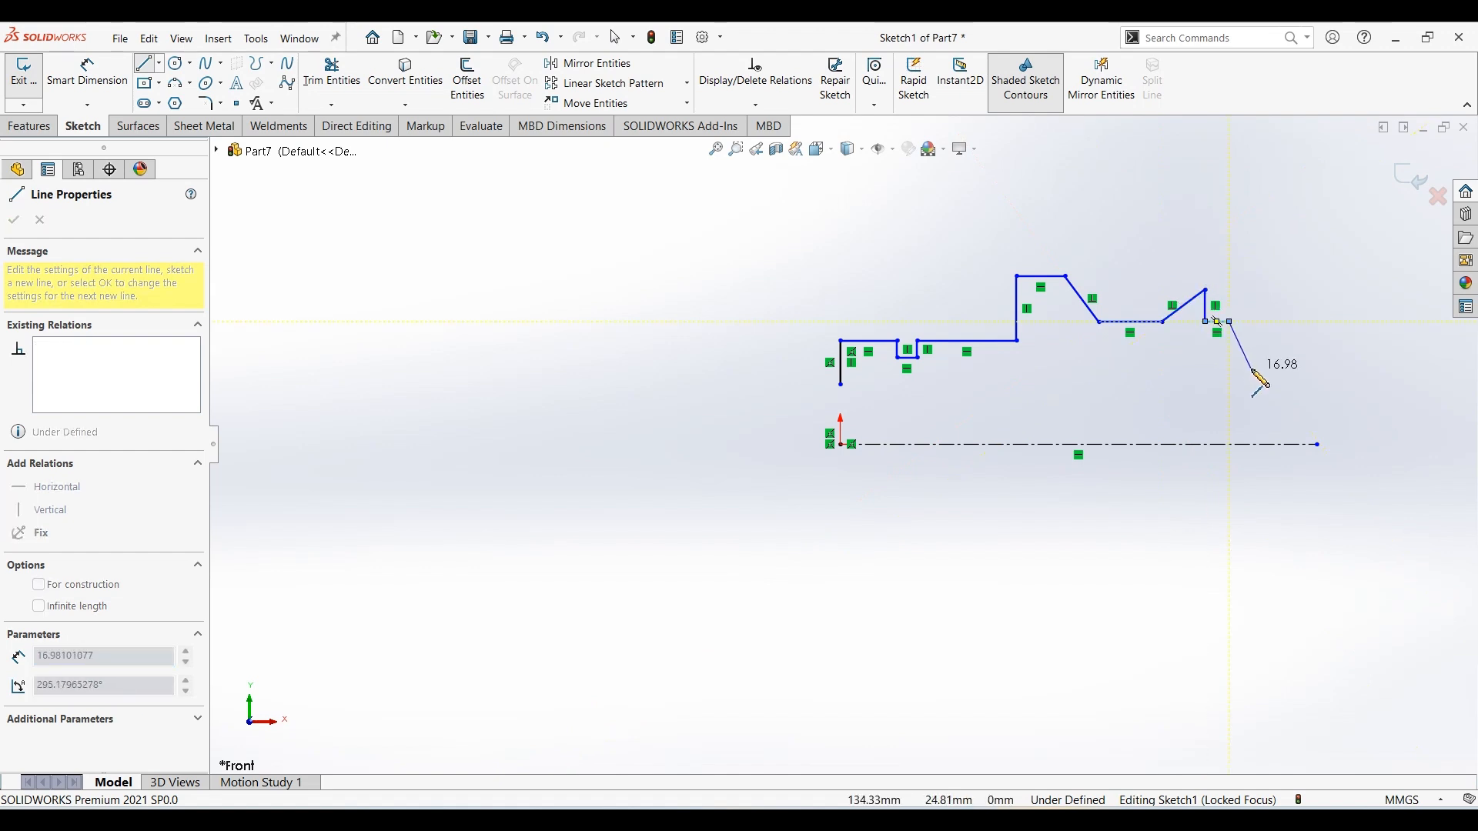
key("Escape")
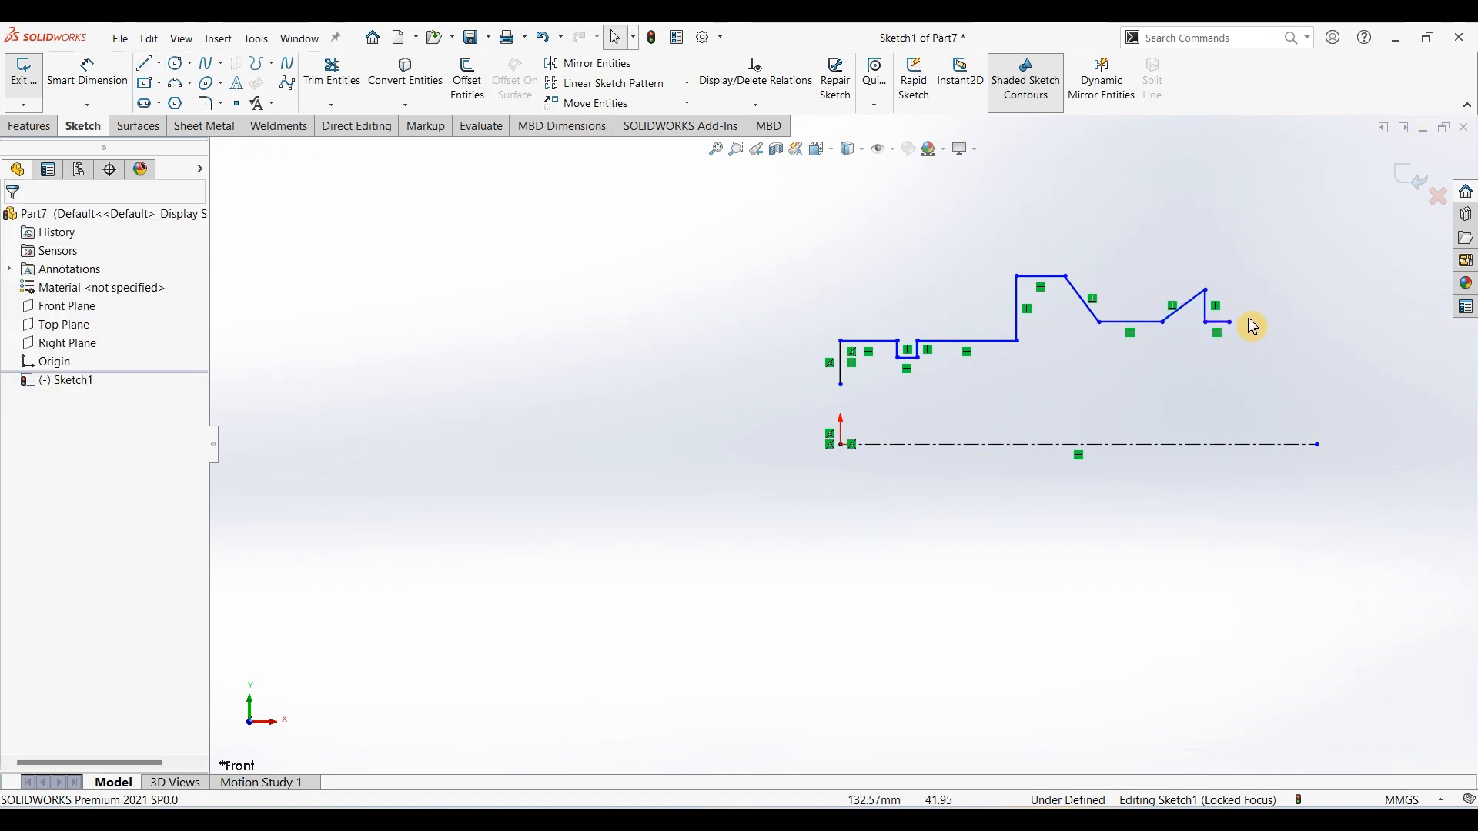
Dimension the horizontal length of the barb's sloped line as 4 mm
scroll(1222, 330, "down", 5)
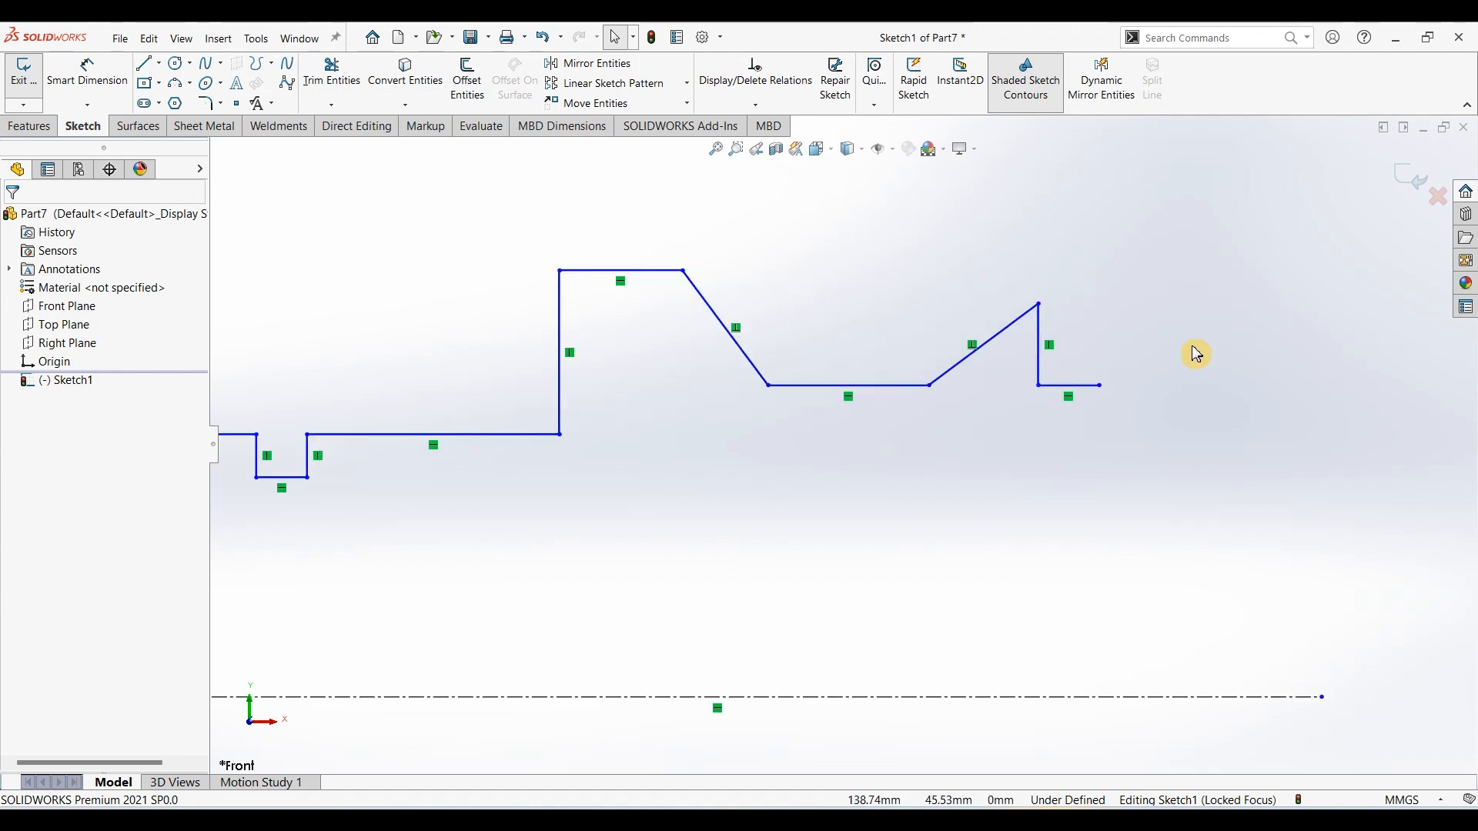
left_click(90, 89)
left_click(1005, 329)
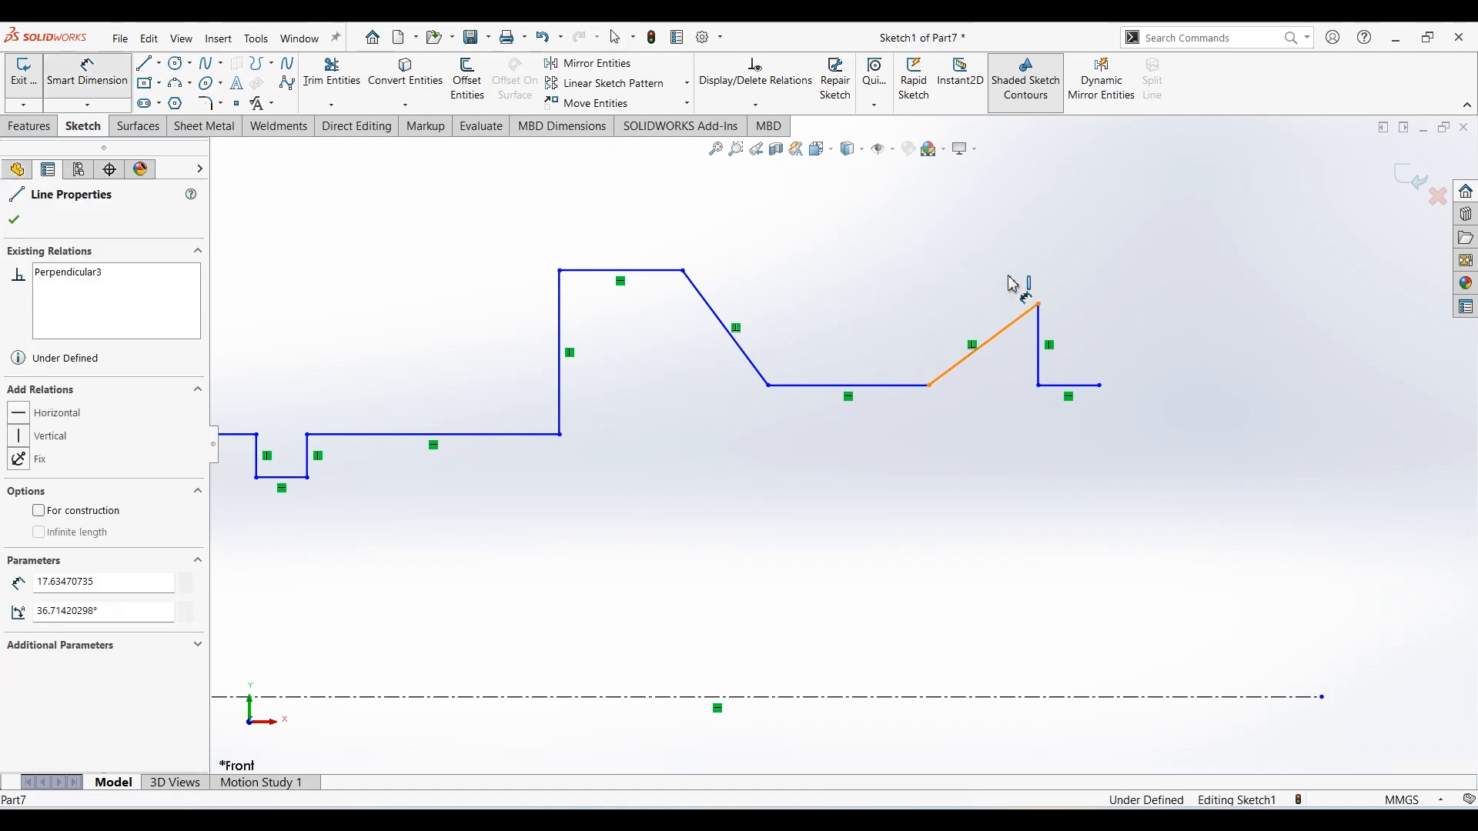
left_click(1013, 274)
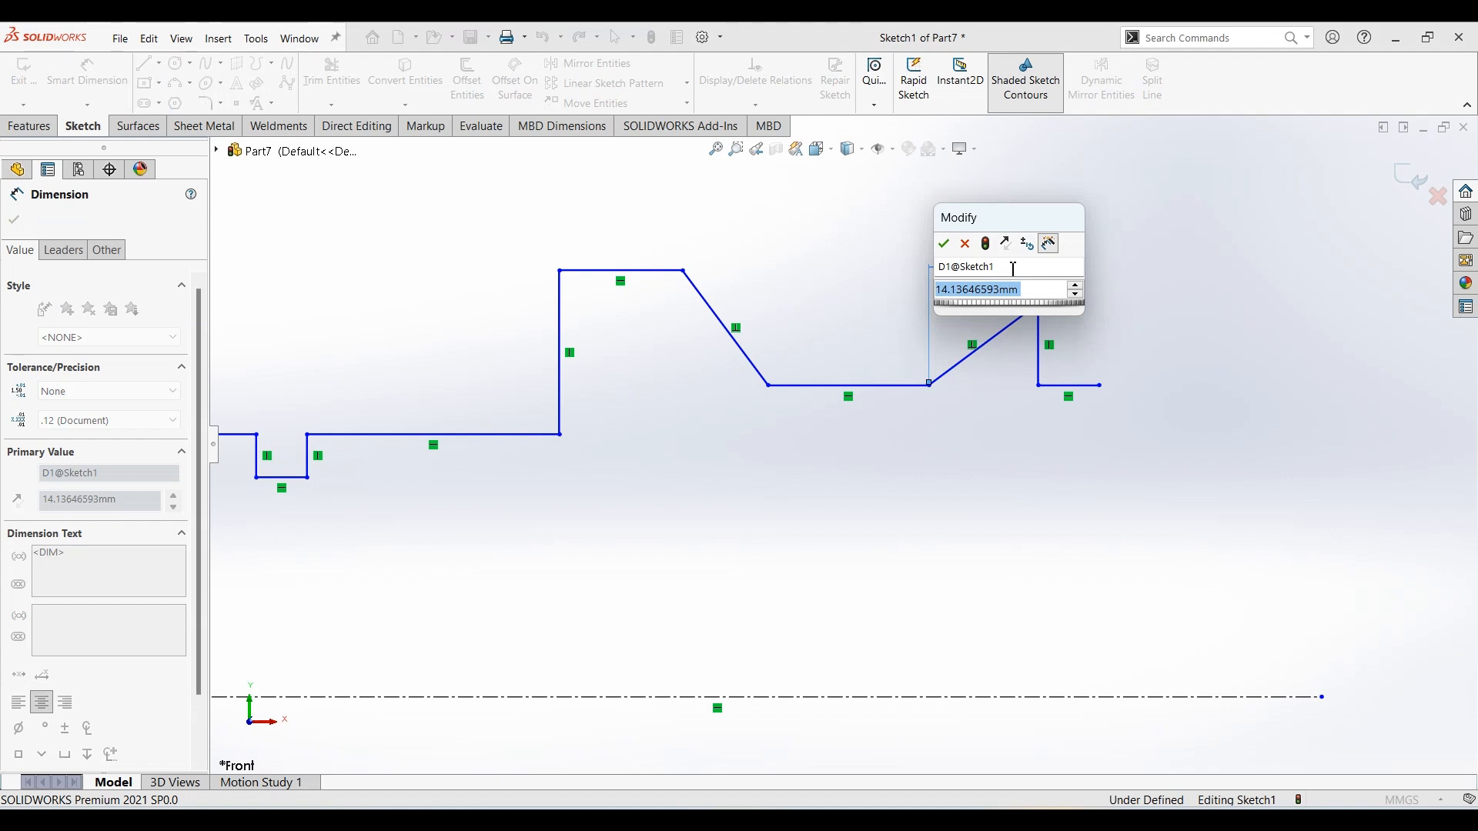
type("4")
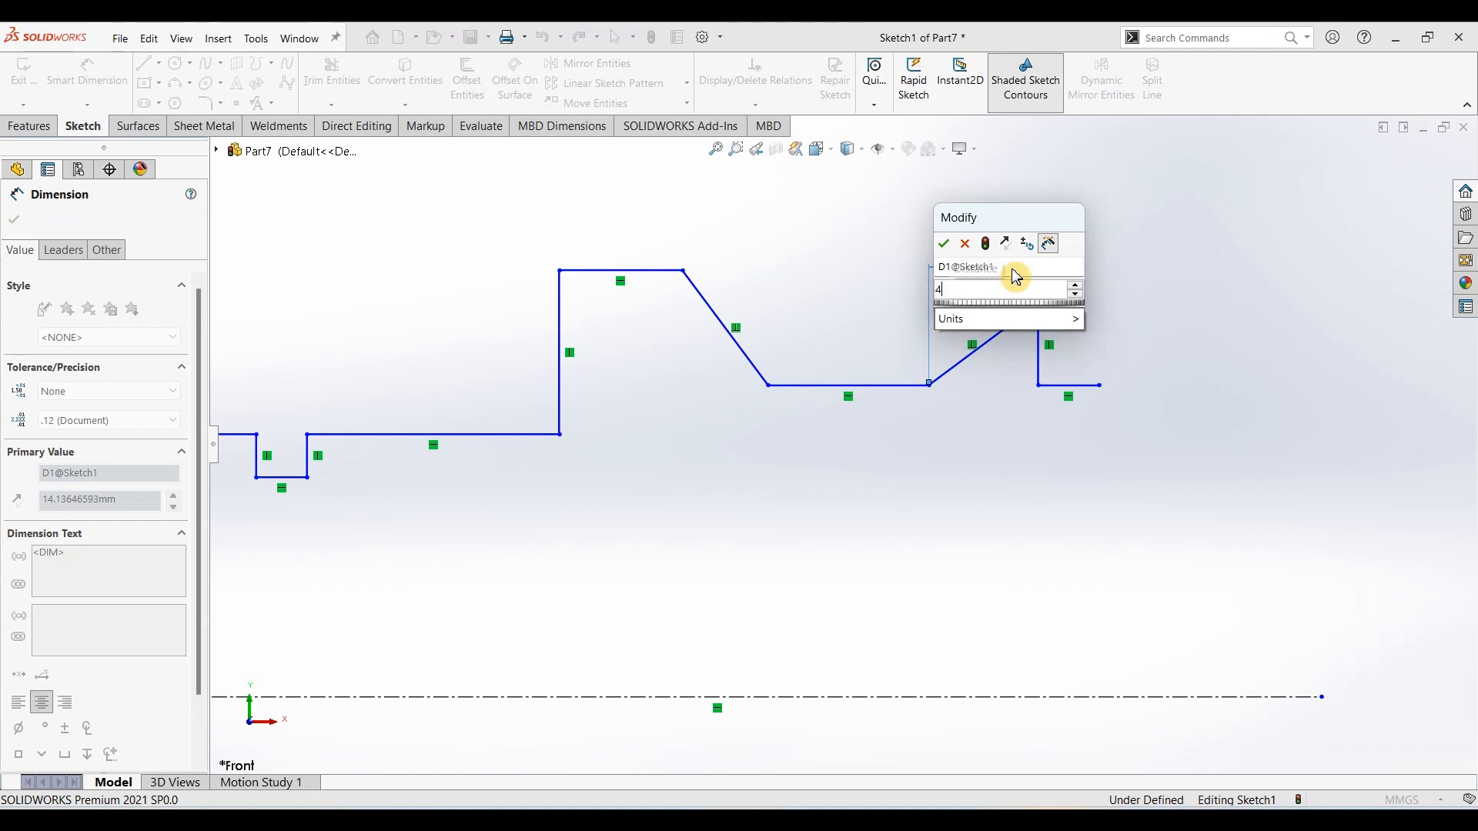
key("Return")
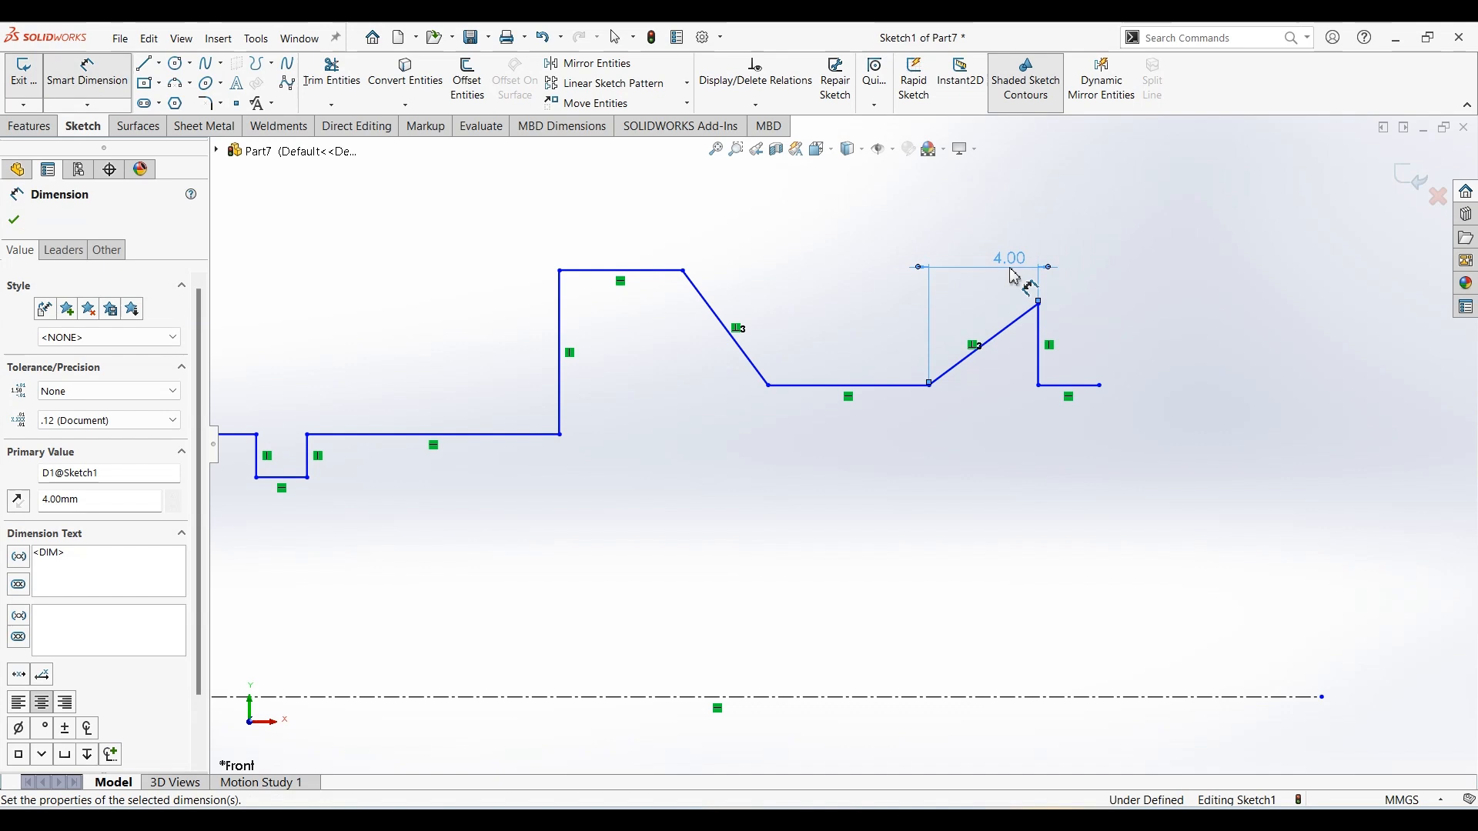
Dimension the short horizontal line after the barb as 3 mm
left_click(1087, 385)
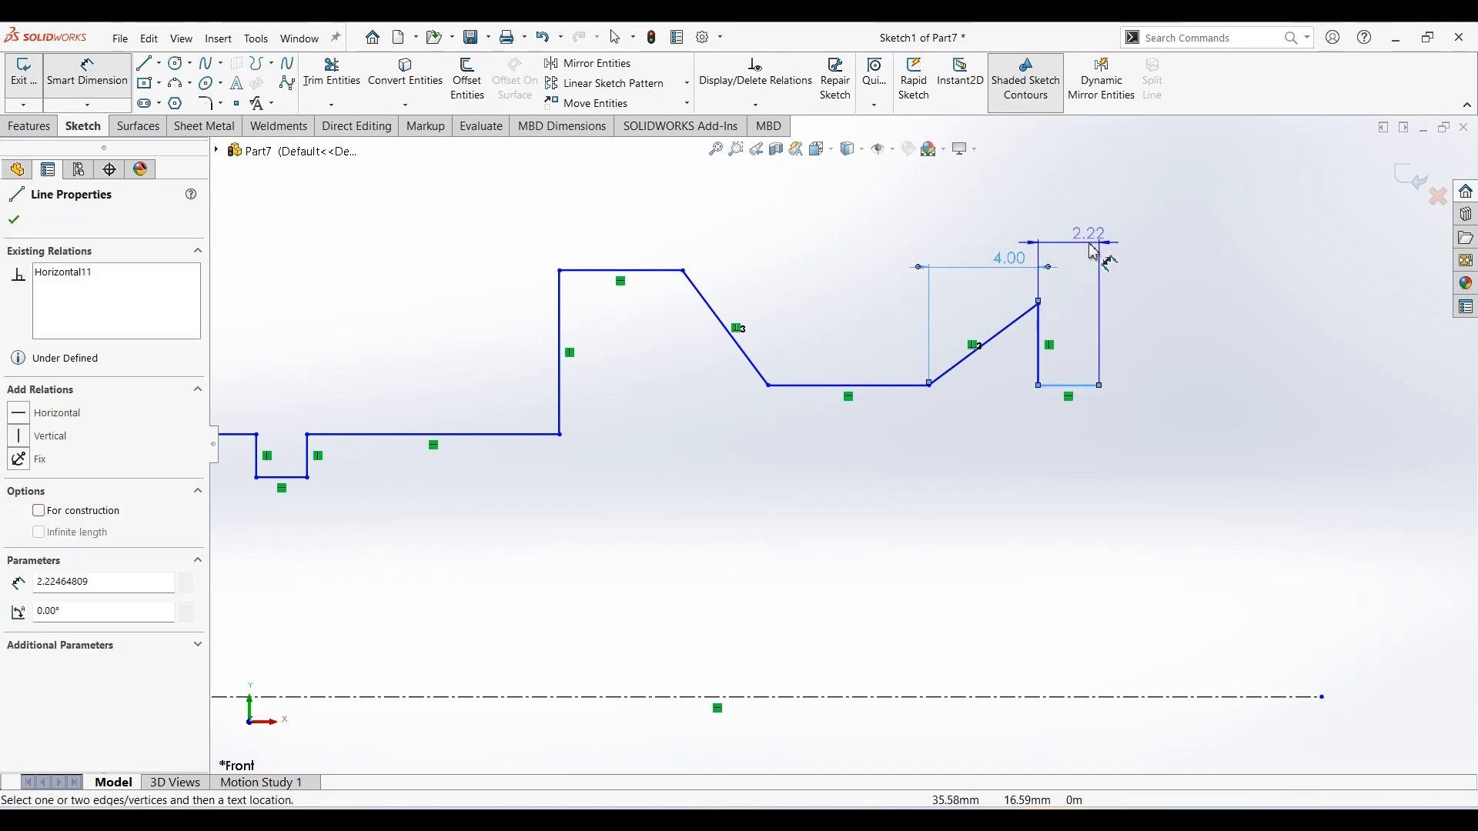
left_click(1093, 251)
type("3")
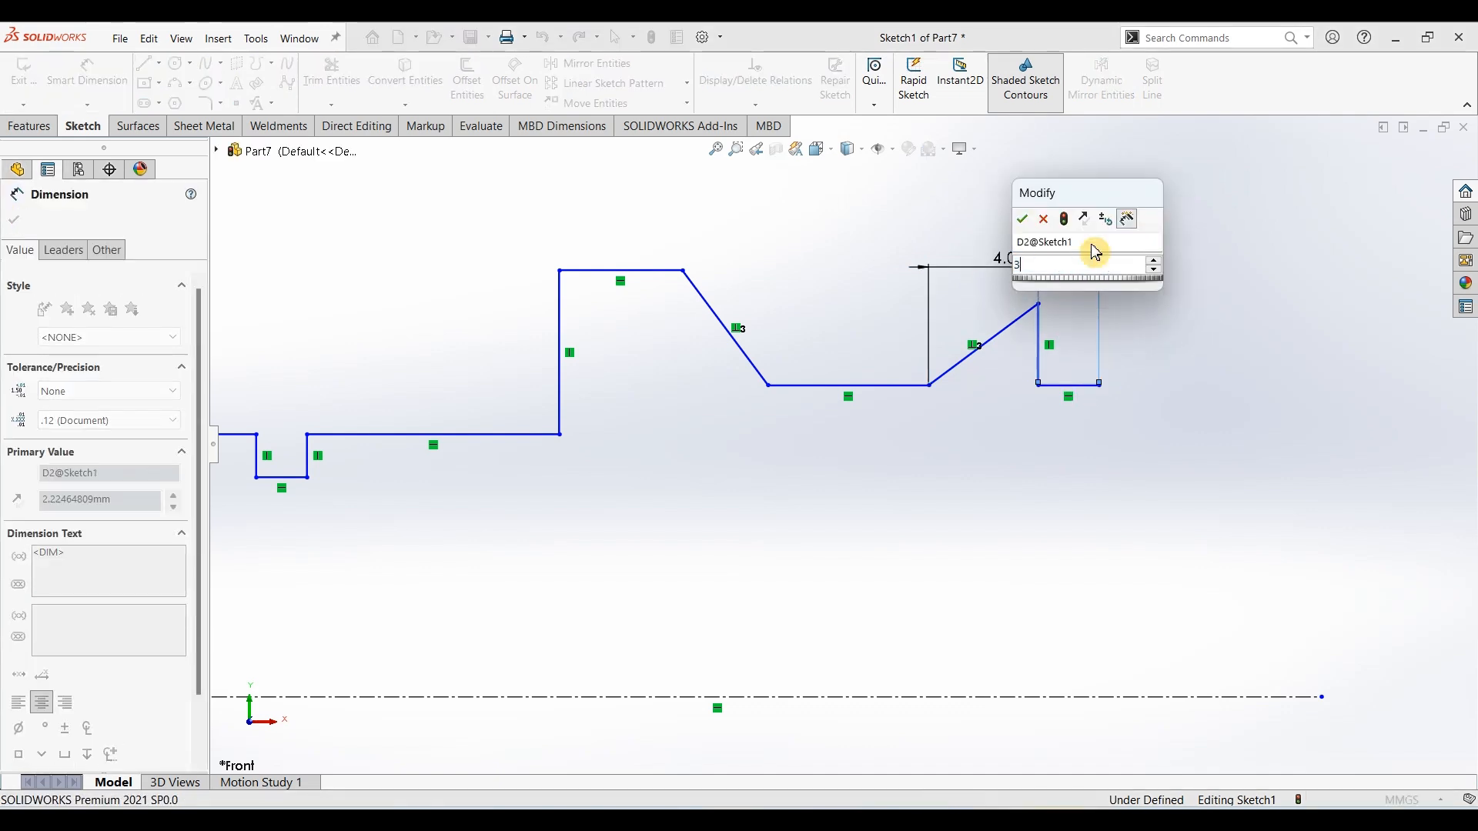
key("Return")
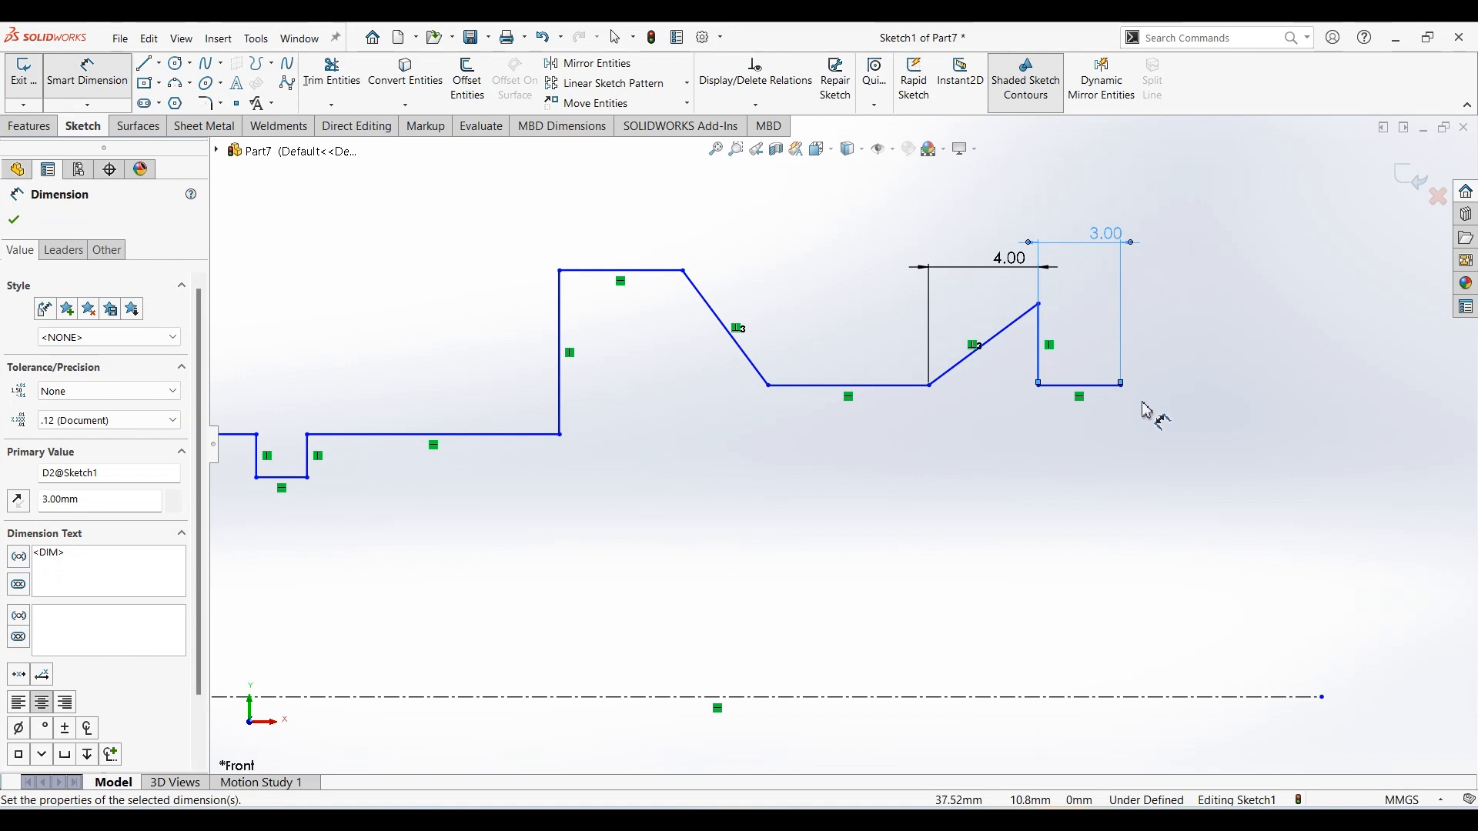
key("Escape")
key("Escape")
Pattern the barb's sloped, vertical and short horizontal lines linearly along the X-axis with 7 mm spacing and 4 instances
key("f")
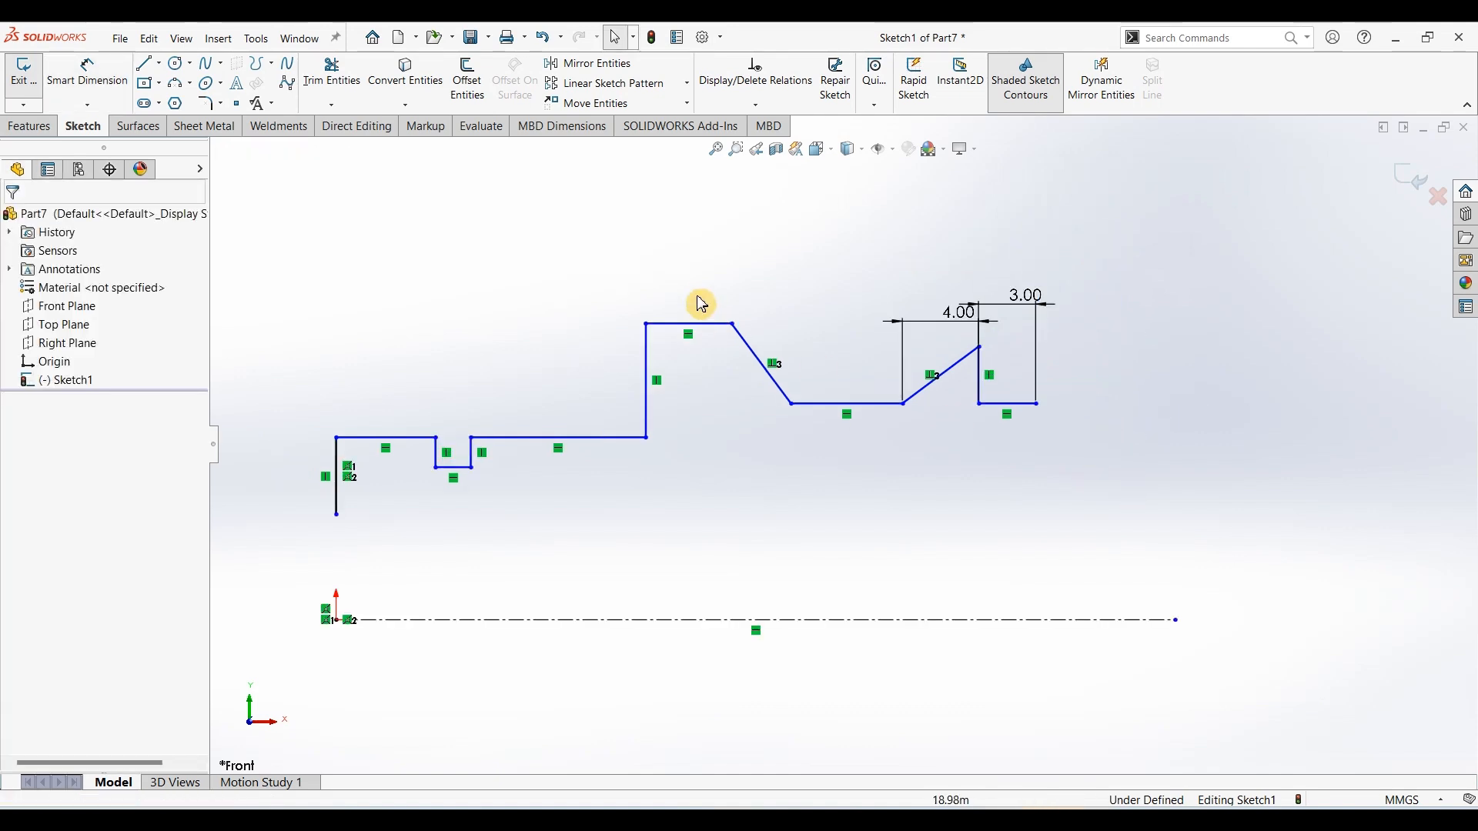
left_click(655, 95)
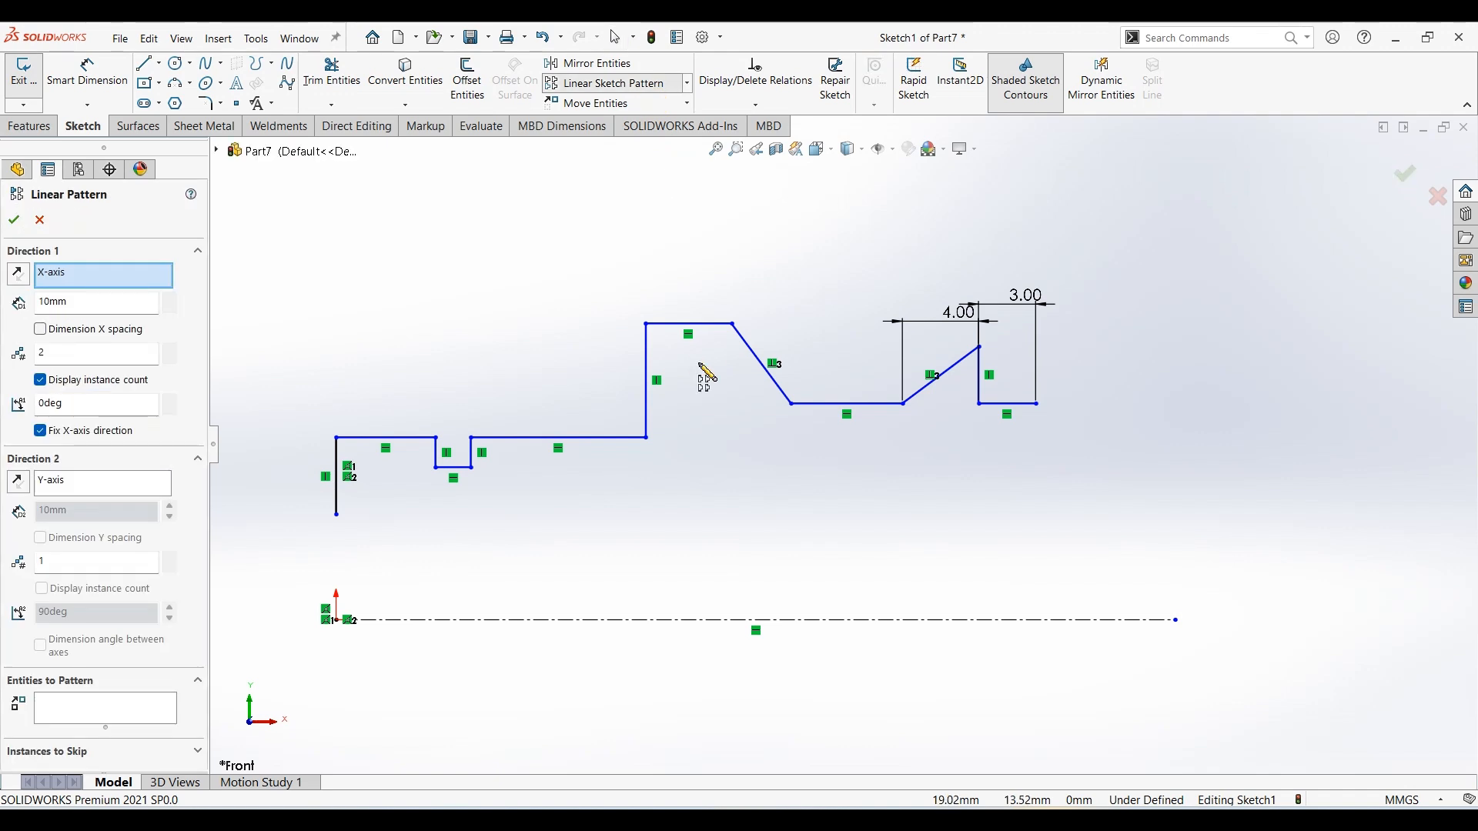
left_click(100, 708)
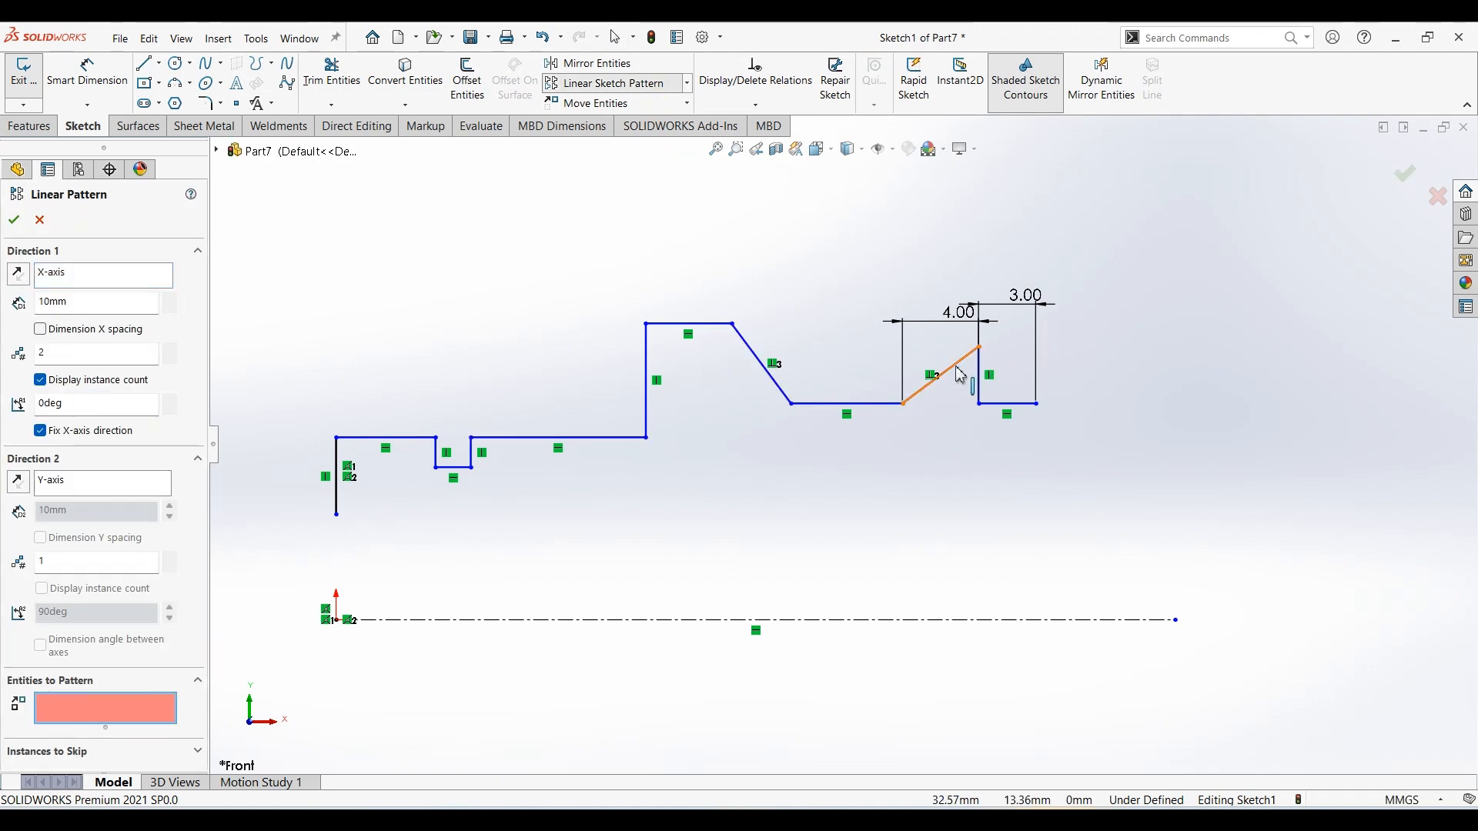
left_click(958, 372)
left_click(980, 376)
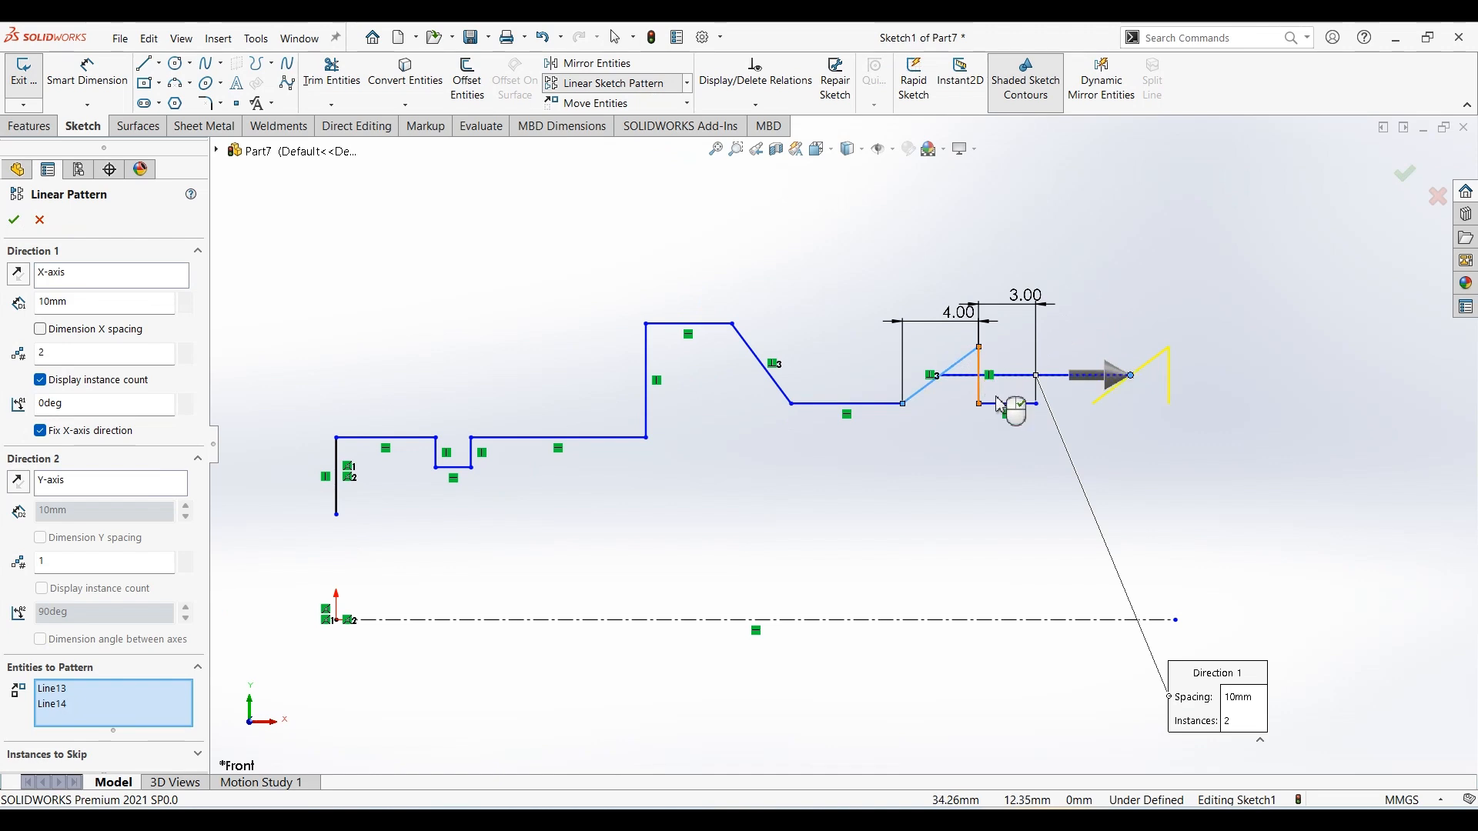
left_click(1002, 403)
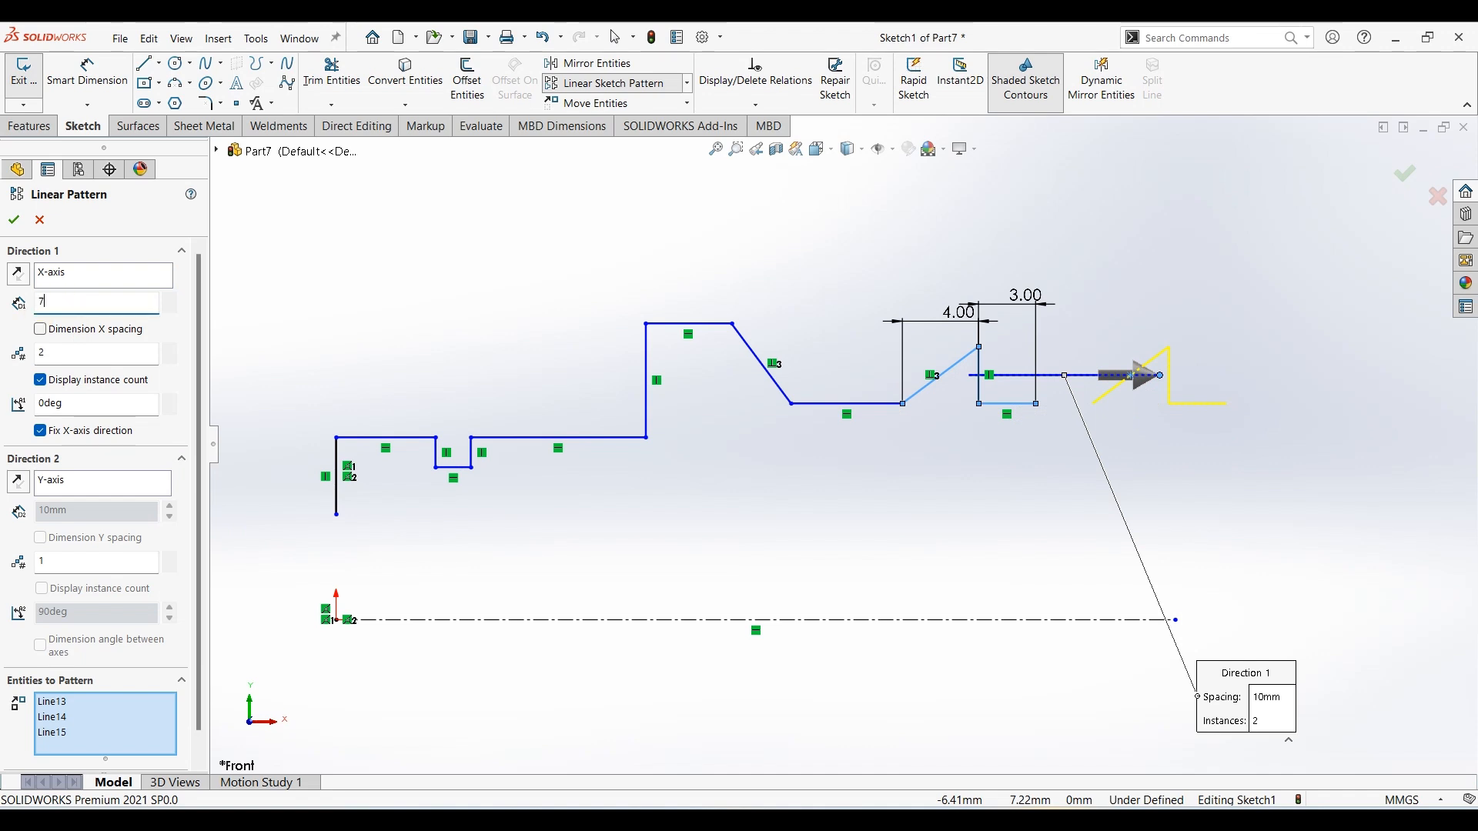
key("Return")
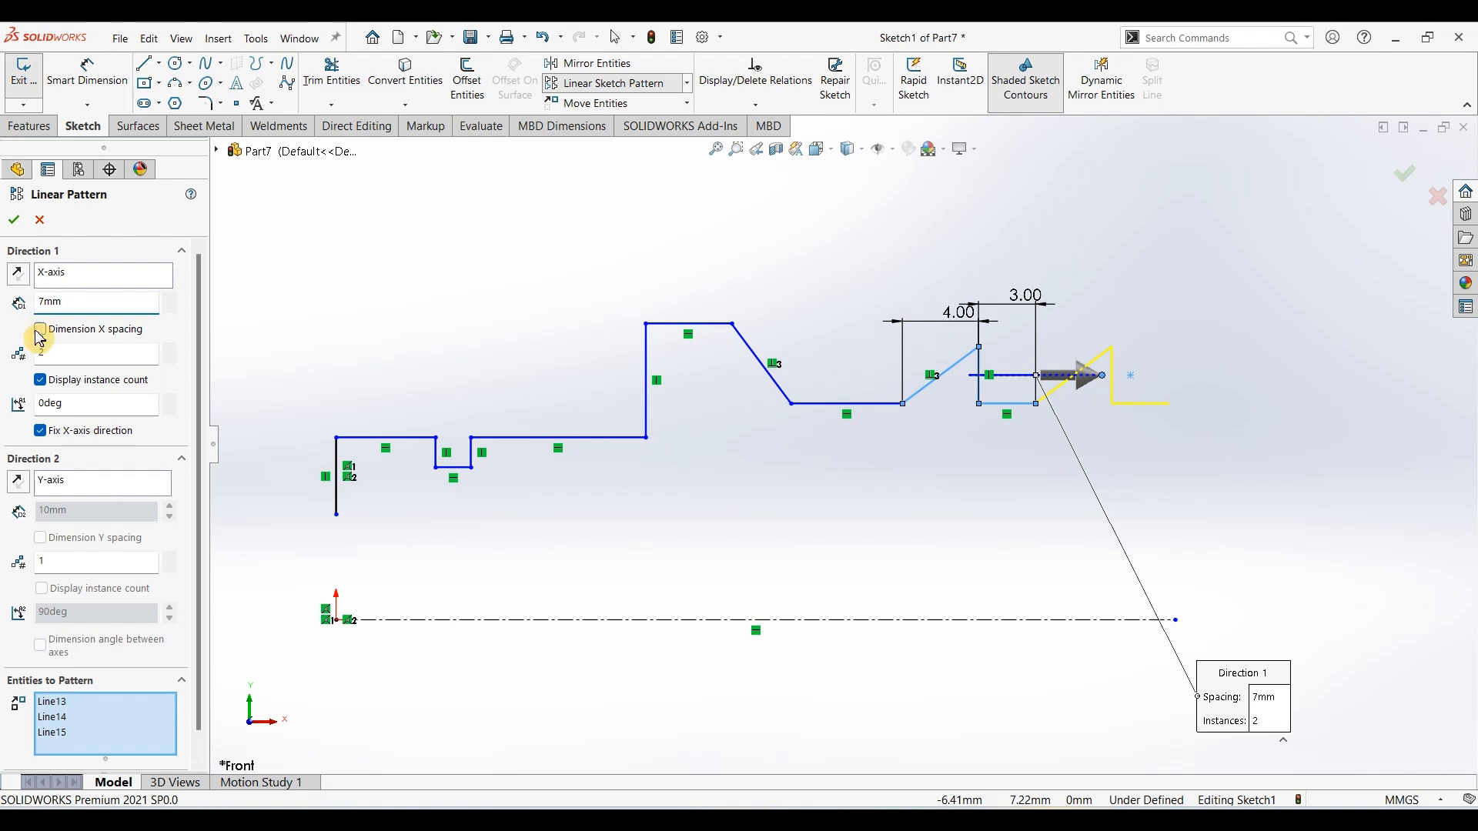
double_click(42, 353)
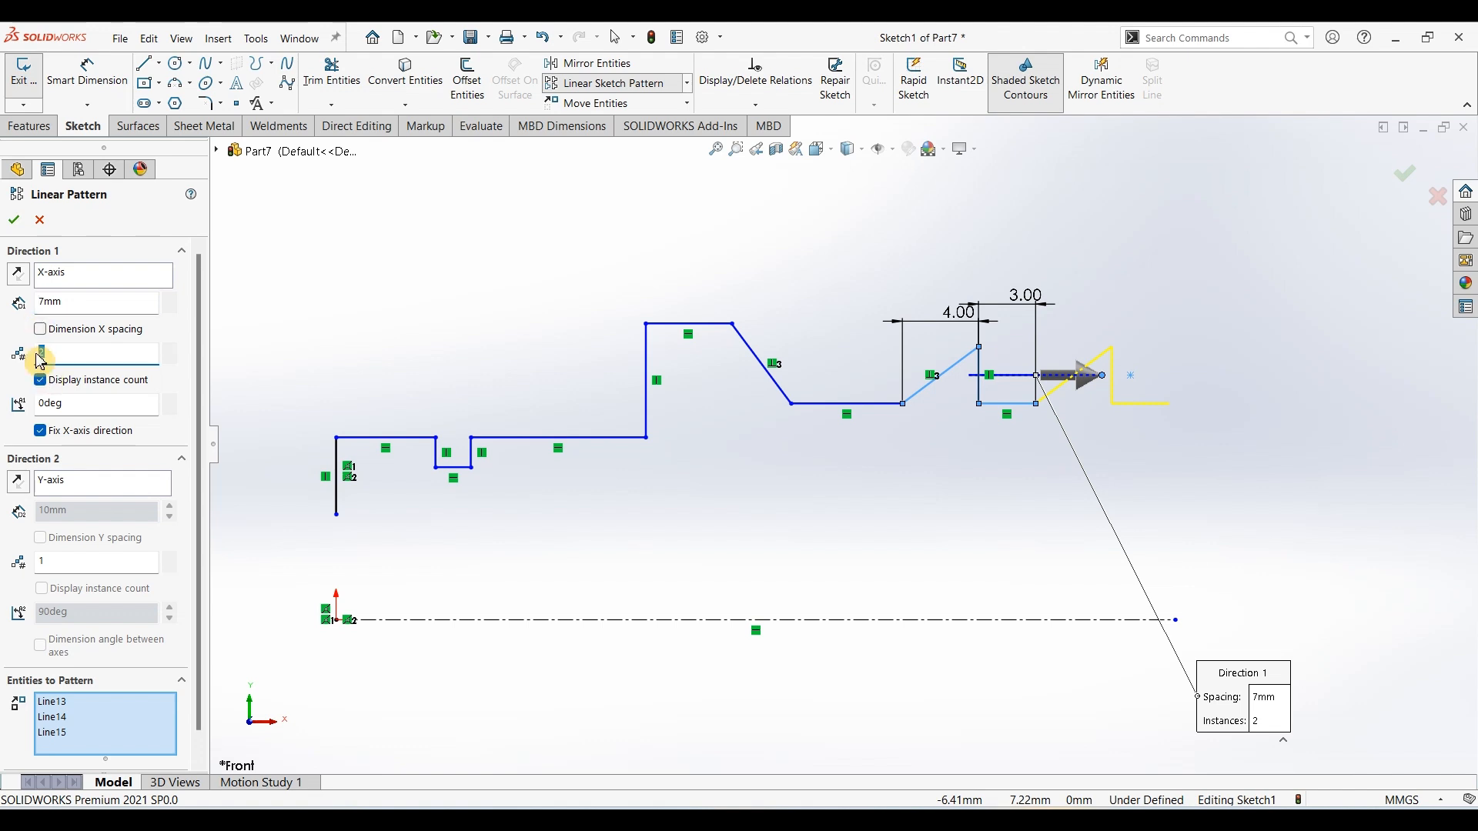
type("4")
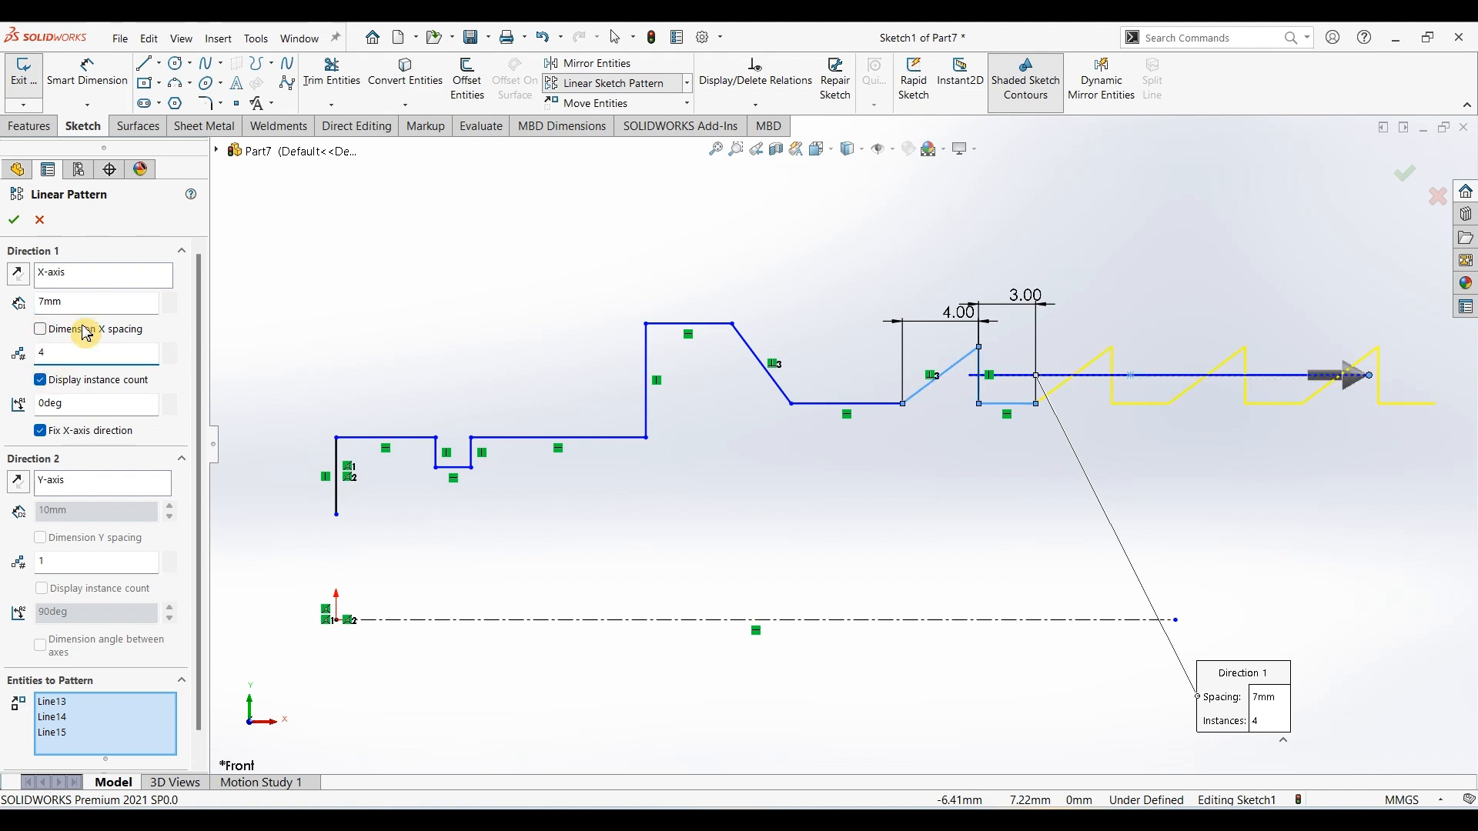
left_click(14, 219)
key("f")
scroll(1187, 529, "up", 1)
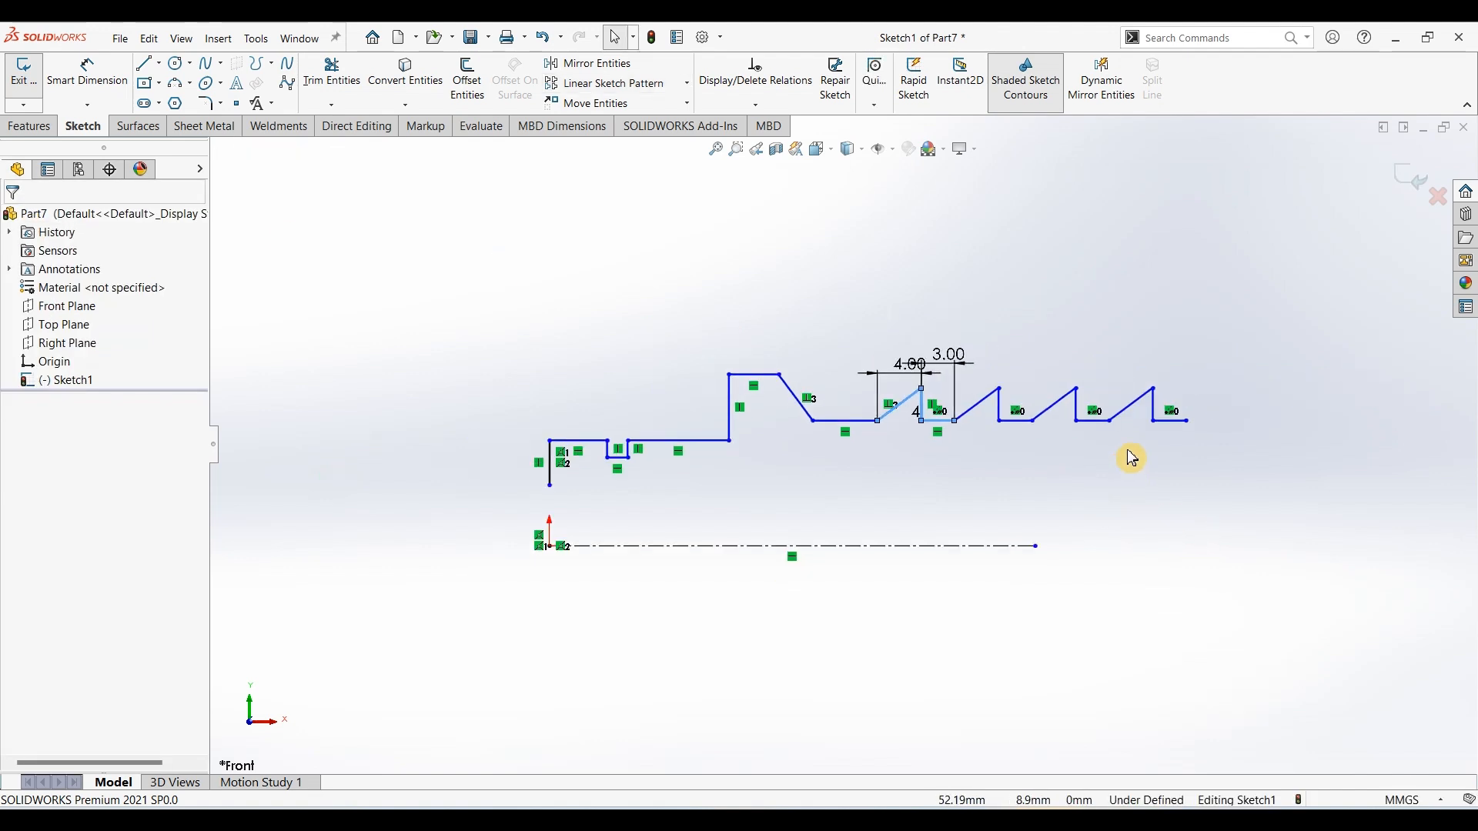
Sketch a horizontal line about 3 mm long continuing outward from the end of the last barb
scroll(1128, 458, "down", 2)
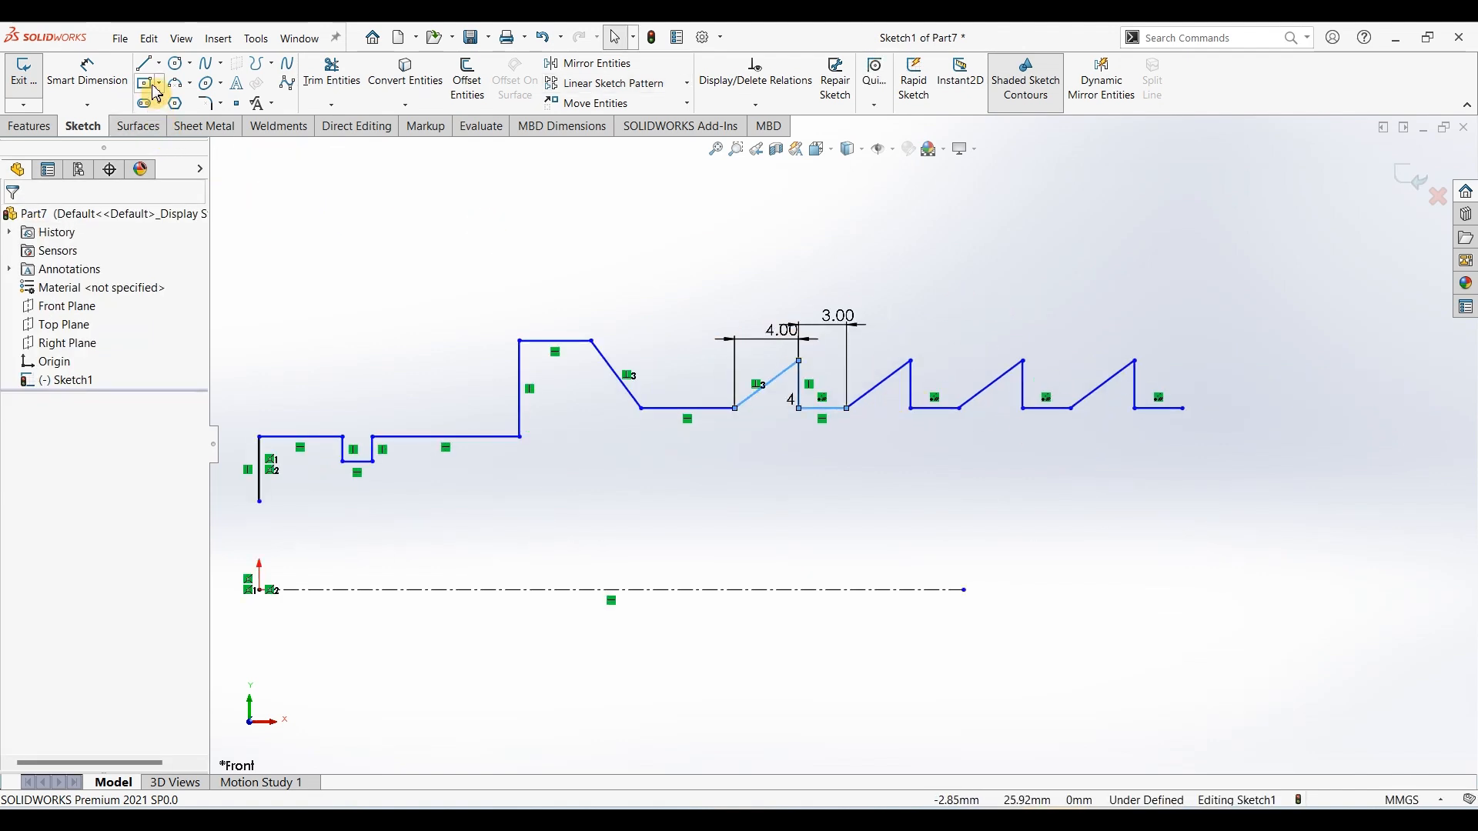
left_click(144, 63)
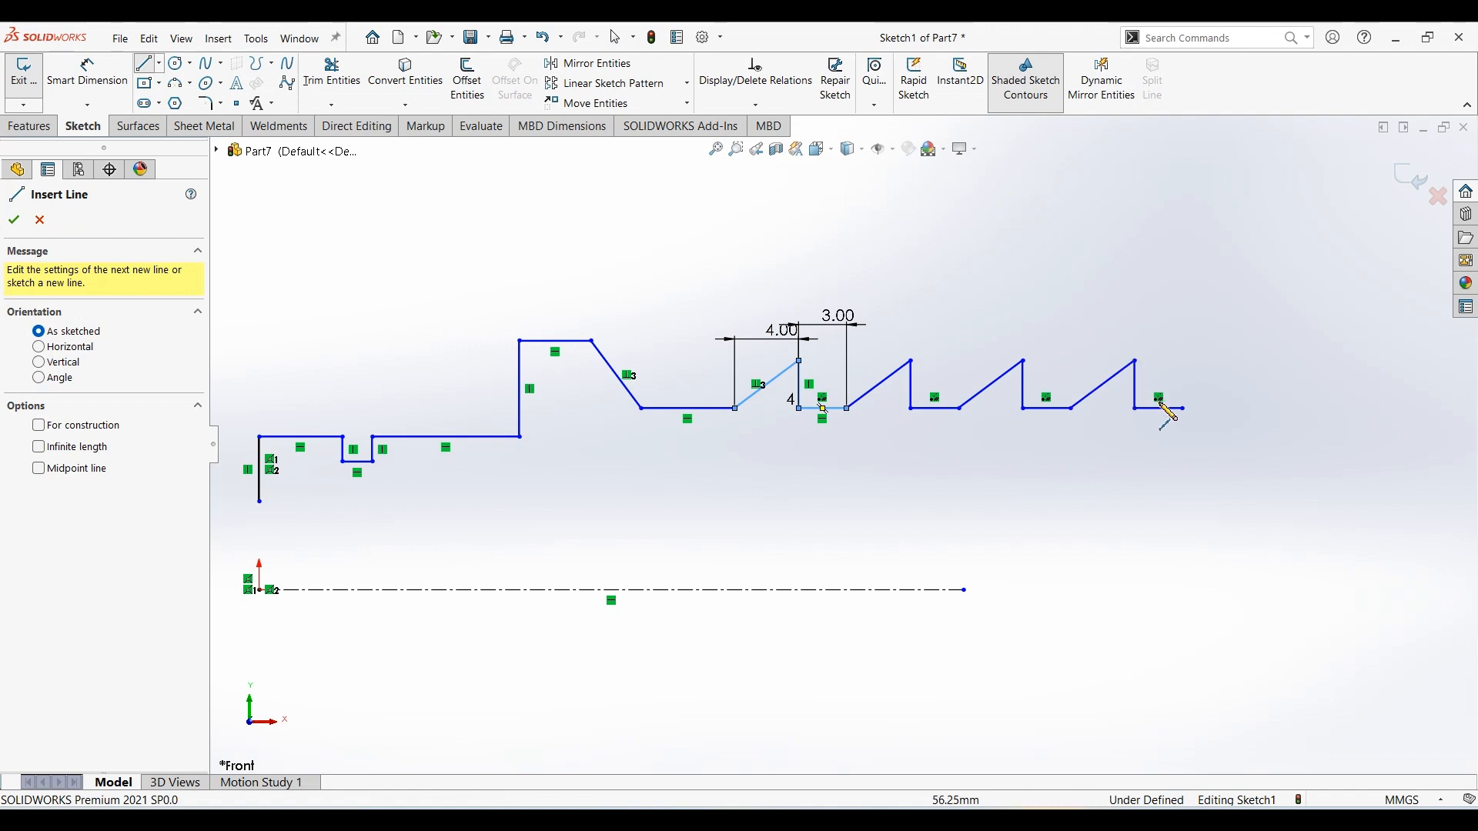
left_click(1183, 407)
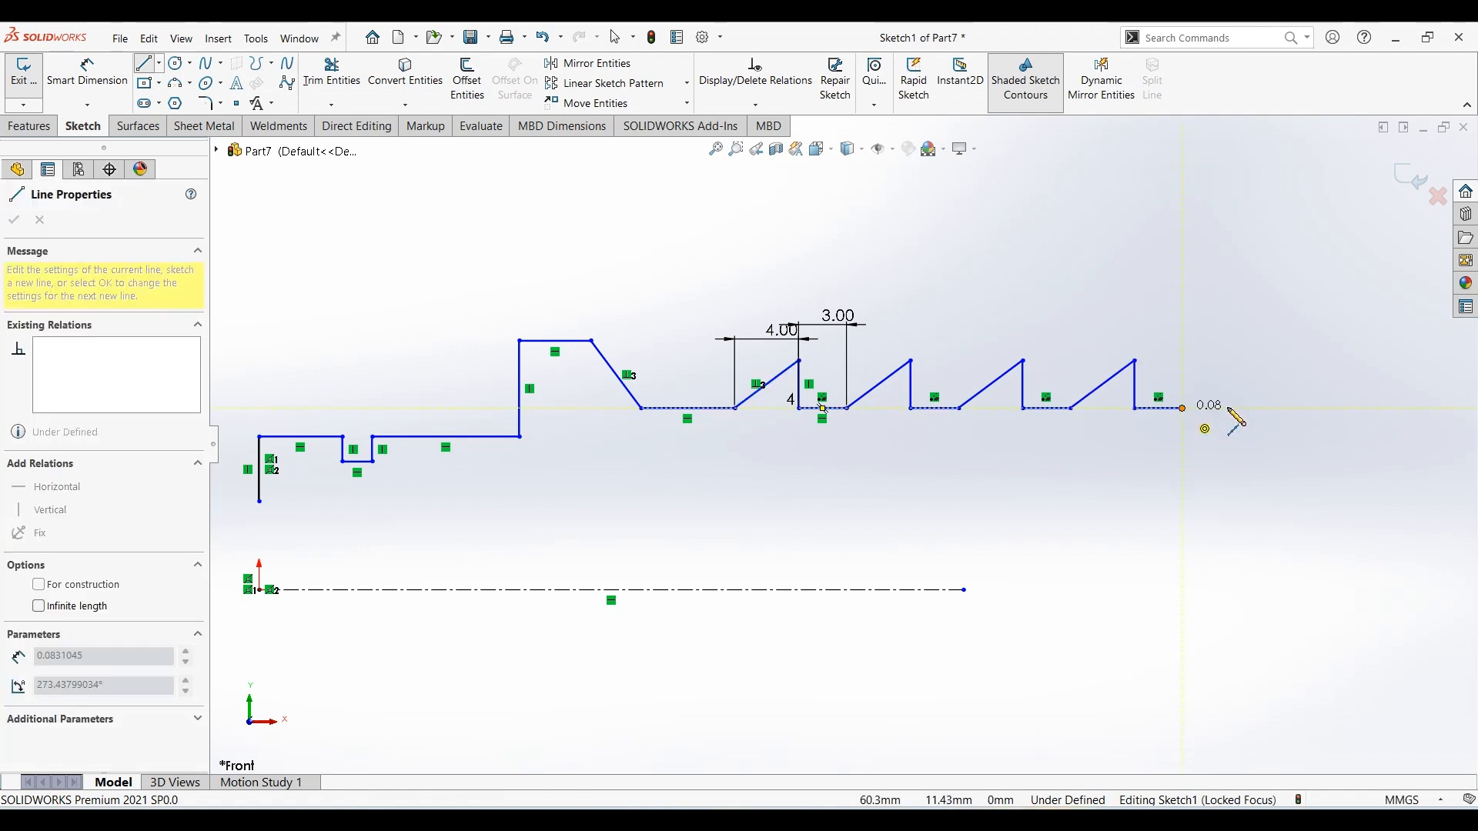
key("Escape")
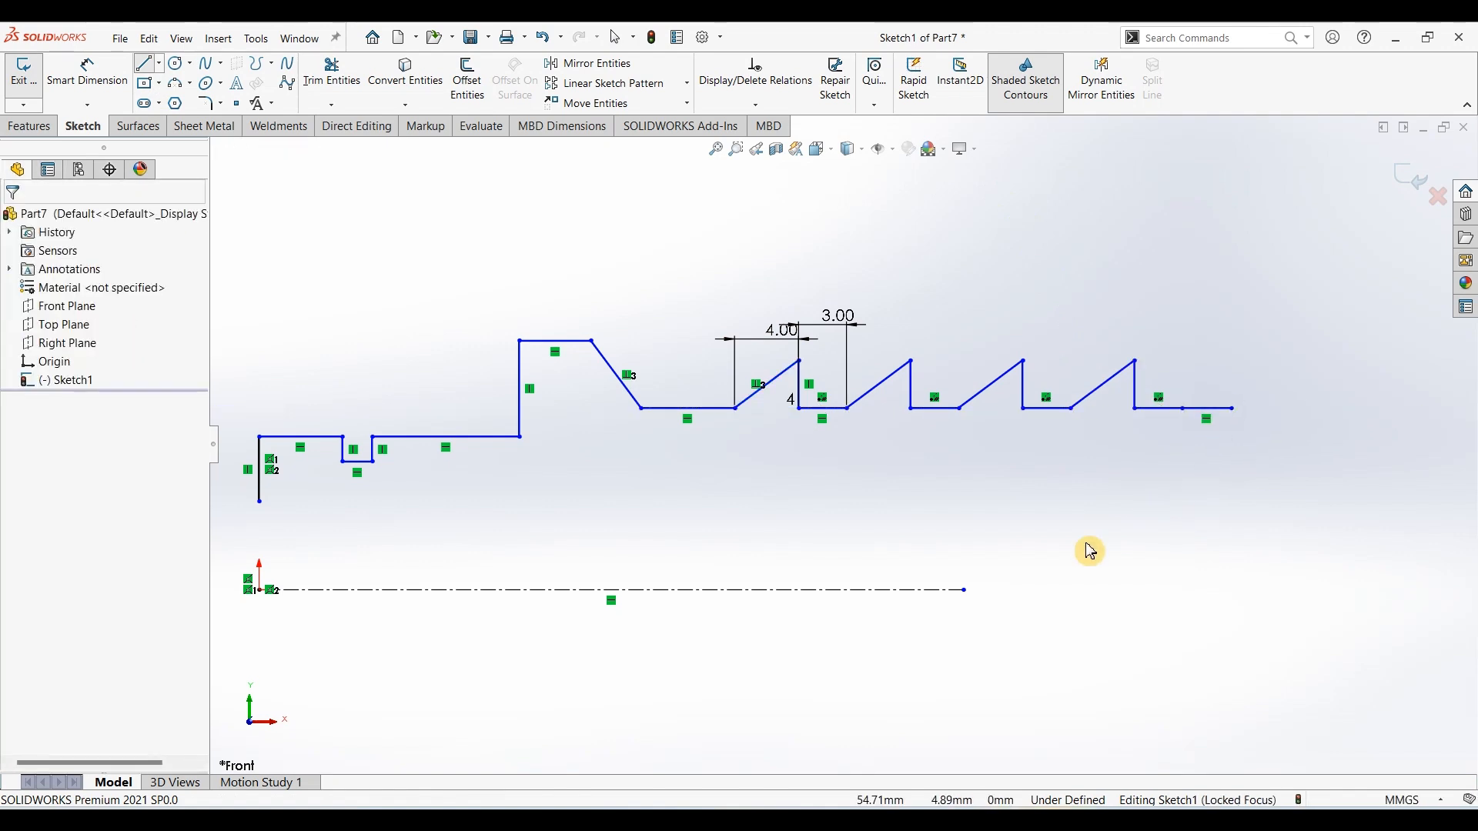
Check the reference drawing and dimension the added end line's length as 3 mm
left_click(715, 818)
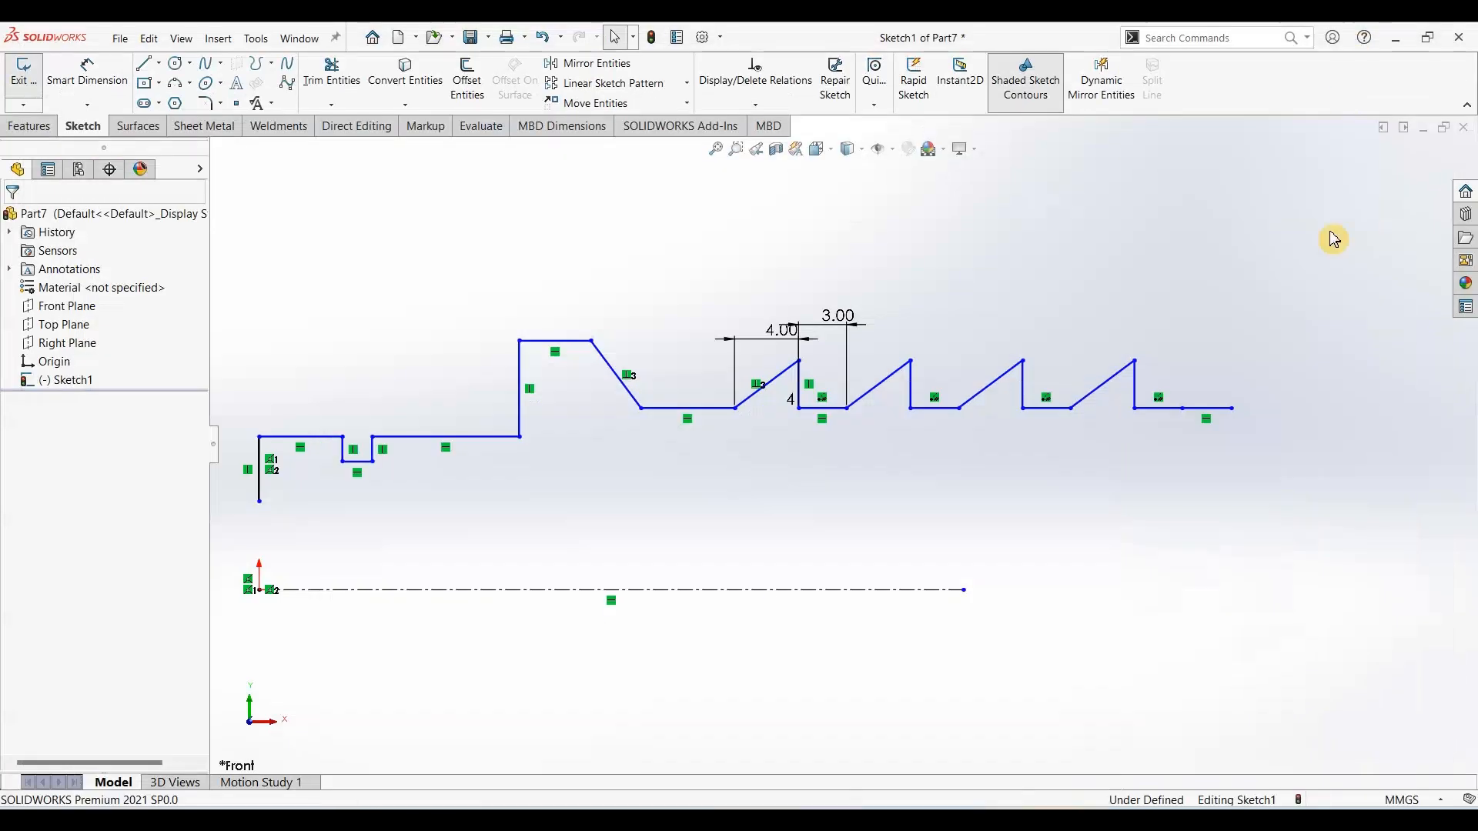
left_click(1367, 37)
left_click(87, 73)
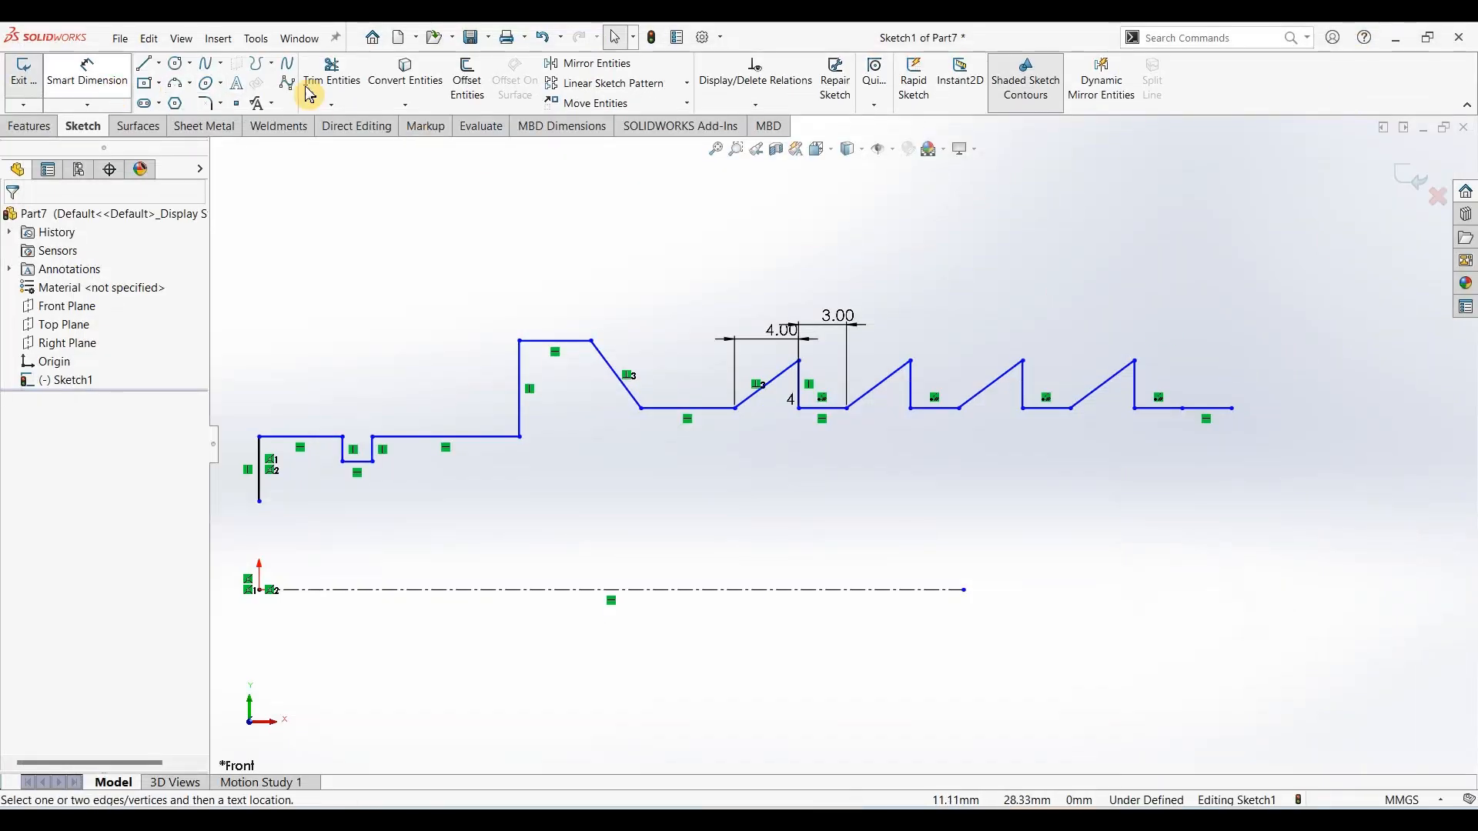
left_click(1219, 377)
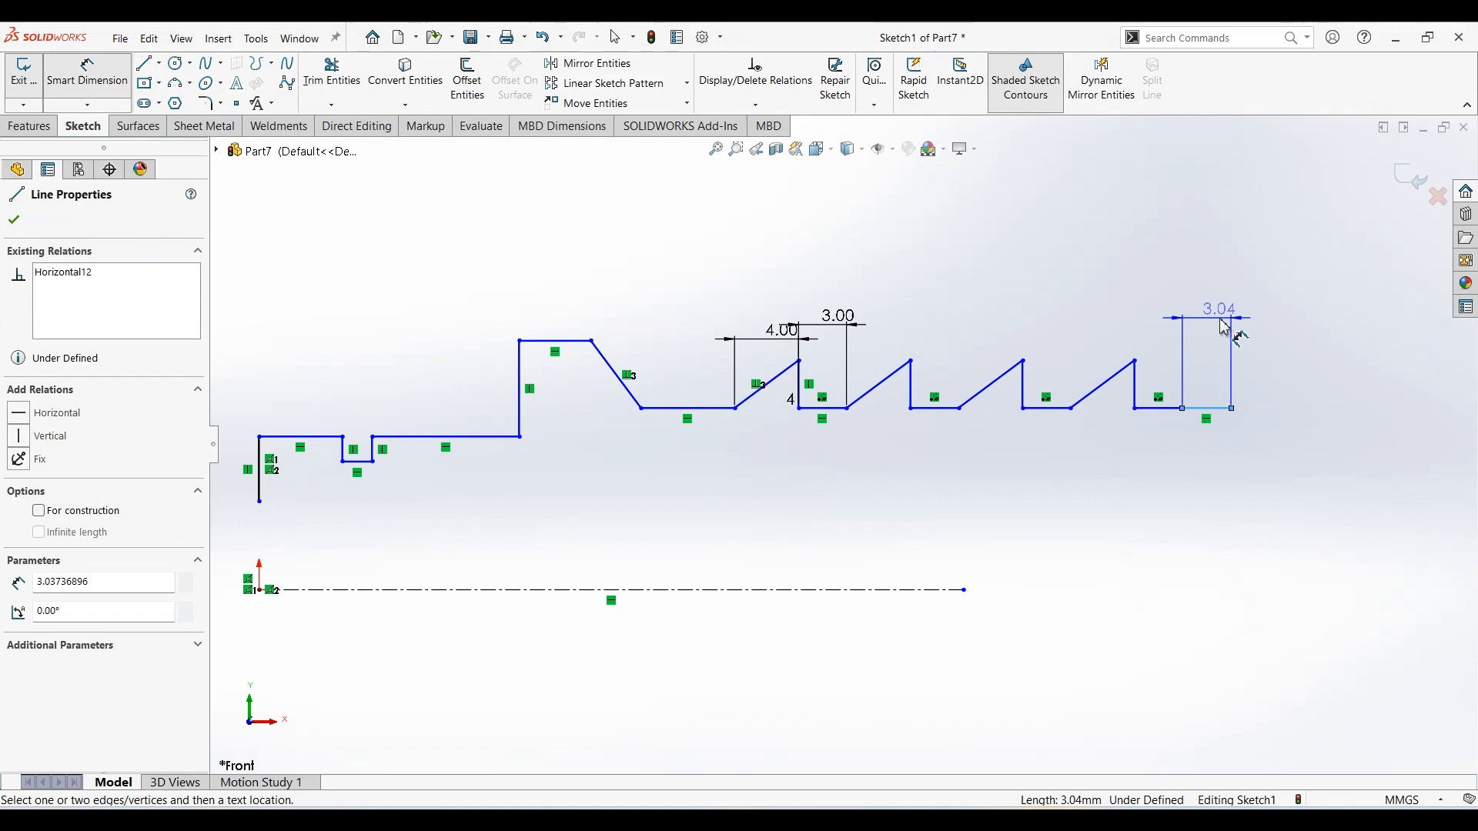
left_click(1214, 327)
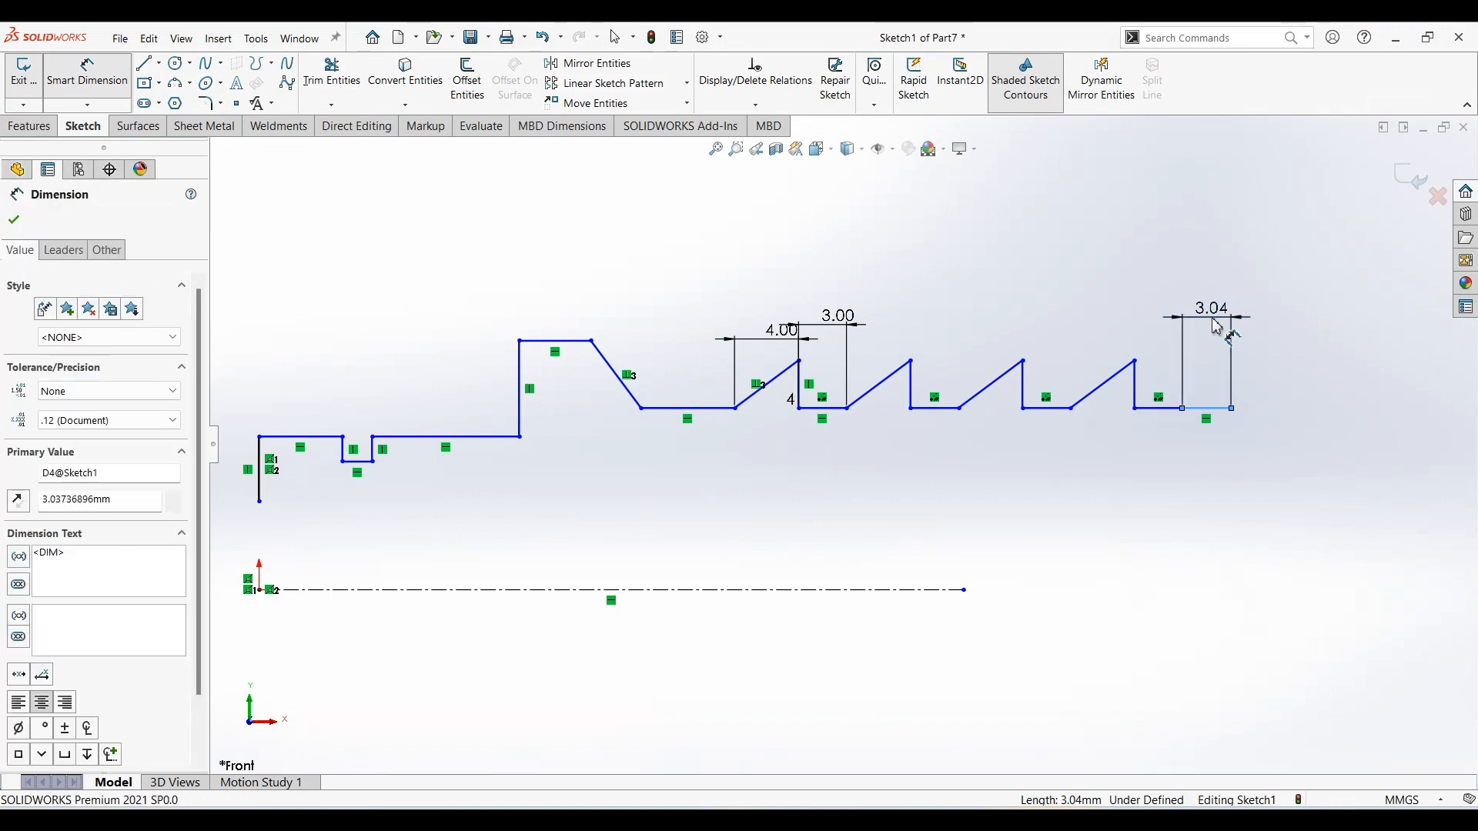
type("5")
key("Return")
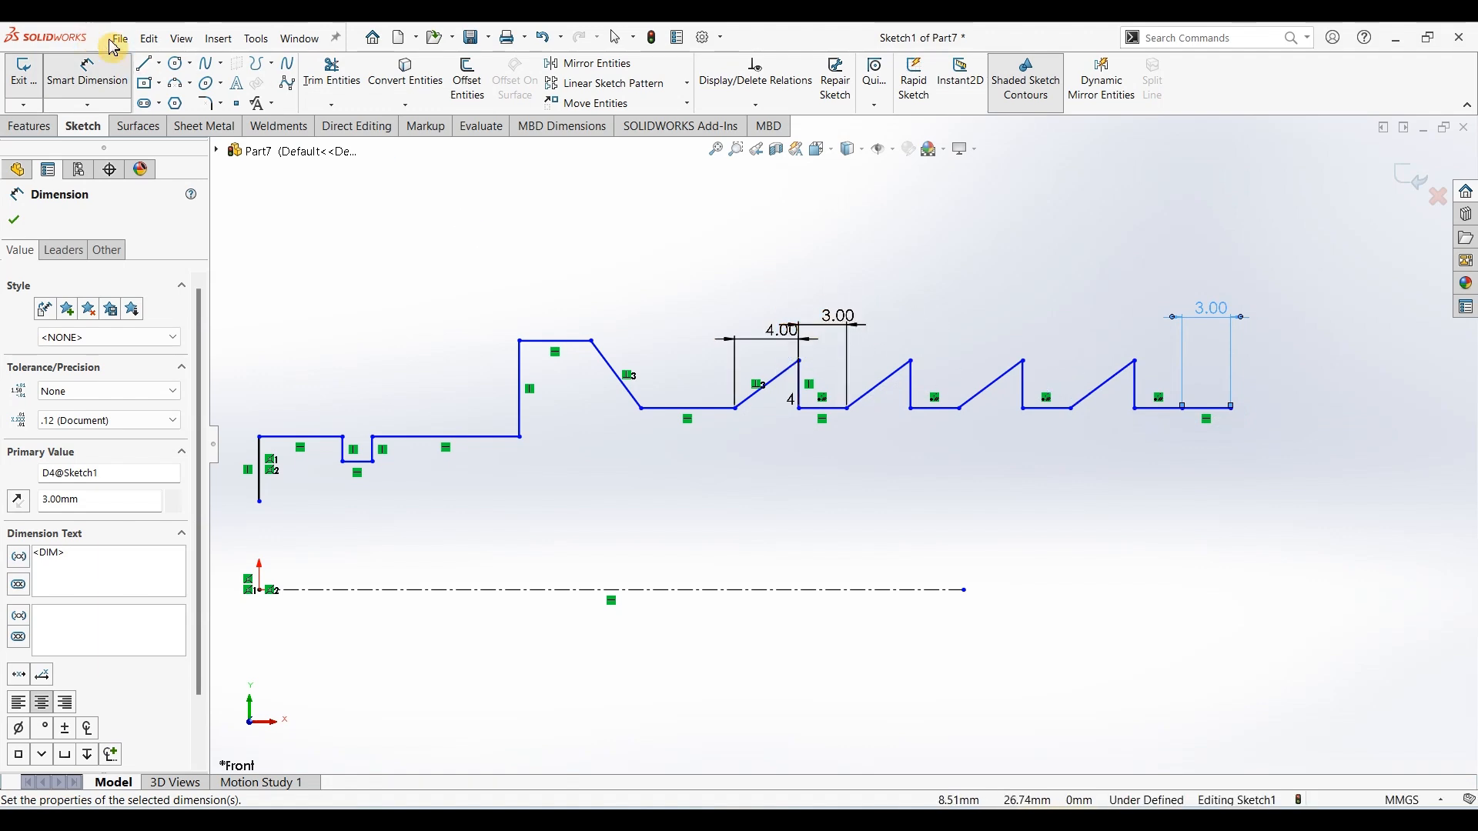
Close the profile with a vertical end line about 6 mm long and a horizontal bore line back to the starting edge
left_click(143, 62)
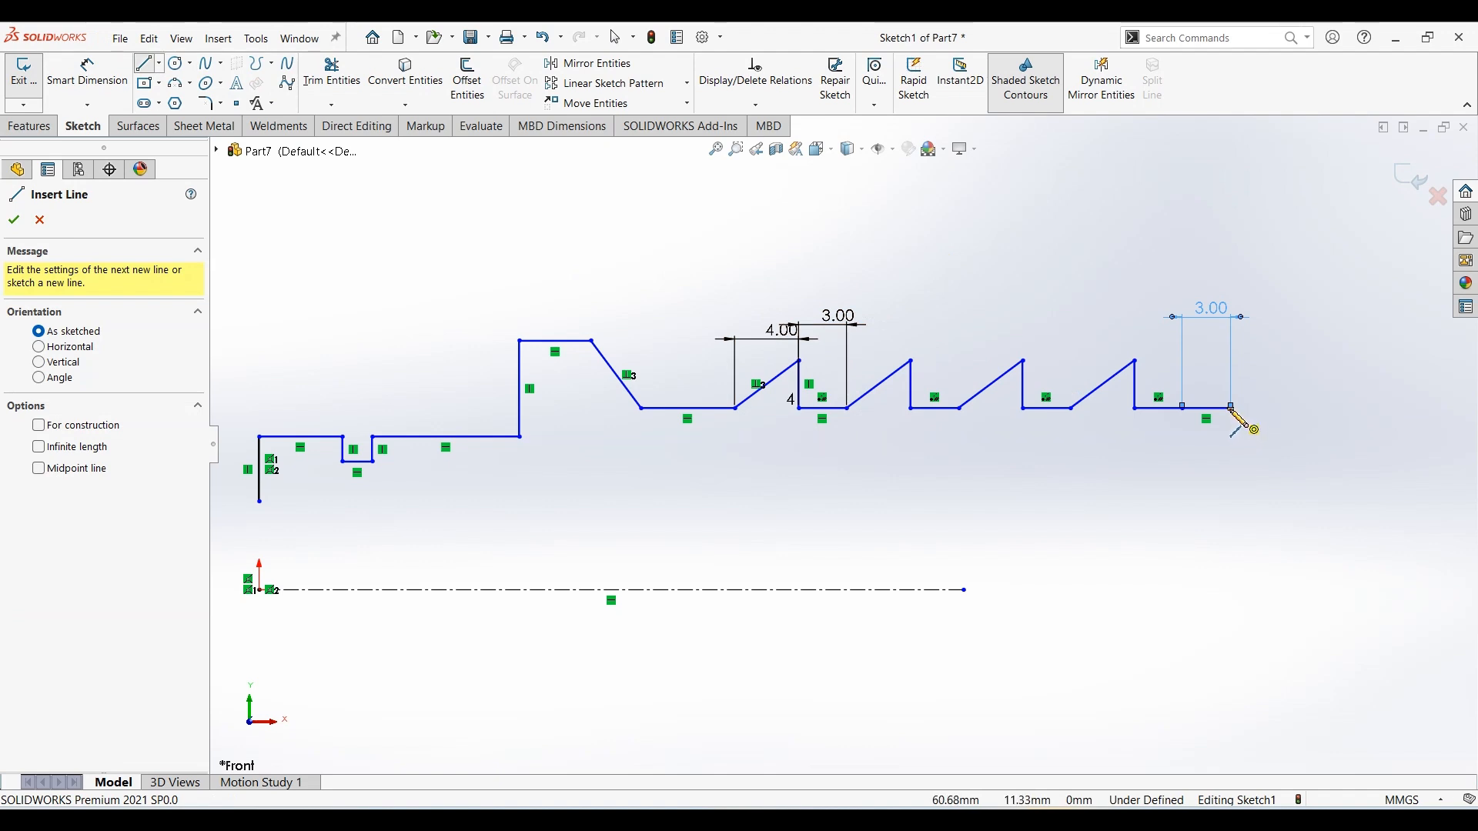
left_click(1230, 408)
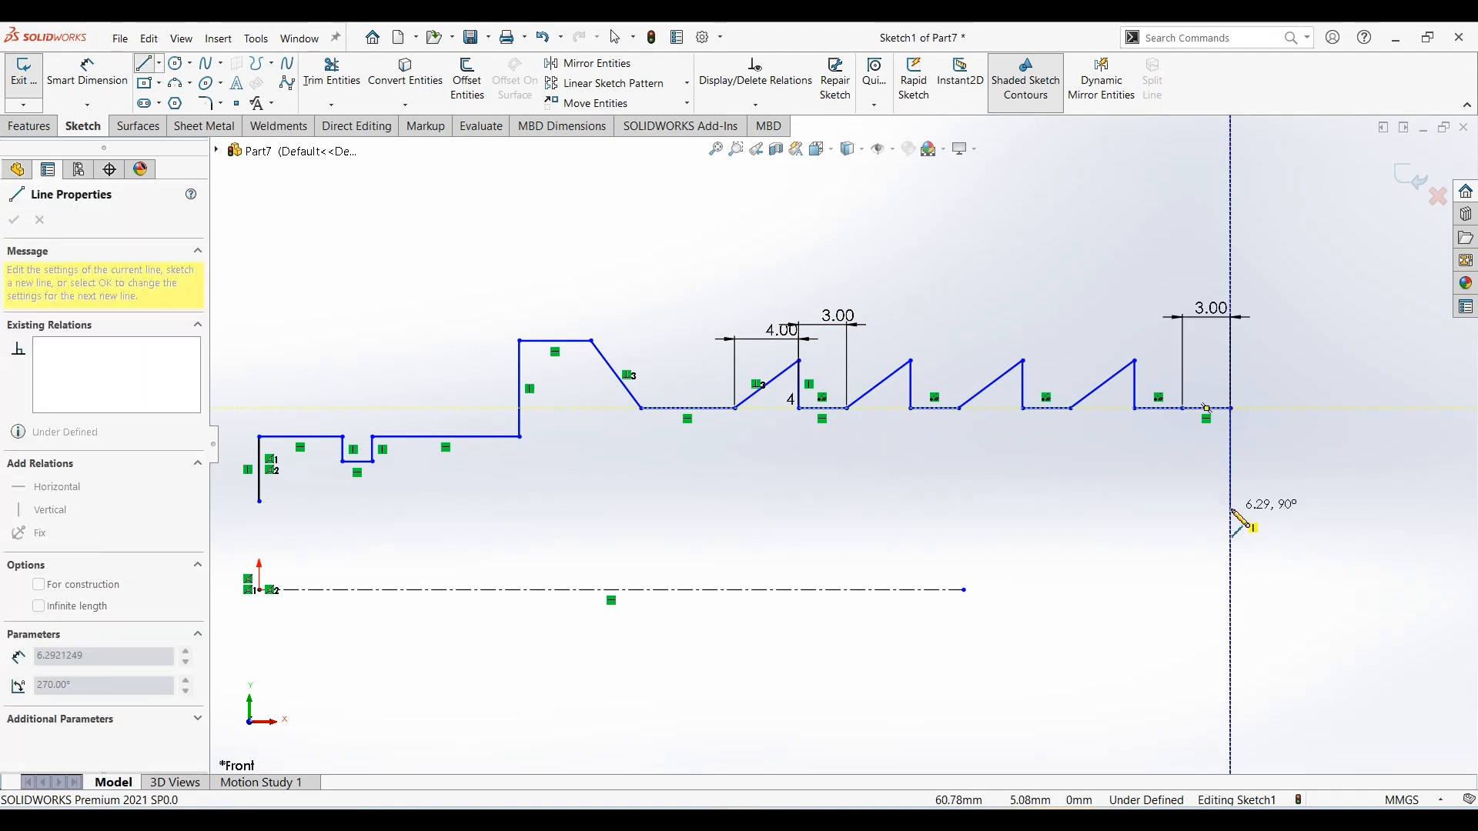
left_click(1230, 502)
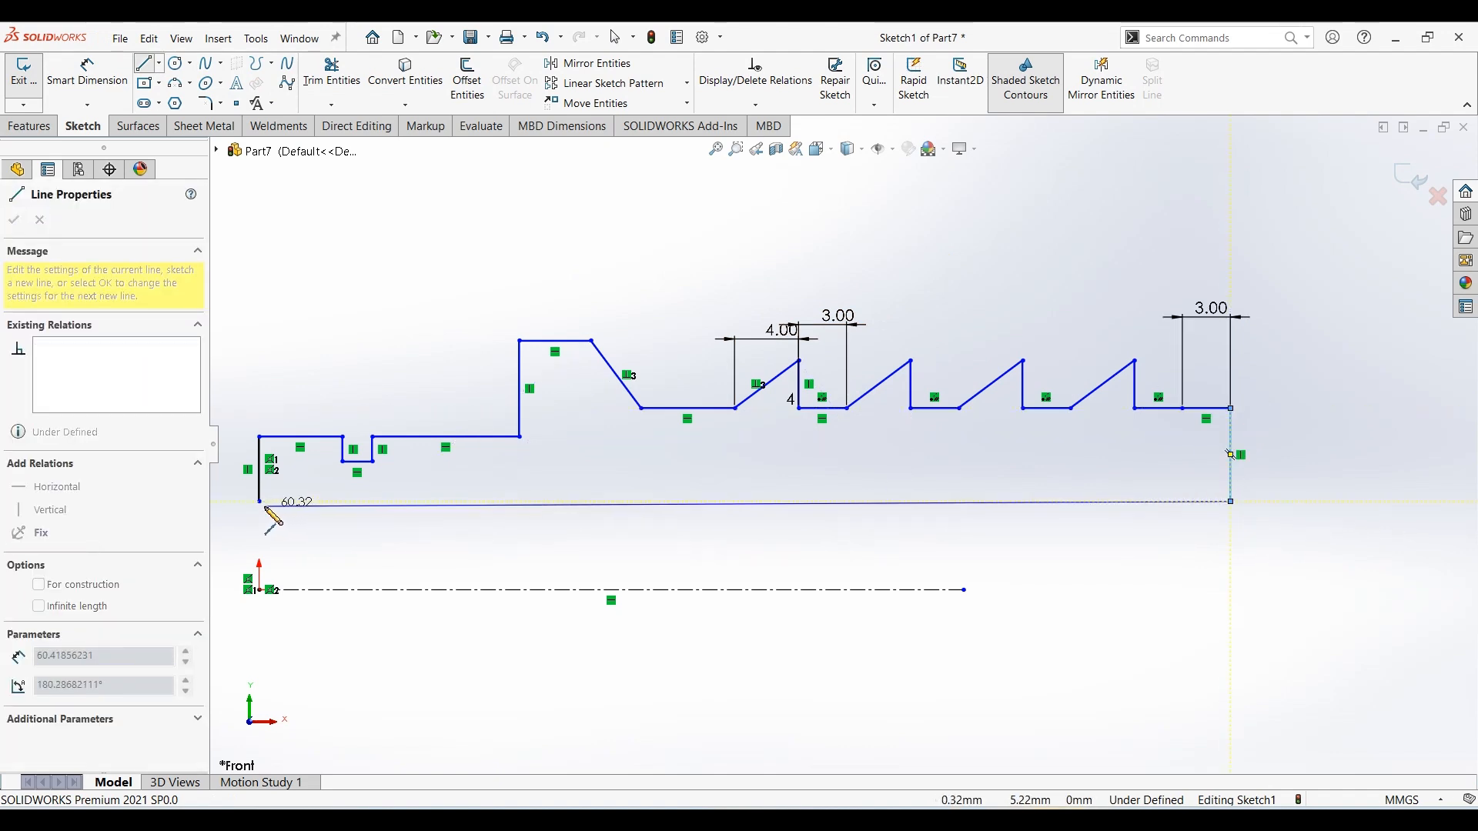
left_click(258, 502)
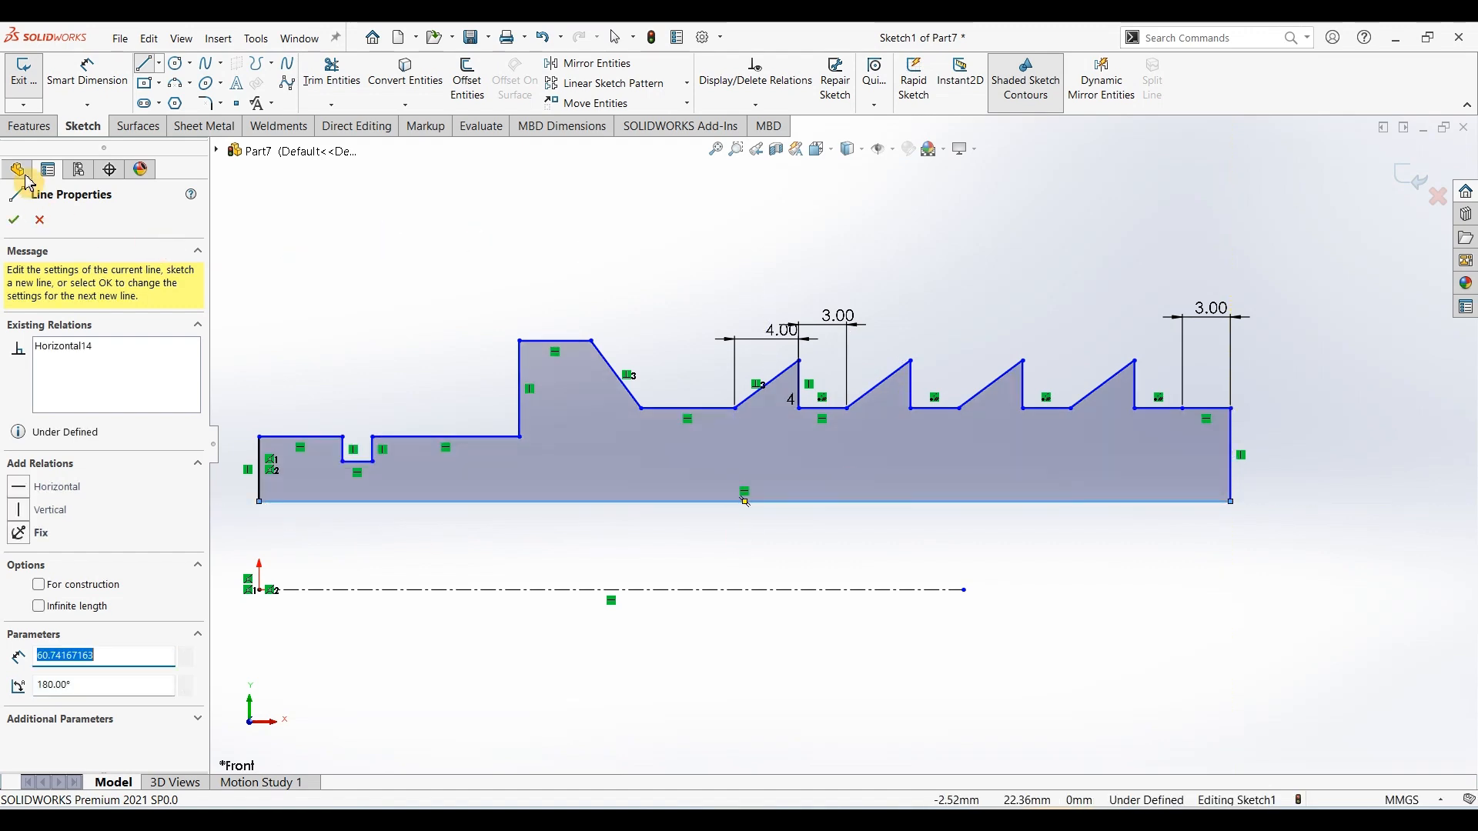
left_click(17, 222)
Dimension the distance between the long bore line and the centerline as 5 mm
left_click(87, 73)
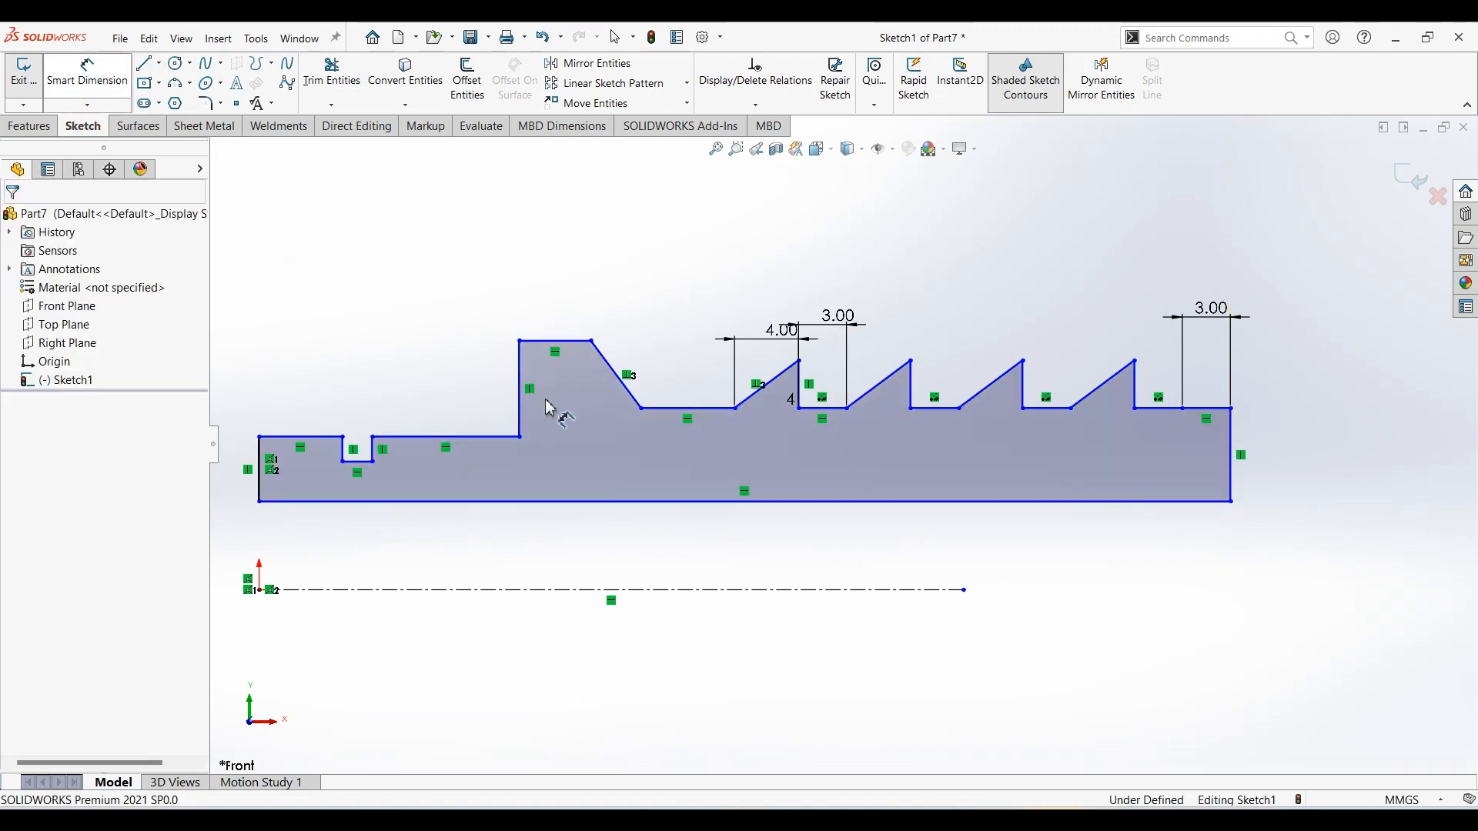
scroll(481, 560, "up", 3)
scroll(526, 492, "down", 3)
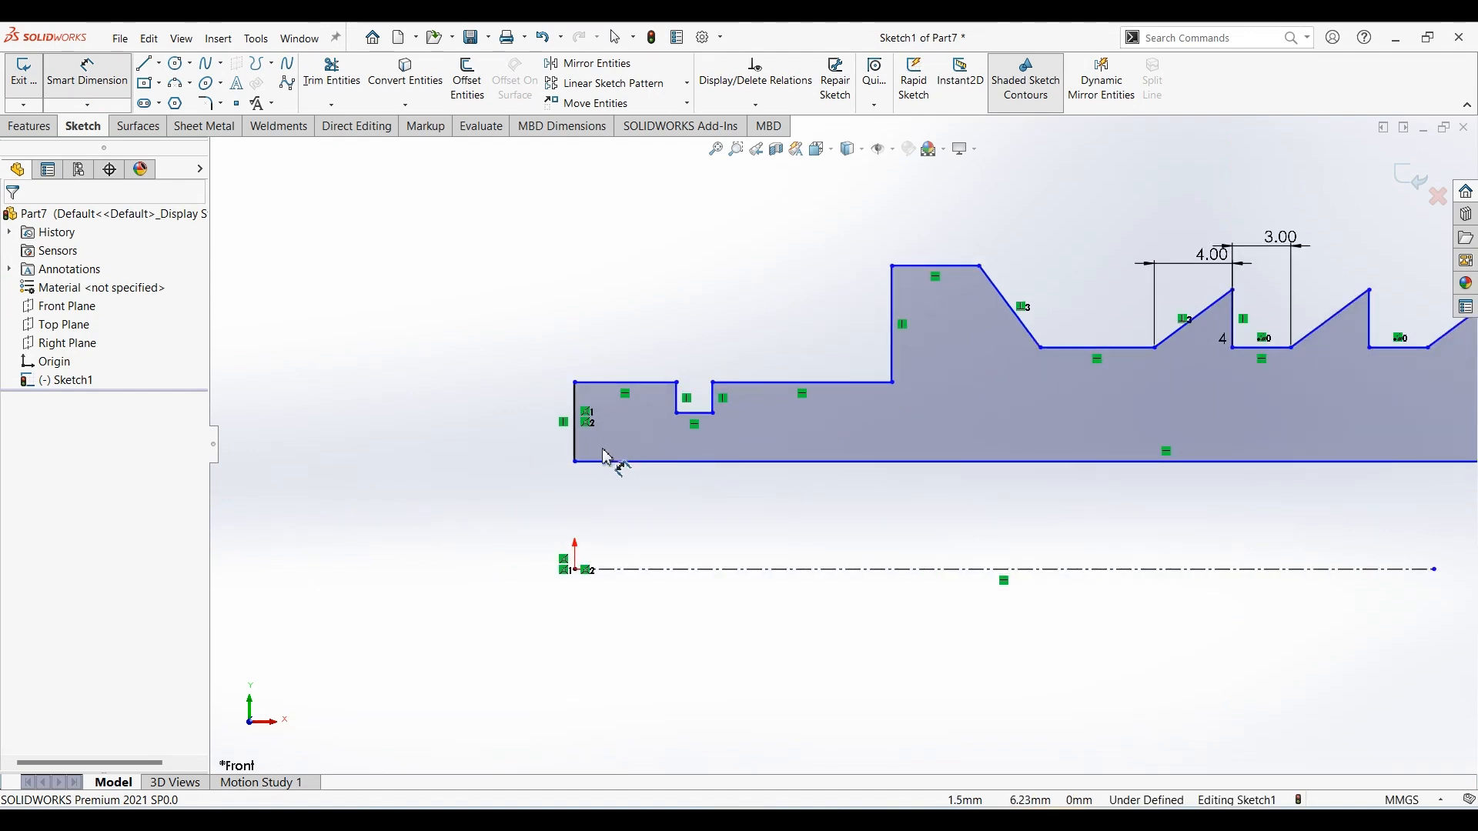
left_click(625, 462)
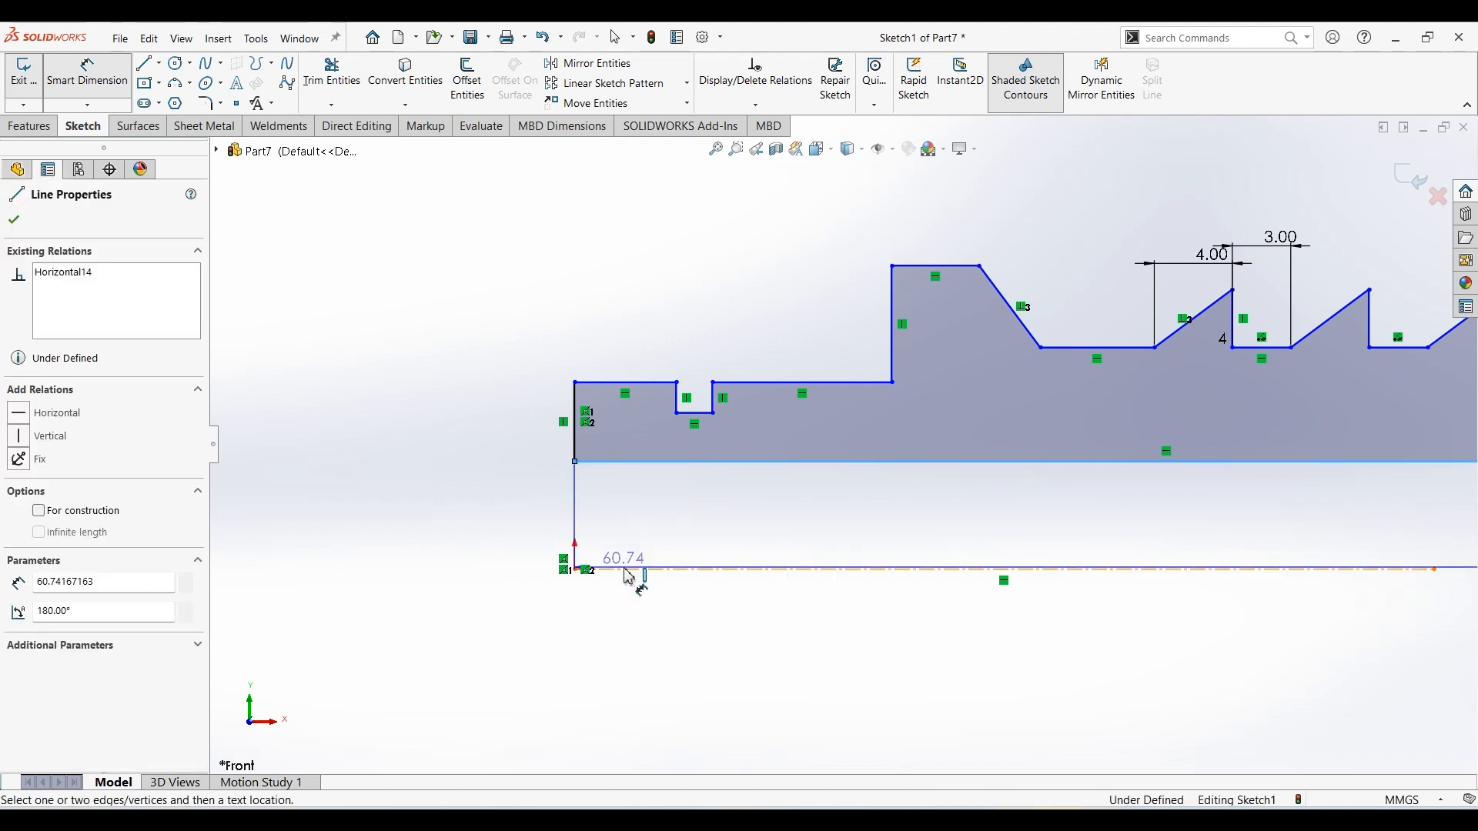
left_click(626, 569)
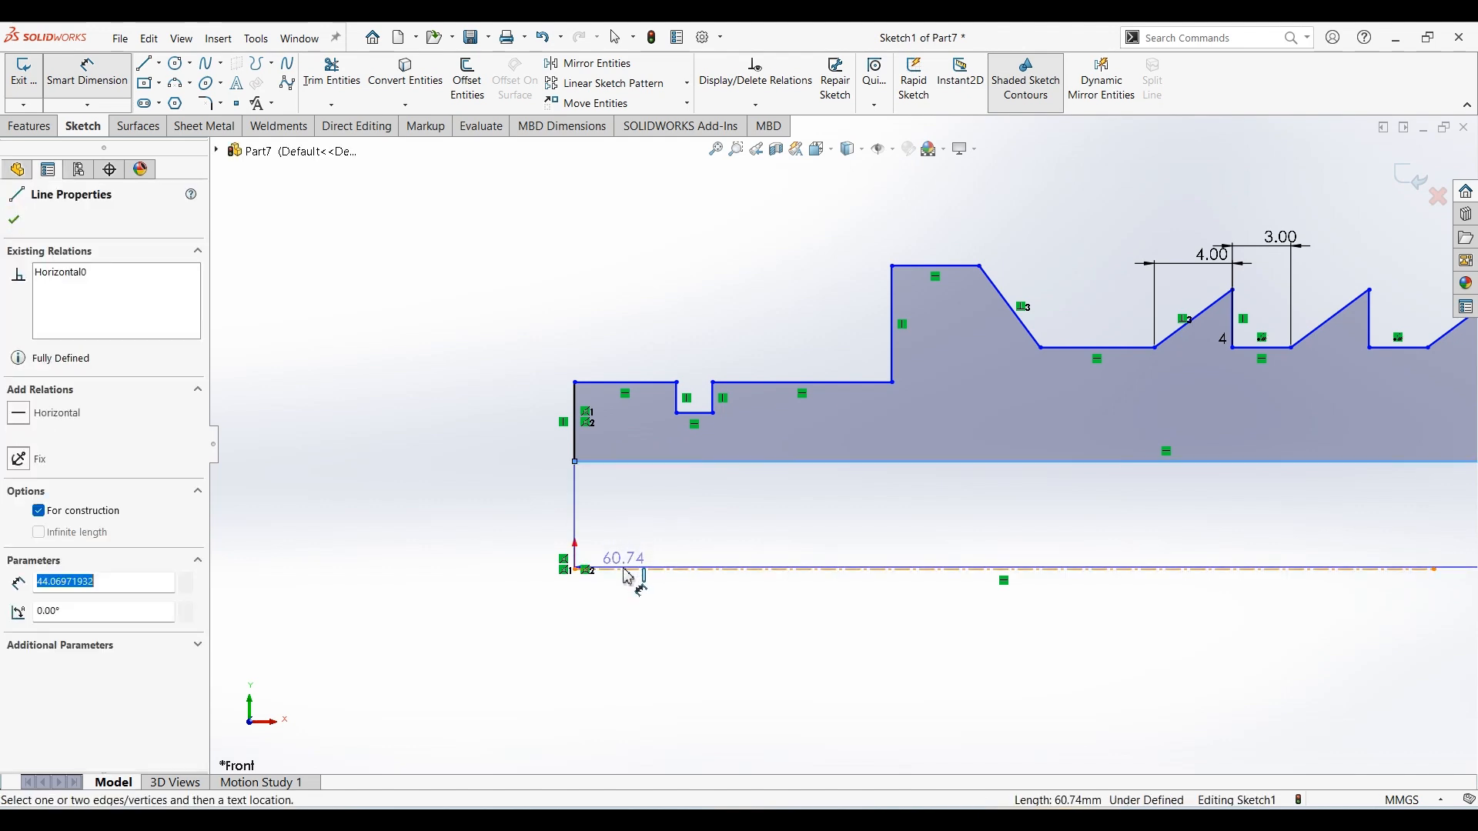
left_click(533, 534)
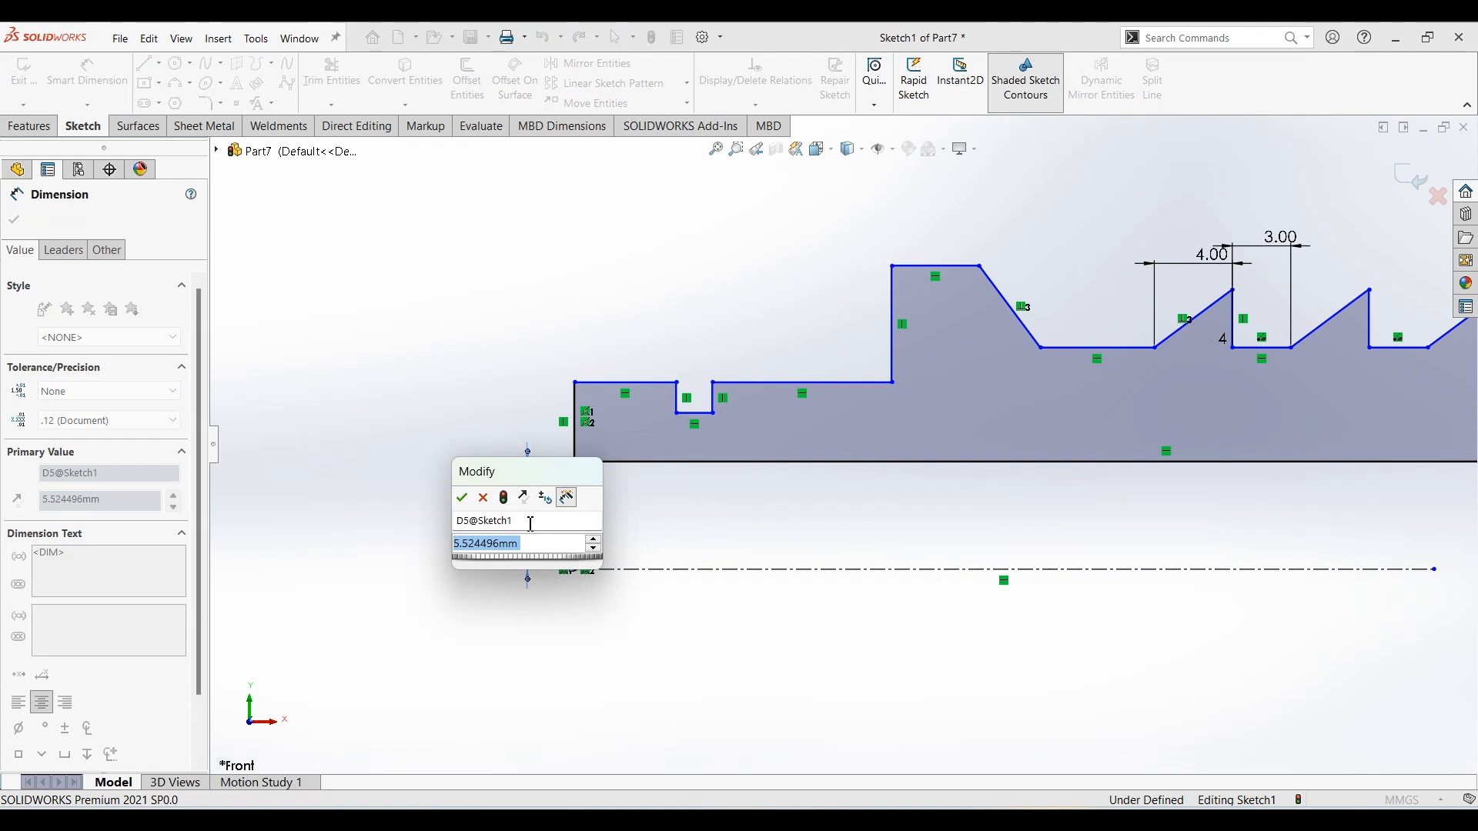
type("5")
key("Return")
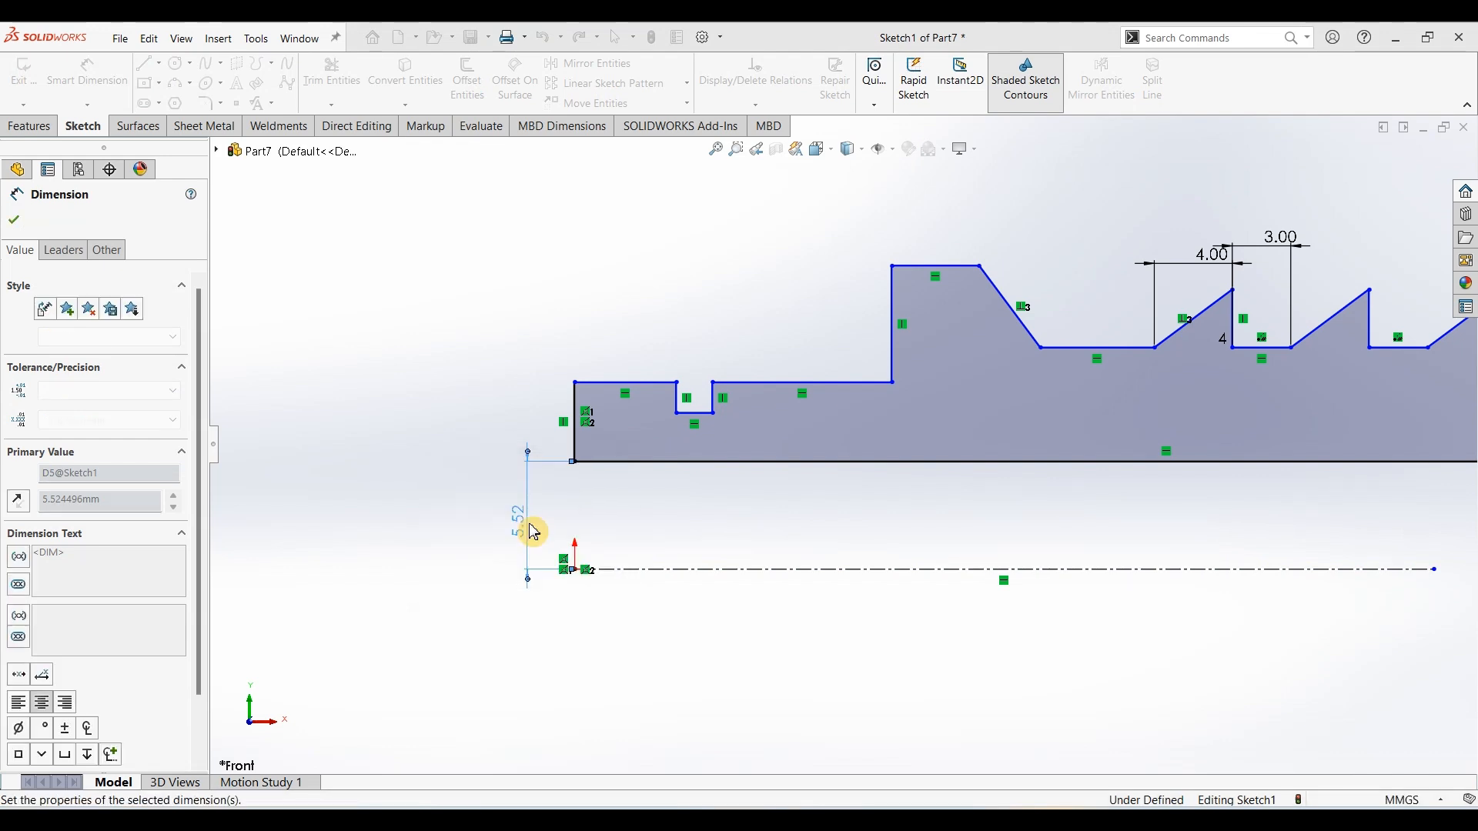
Dimension the first outer horizontal edge, before the groove, at 9 mm from the centerline
left_click(625, 383)
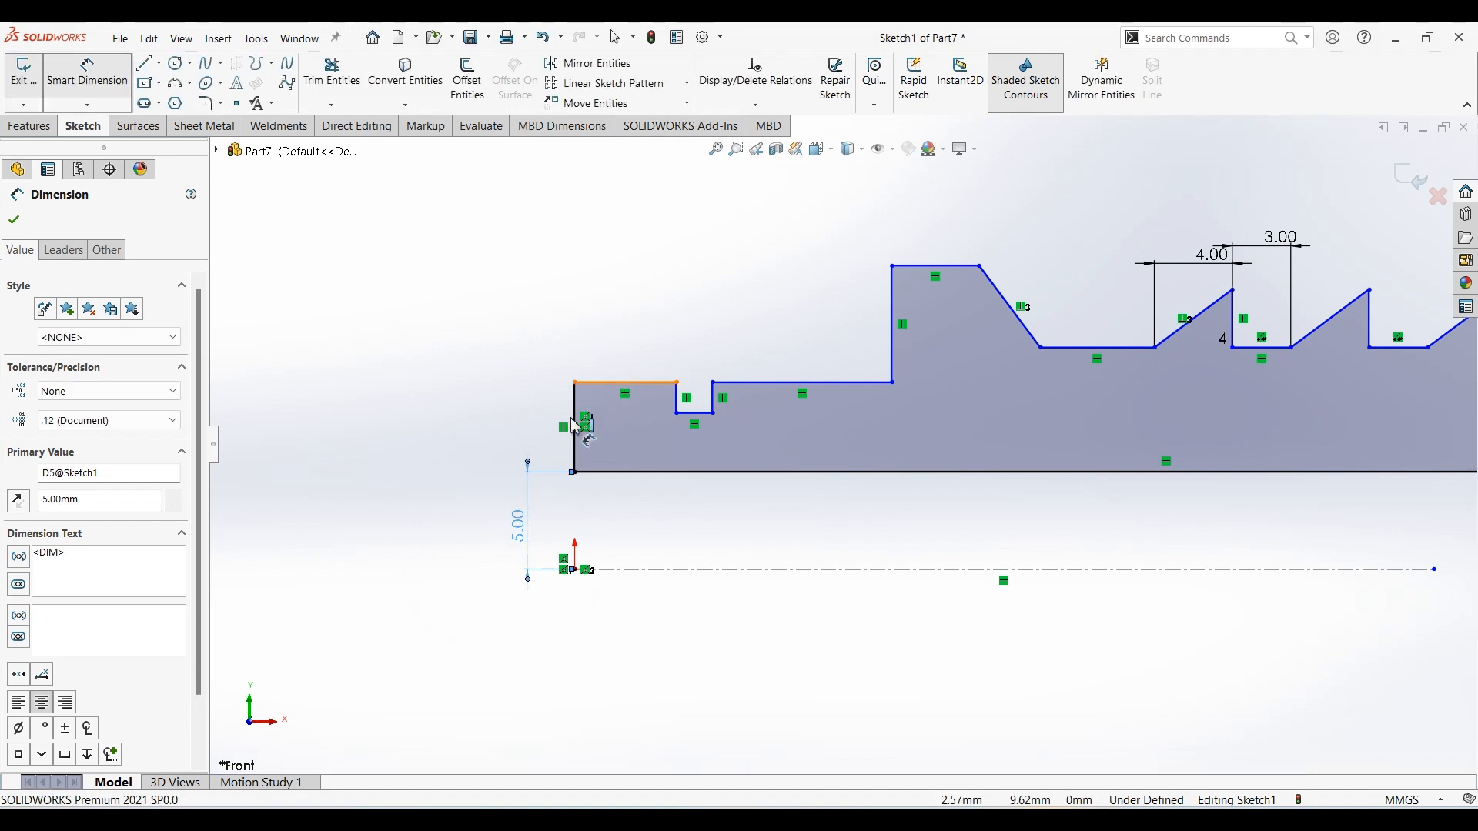
left_click(465, 484)
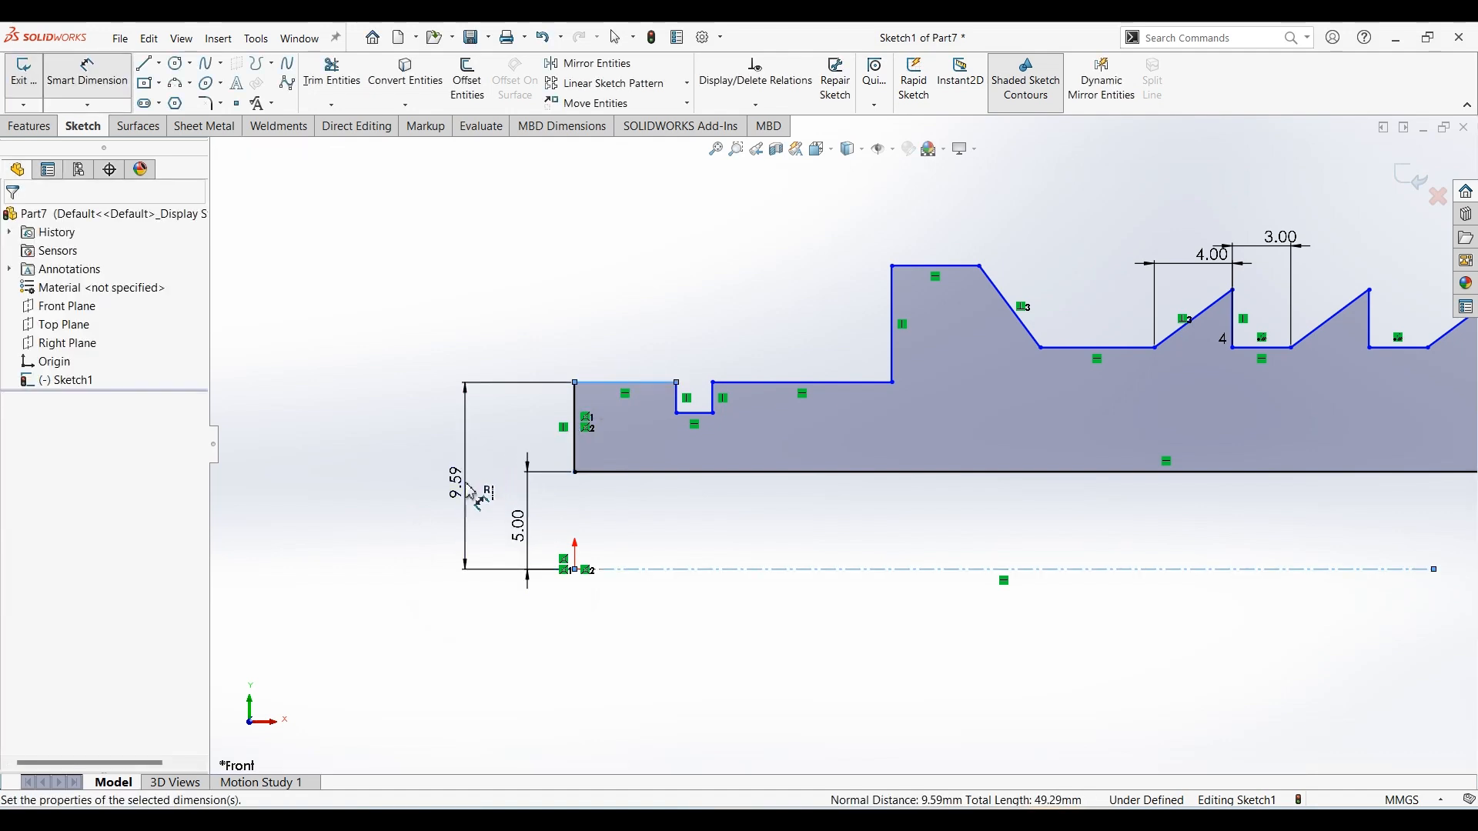
type("9")
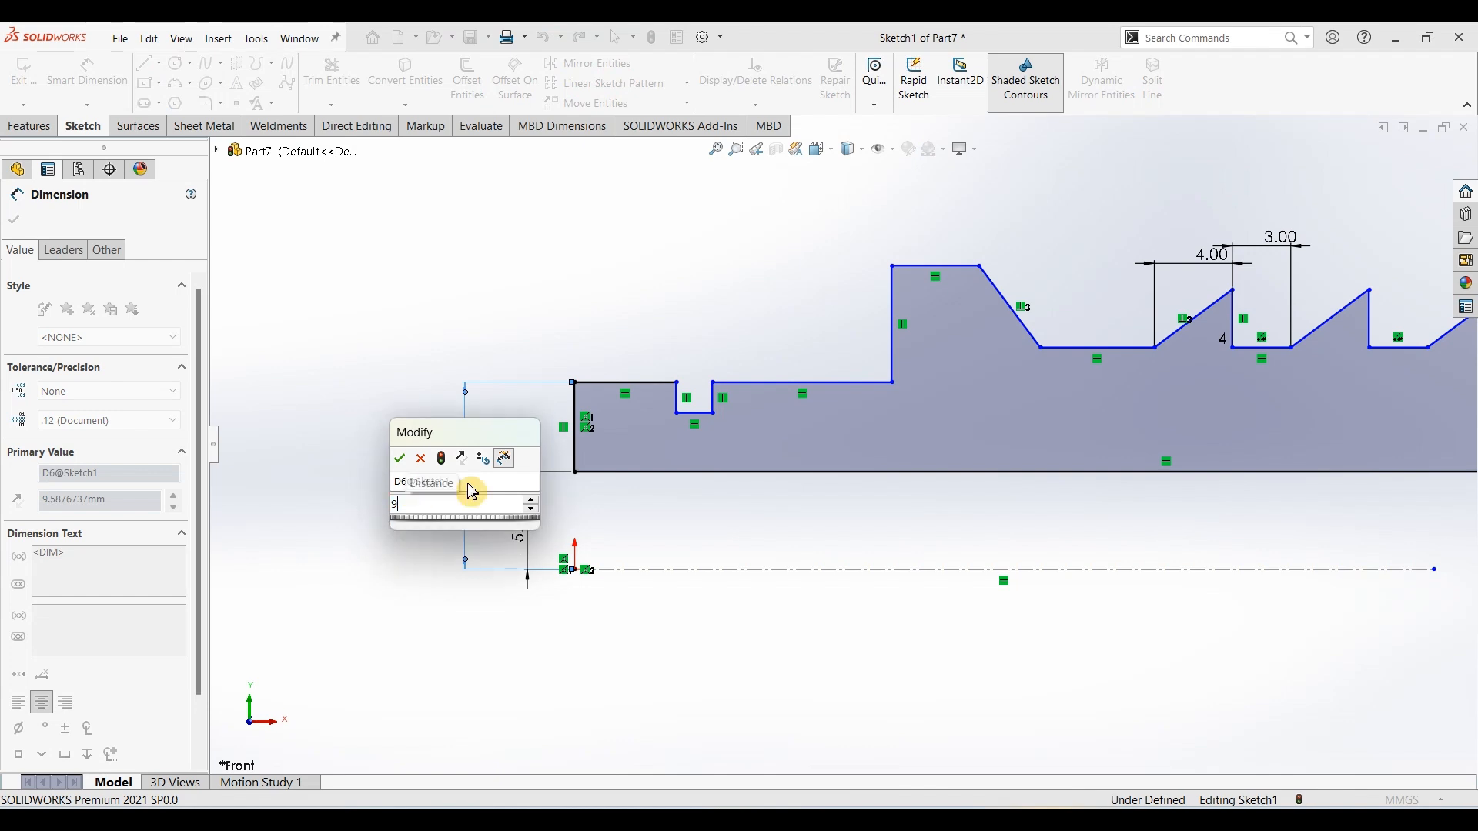
key("Return")
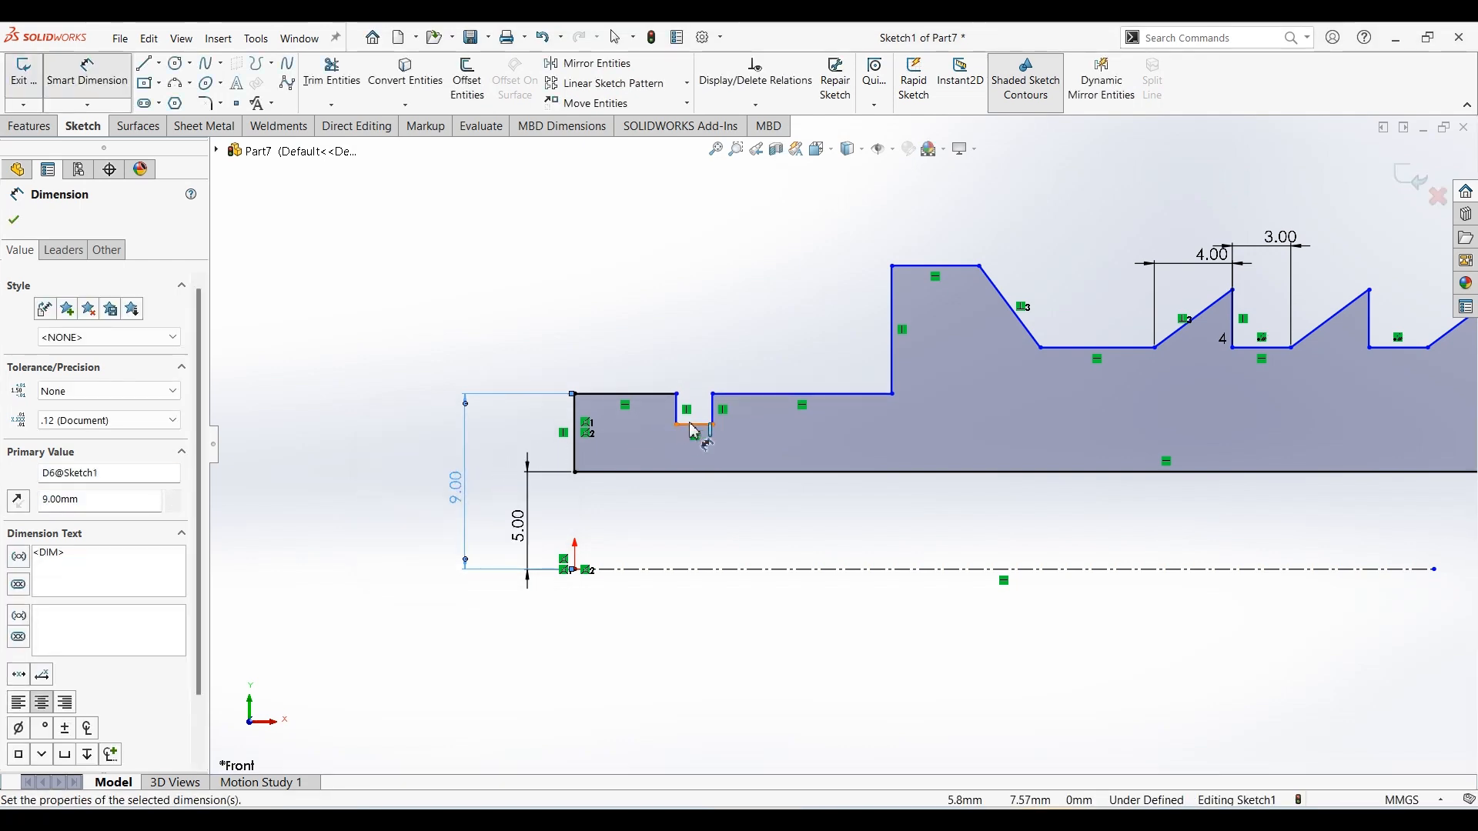
Dimension the width of the small groove as 2 mm
left_click(694, 424)
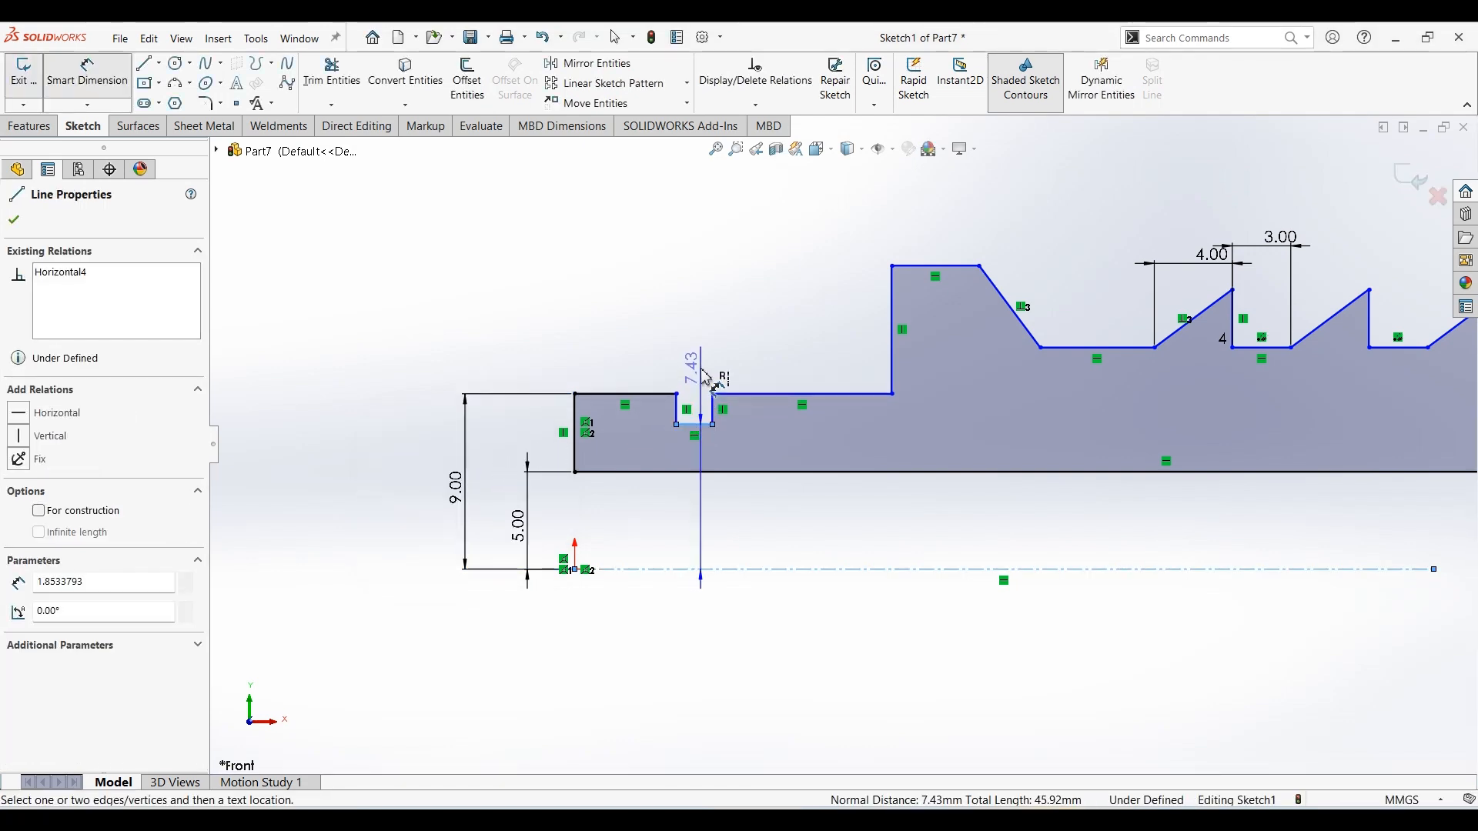
key("Escape")
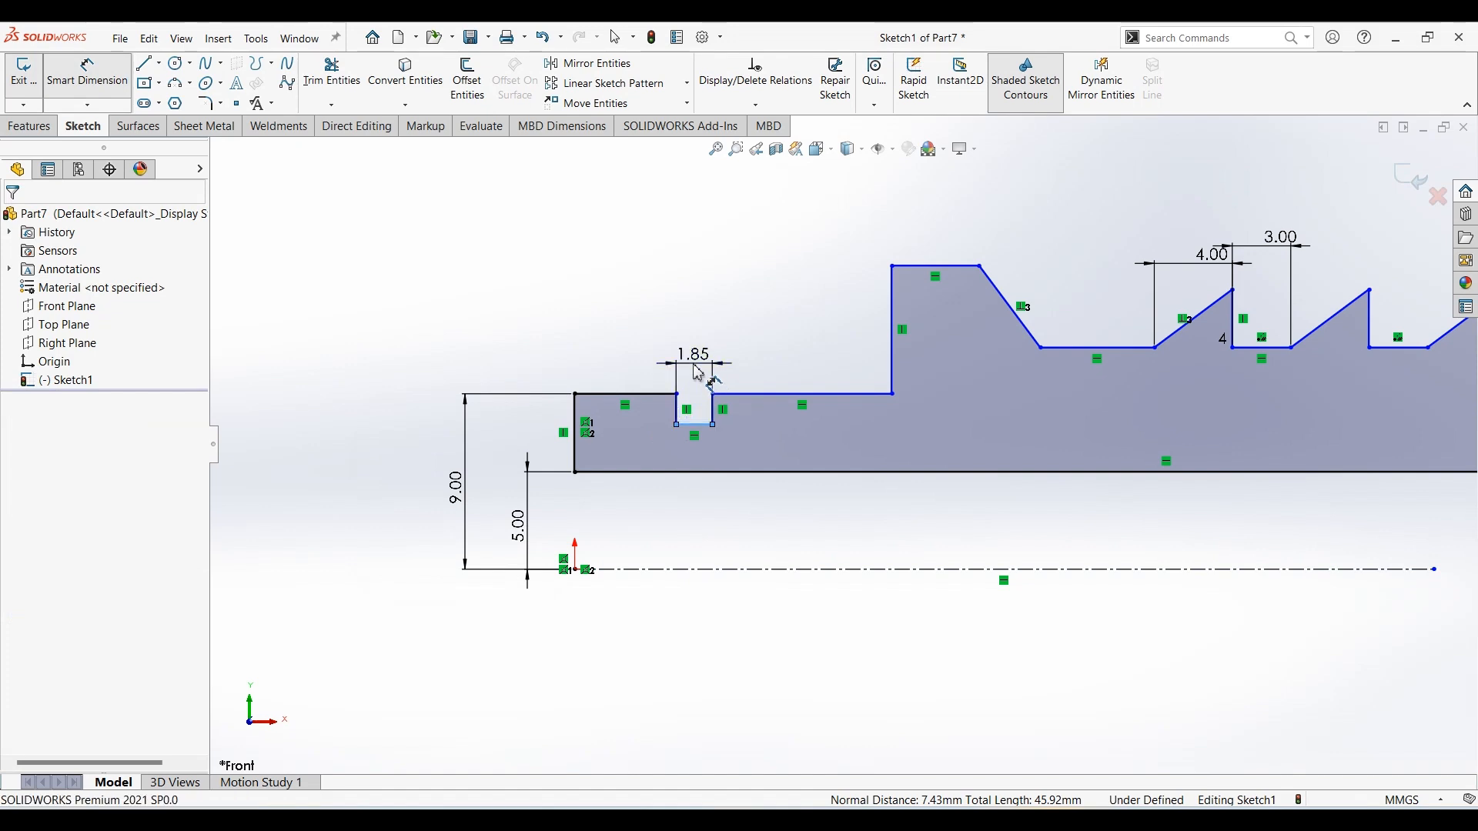
left_click(698, 373)
type("2")
key("Return")
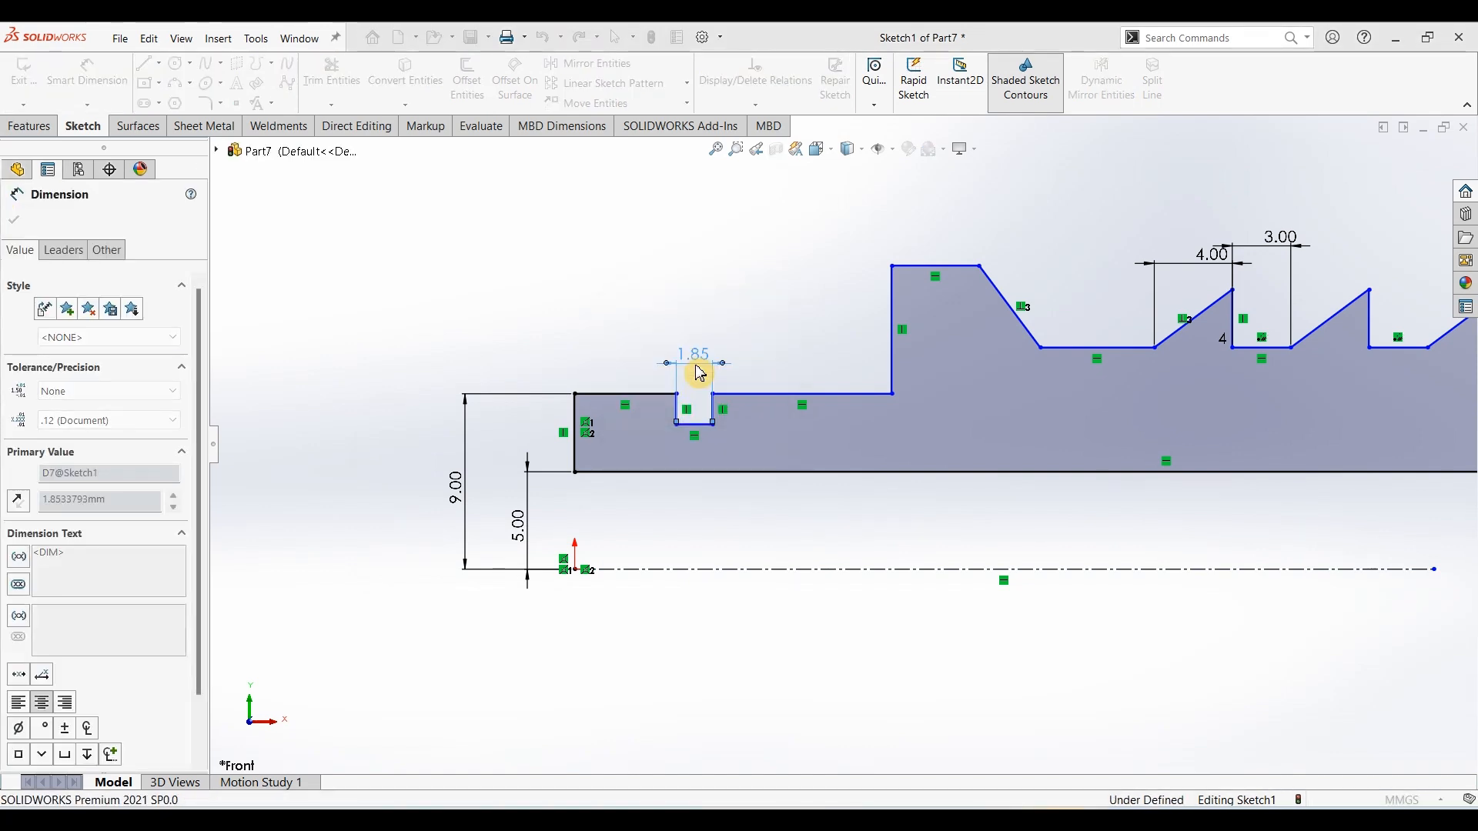
Dimension the length of the first outer edge before the groove as 4 mm
left_click(628, 397)
left_click(629, 361)
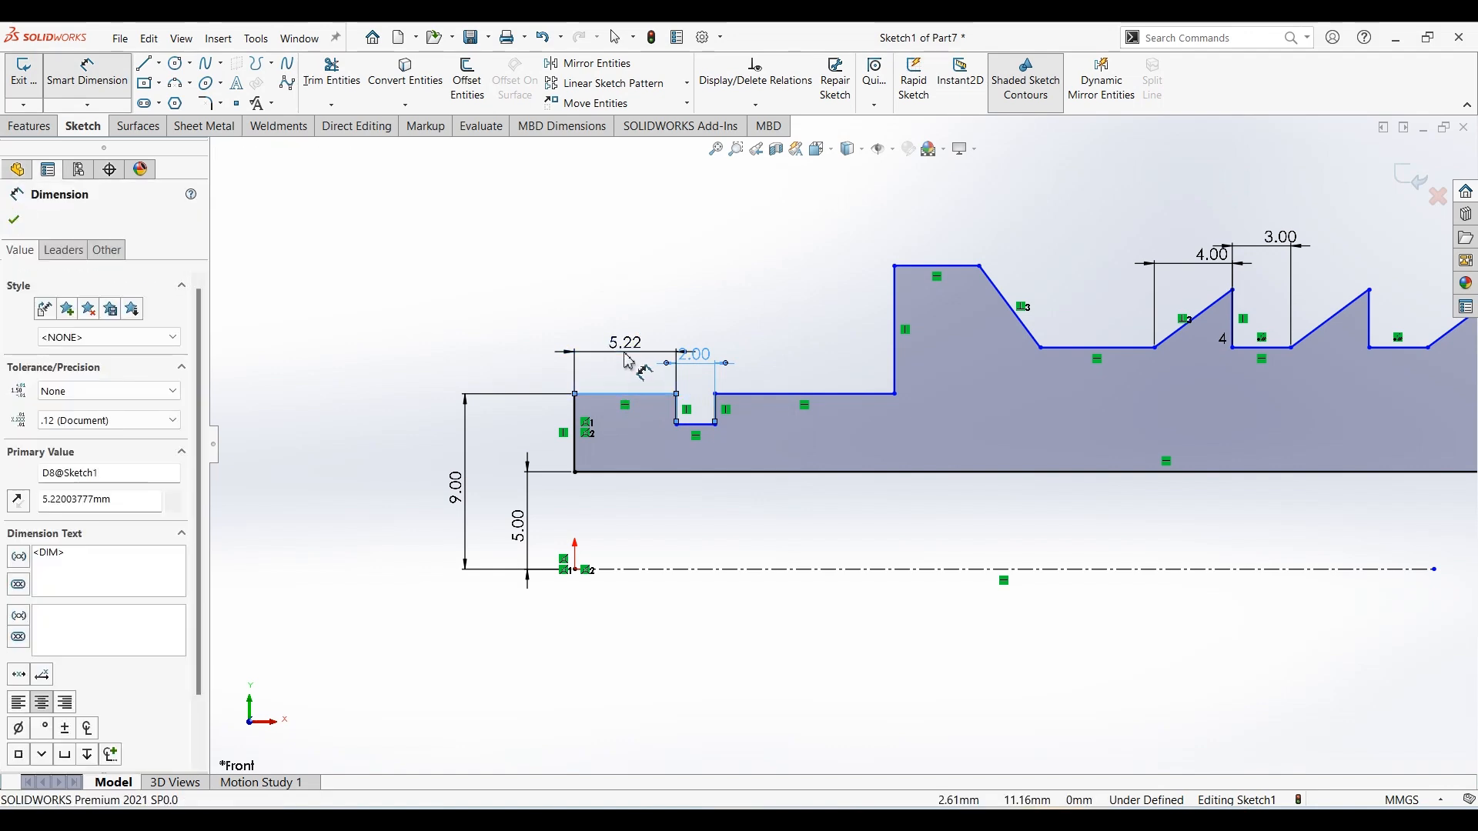
key("Return")
type("4")
key("Return")
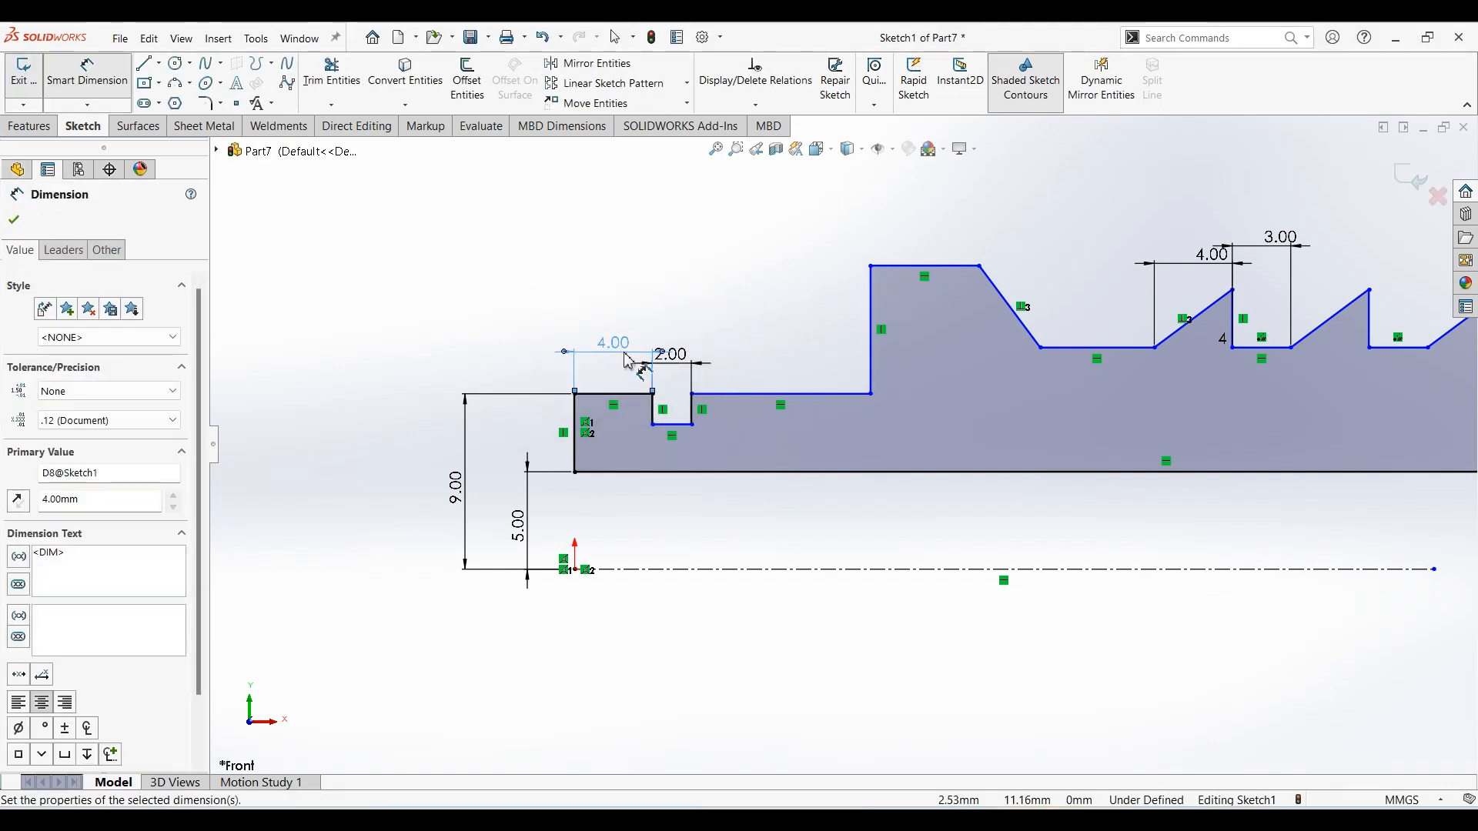
Dimension the groove's bottom line at 7.5 mm from the centerline
left_click(678, 427)
left_click(667, 571)
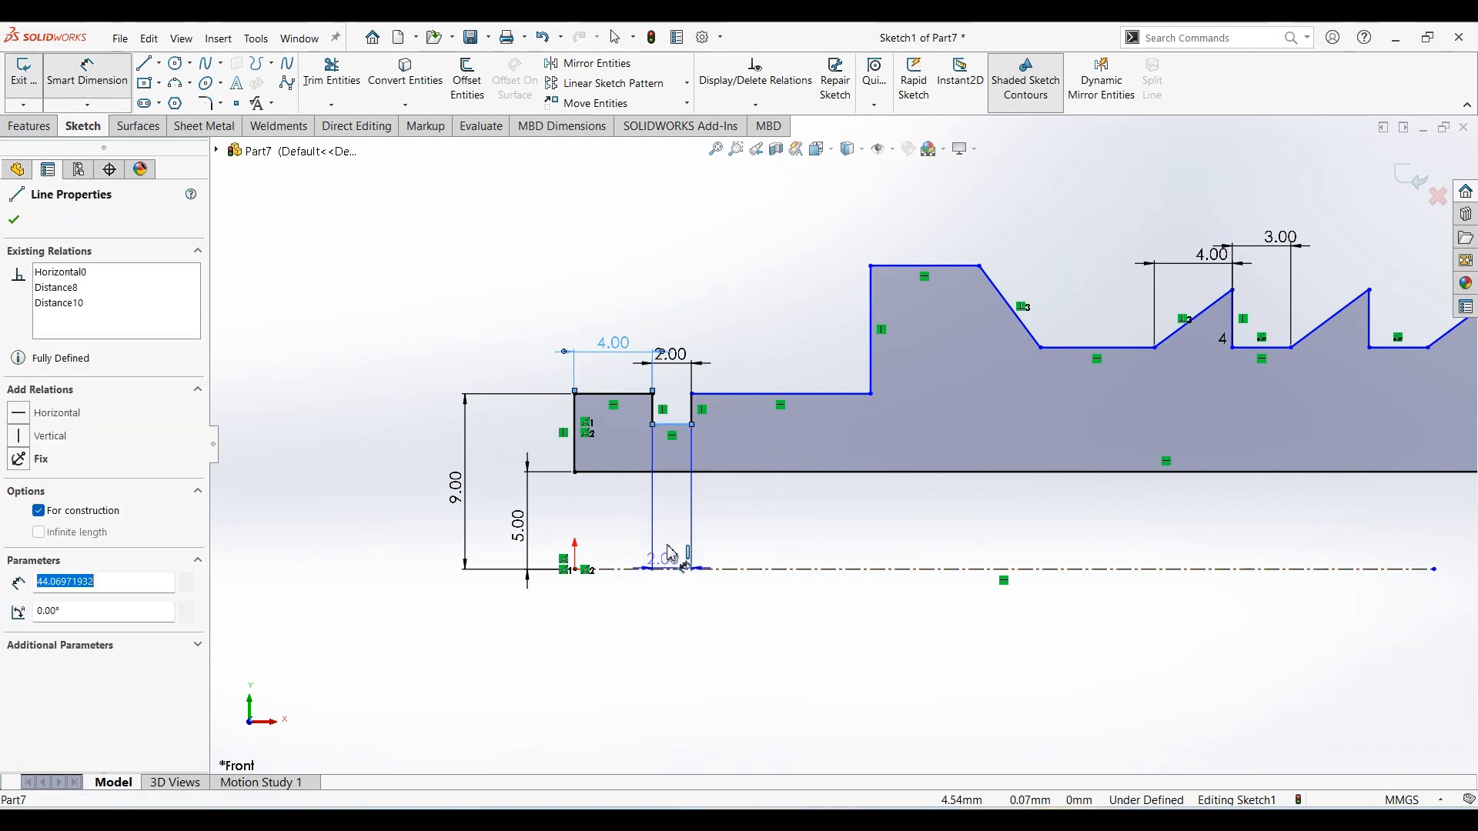
left_click(676, 520)
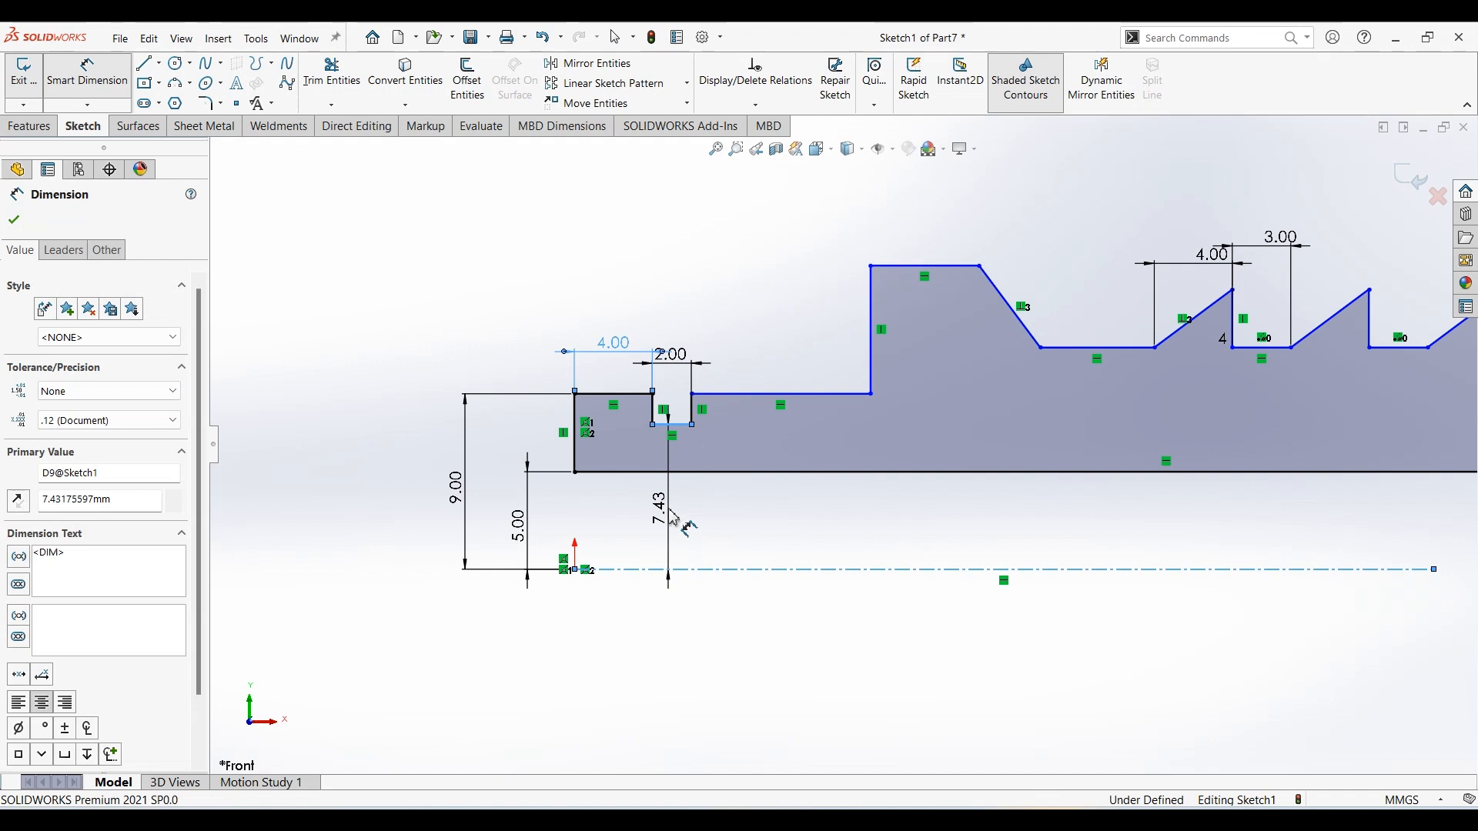
type("7.5")
key("Return")
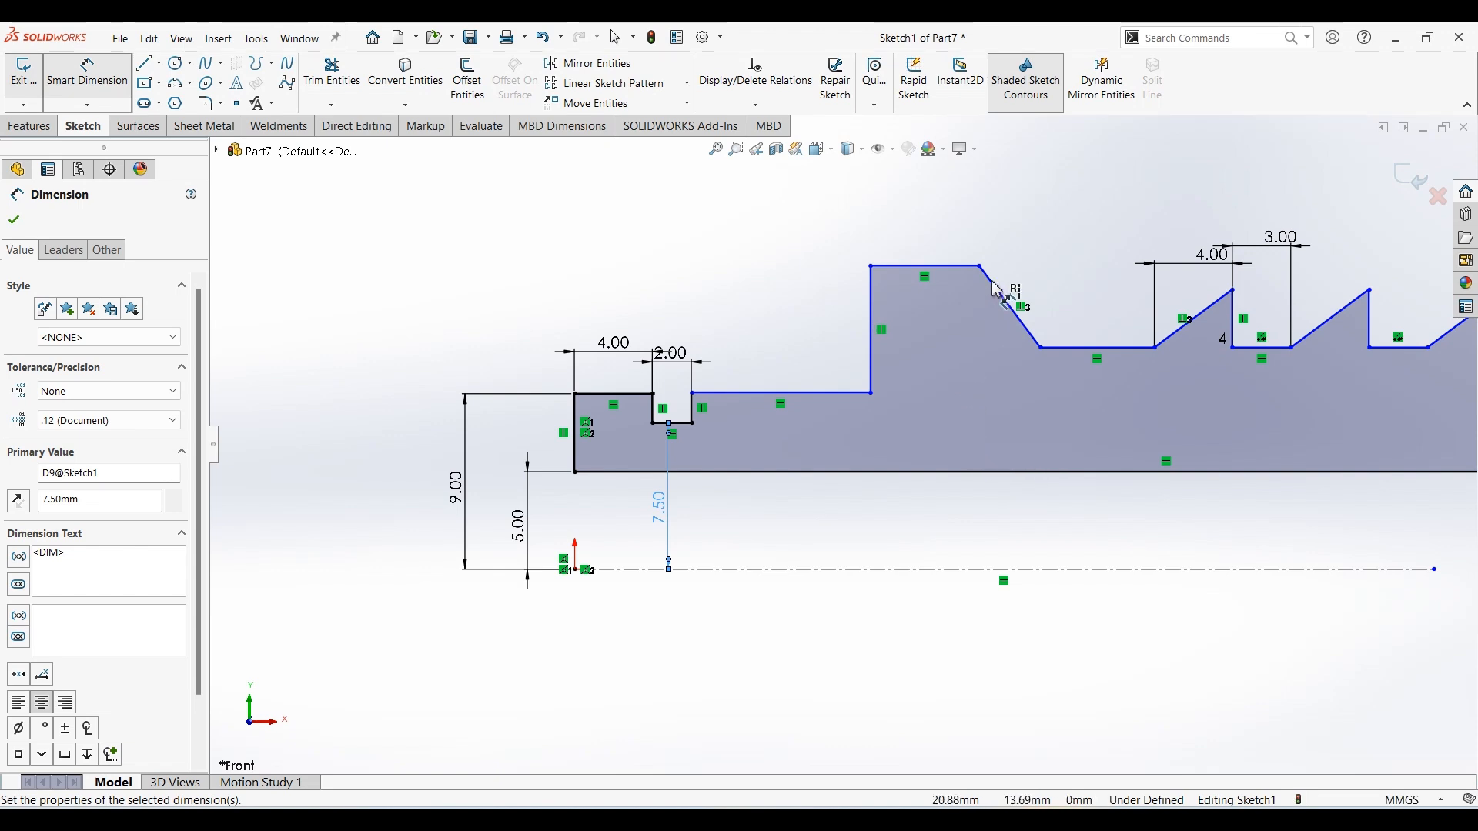
Dimension the raised collar's top edge at 15 mm from the centerline
left_click(937, 268)
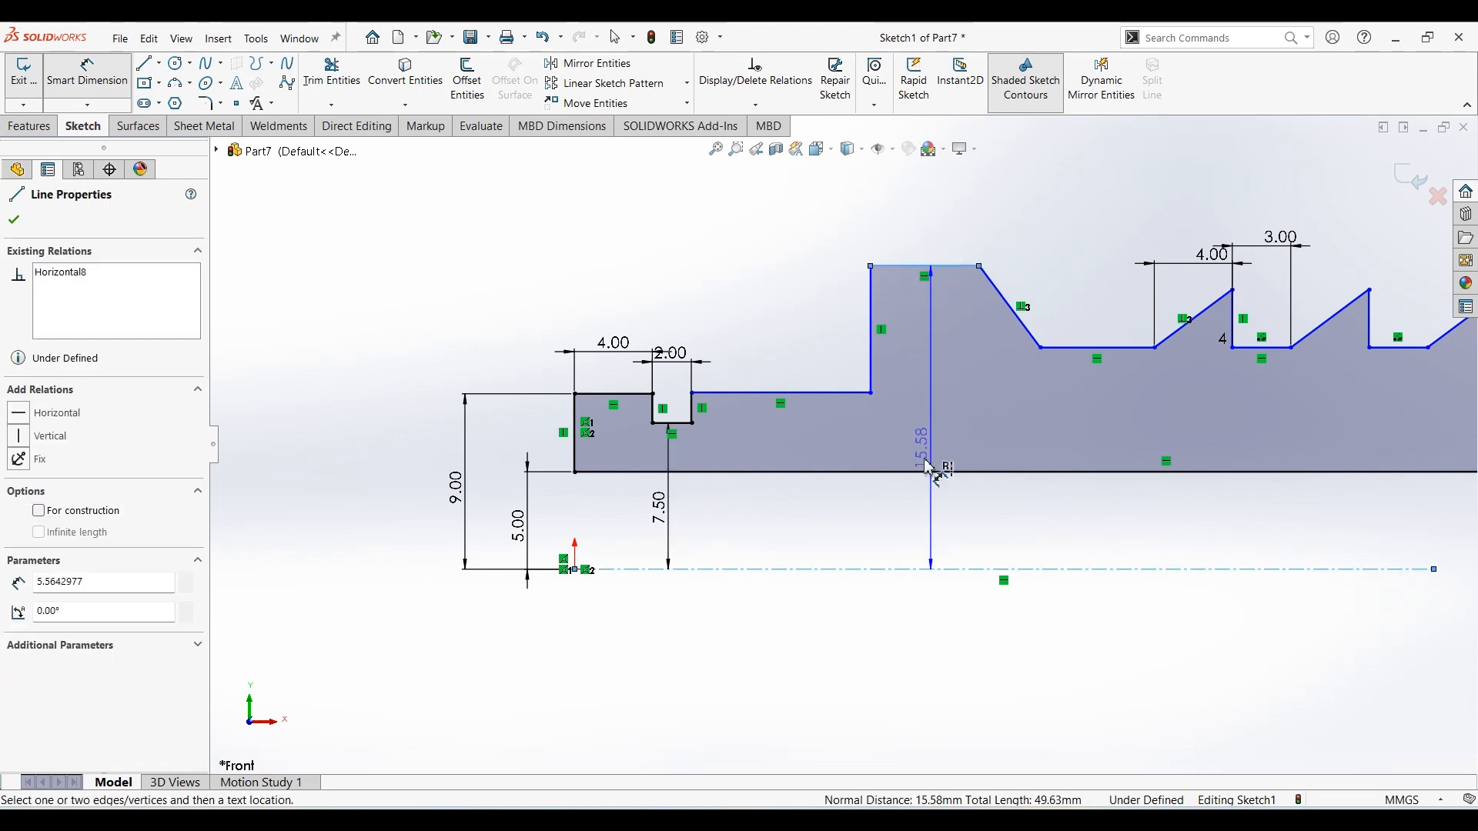
left_click(910, 524)
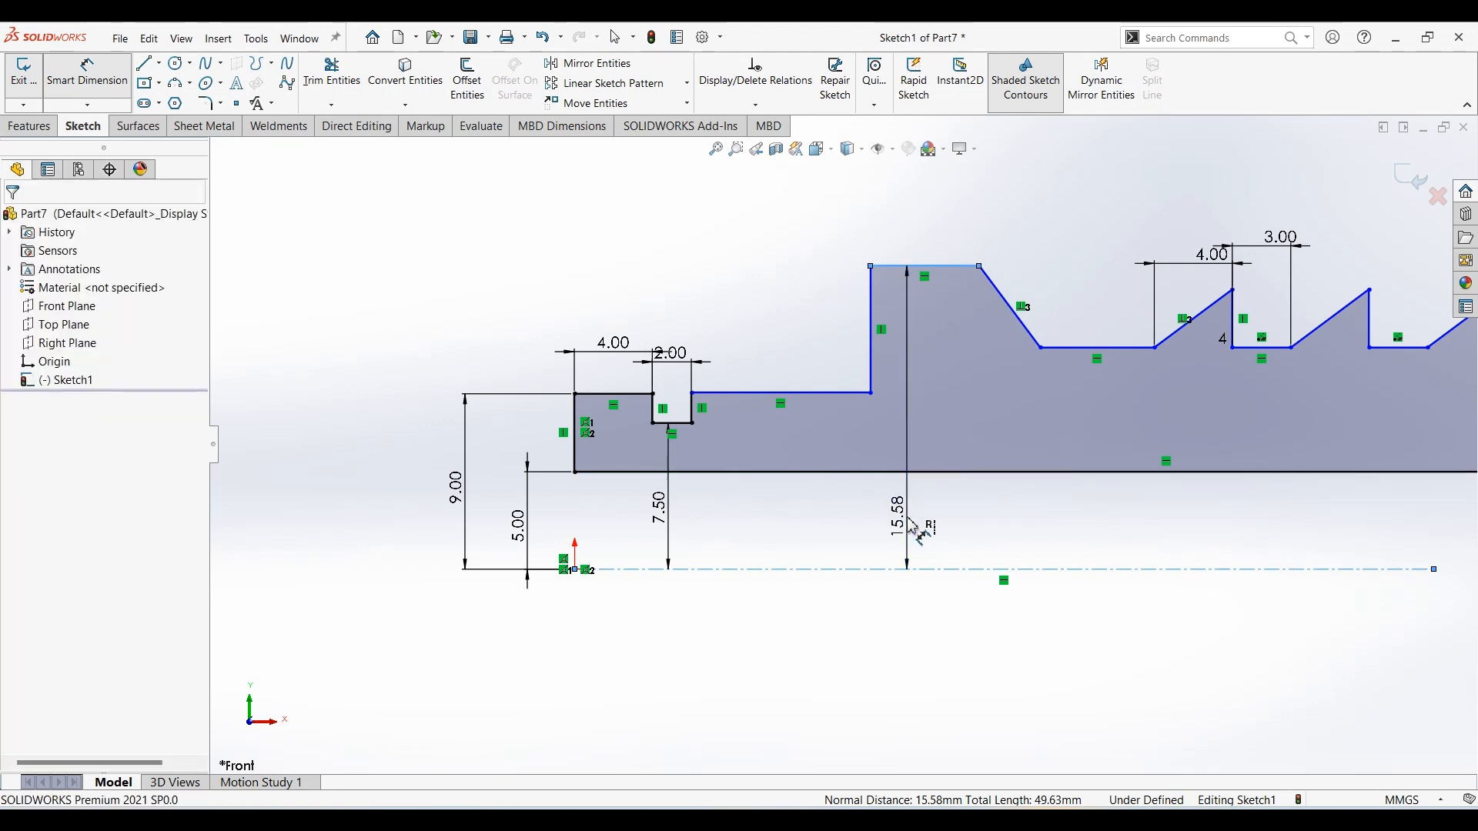
type("15")
key("Return")
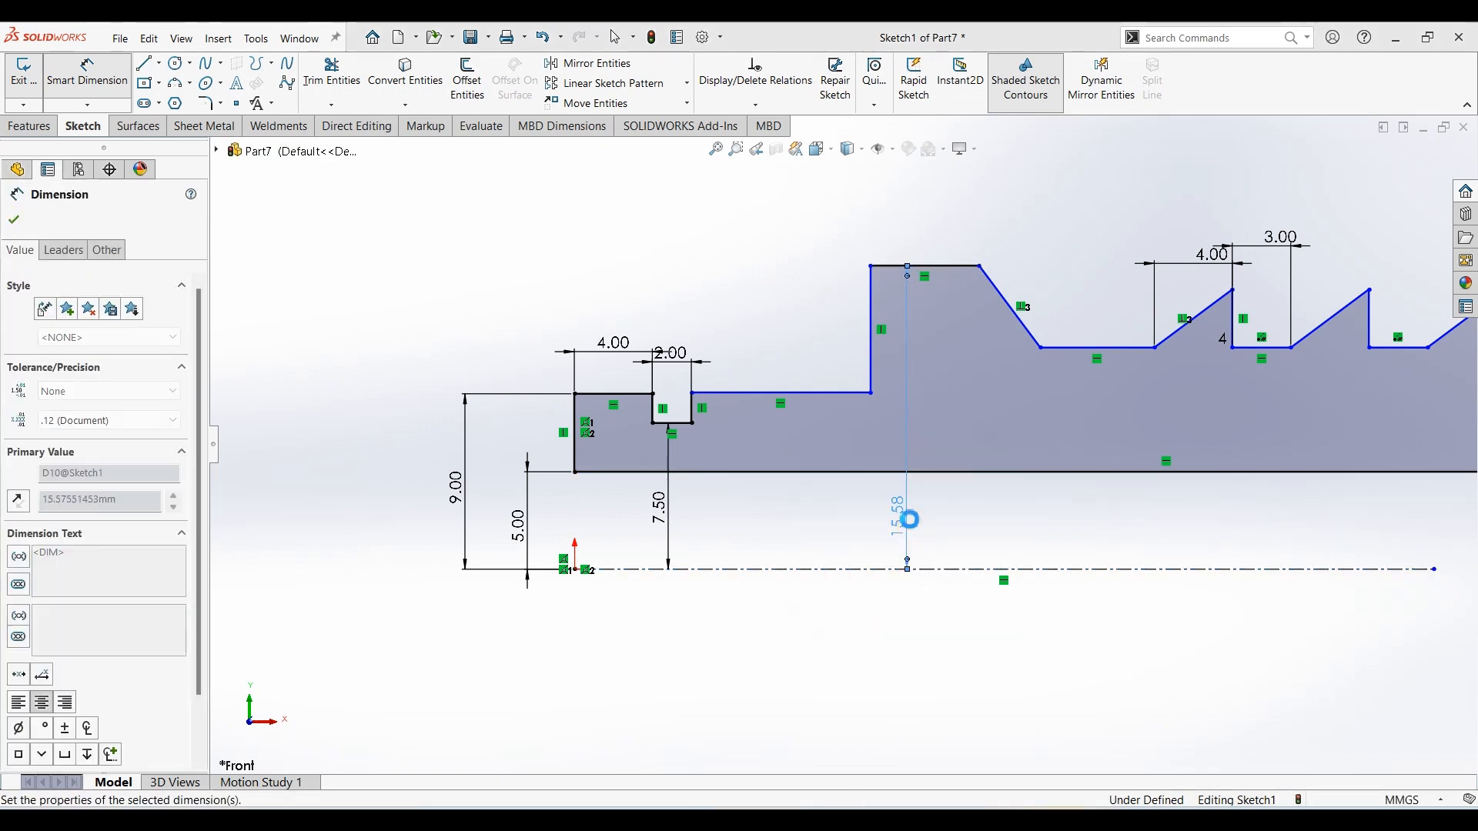
Dimension the flat line between the sloped edge and the first barb at 8 mm from the centerline
left_click(1068, 349)
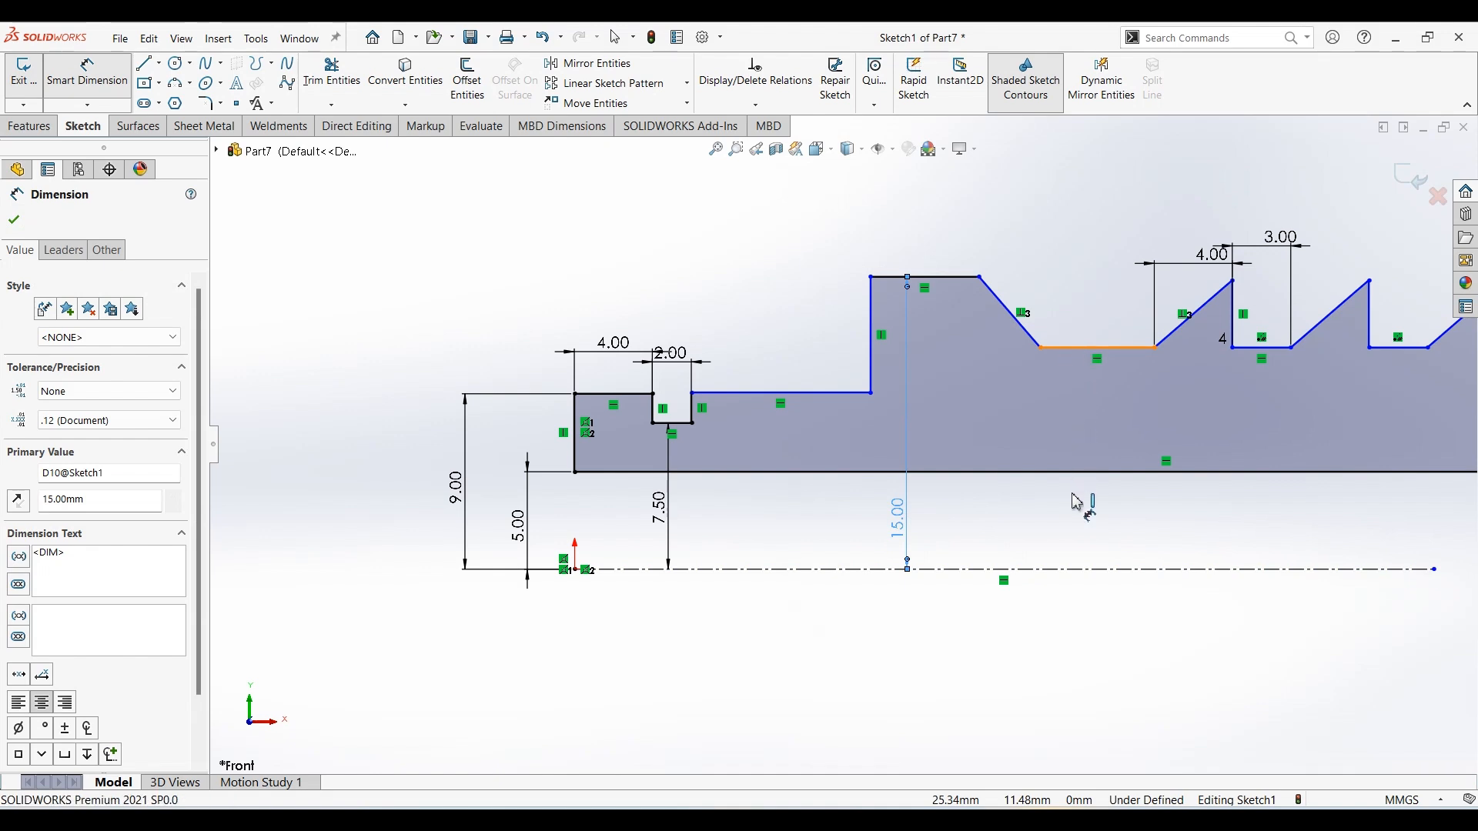
left_click(1072, 568)
left_click(1077, 510)
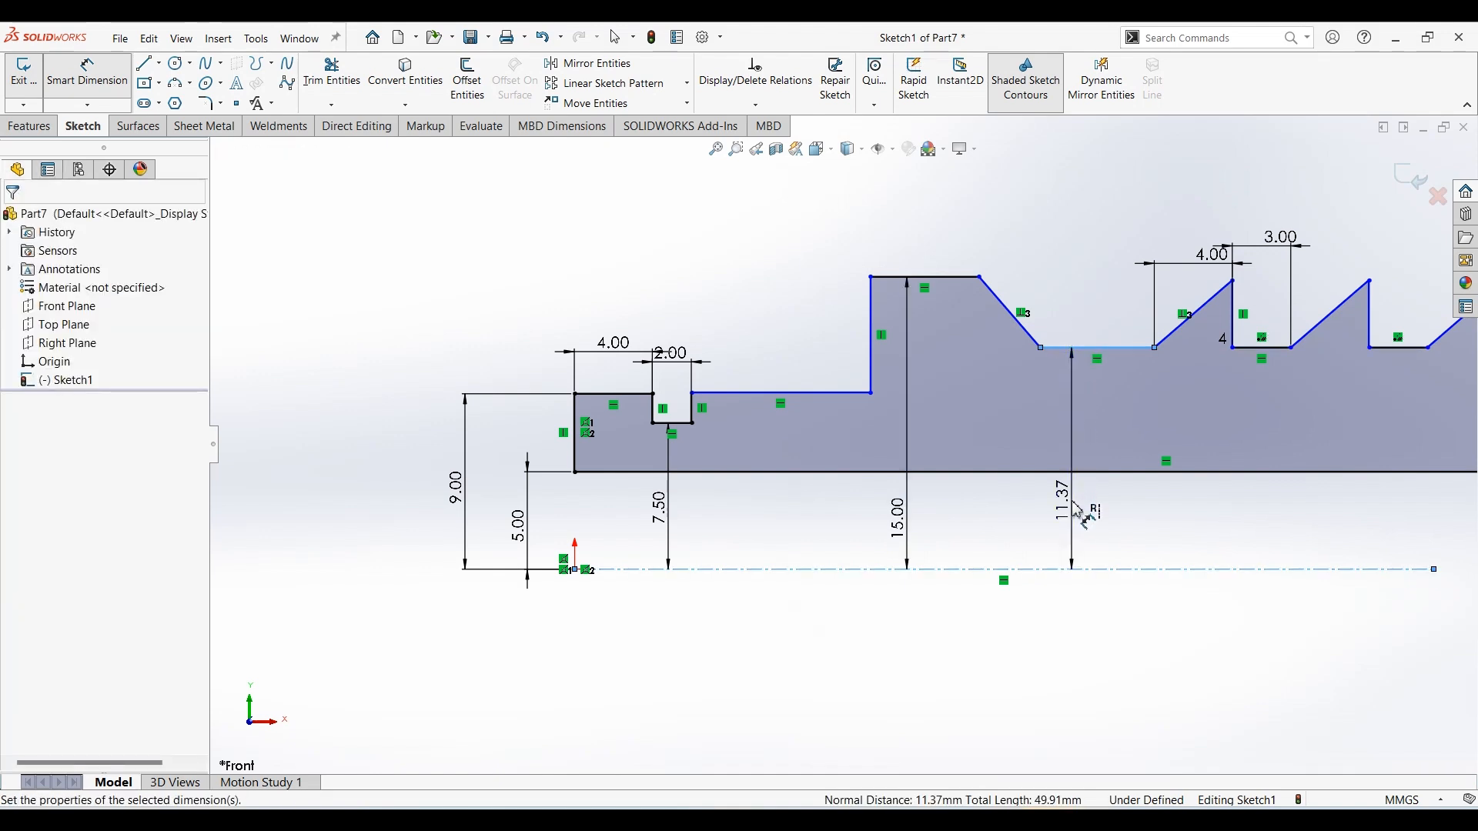
type("8")
key("Return")
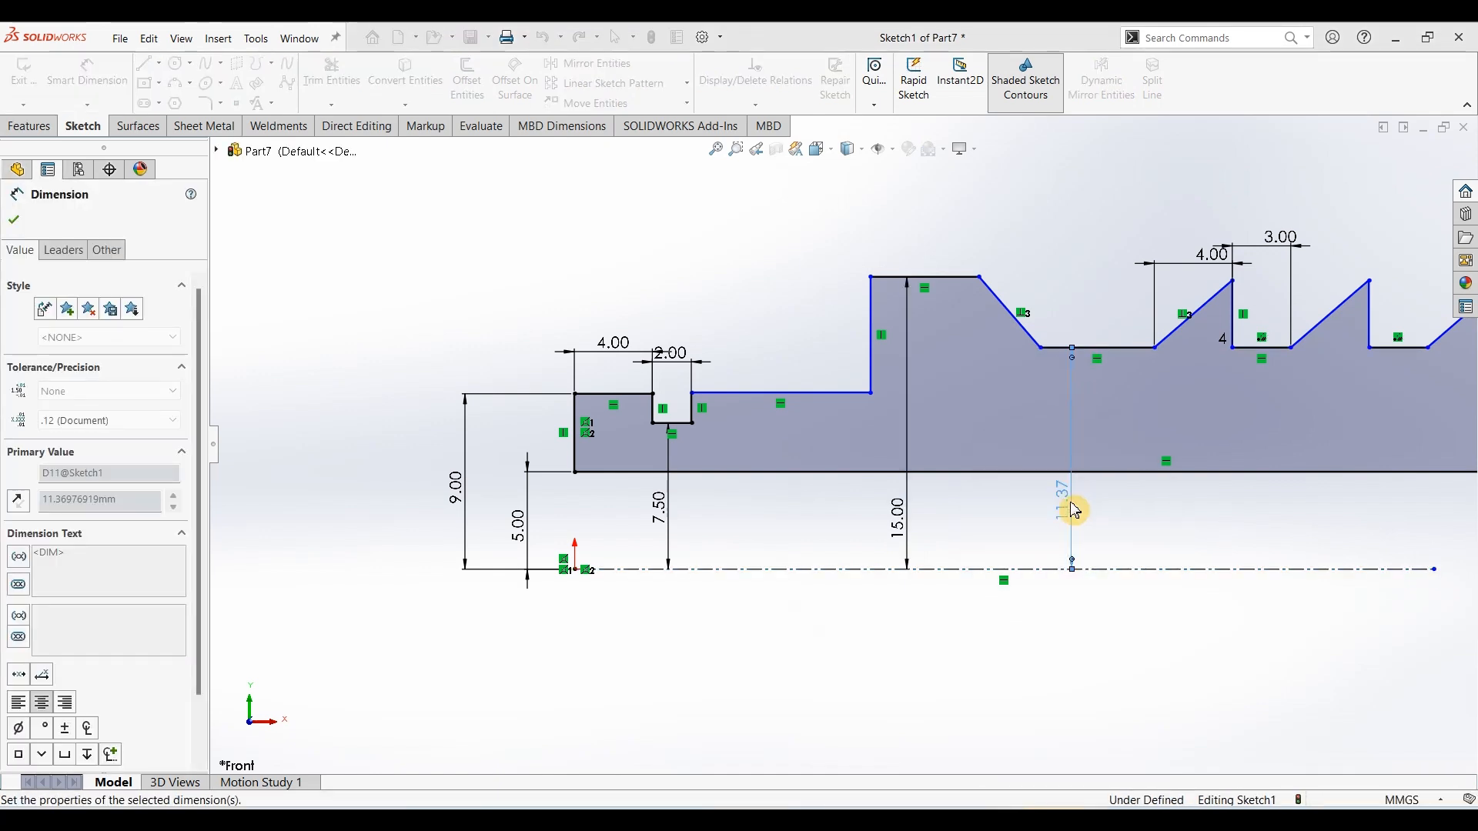
Dimension the raised collar's top edge as 8 mm long and the adjoining sloped edge's horizontal span as 6 mm
left_click(955, 278)
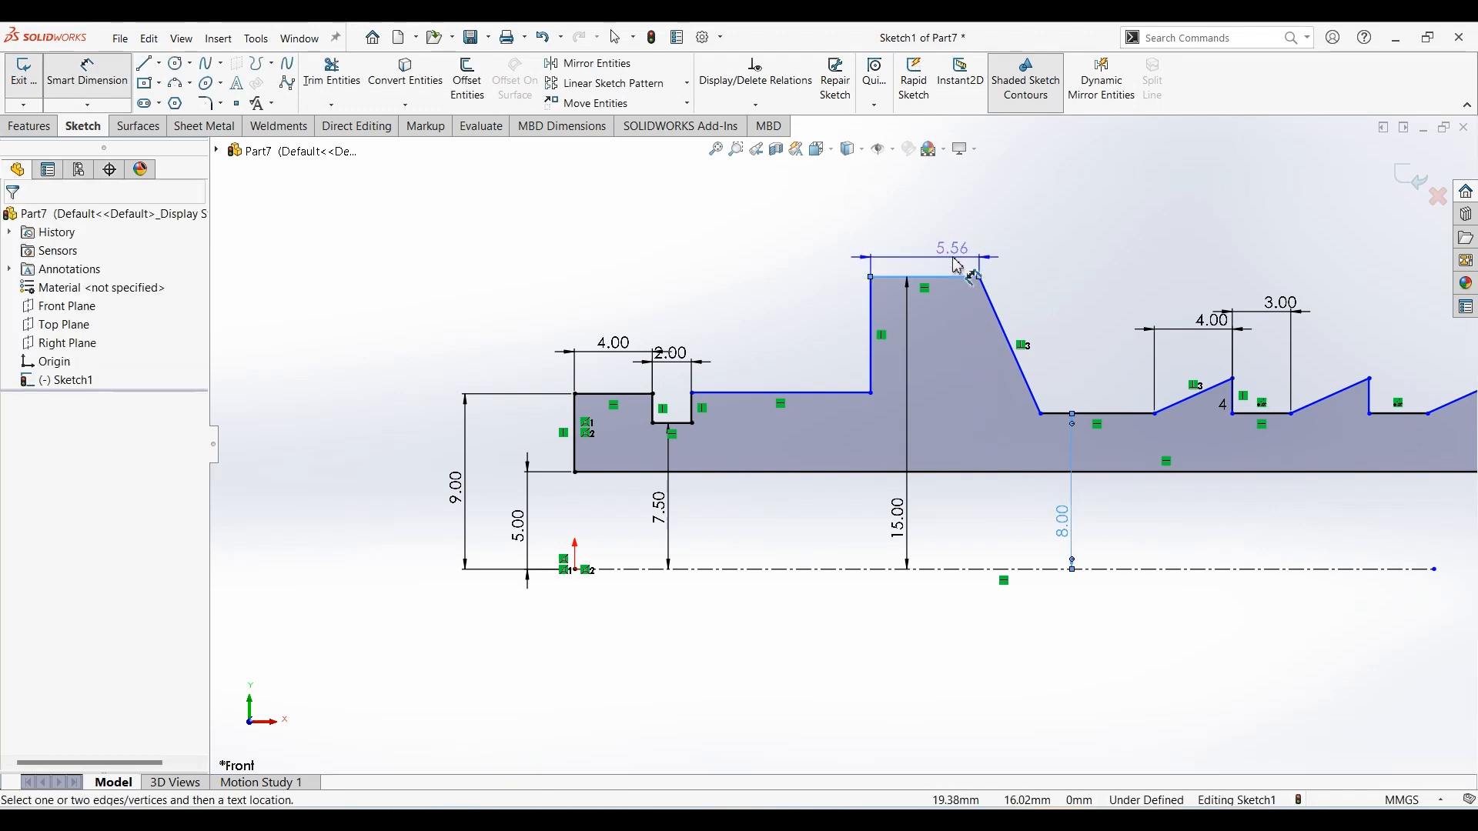
left_click(958, 265)
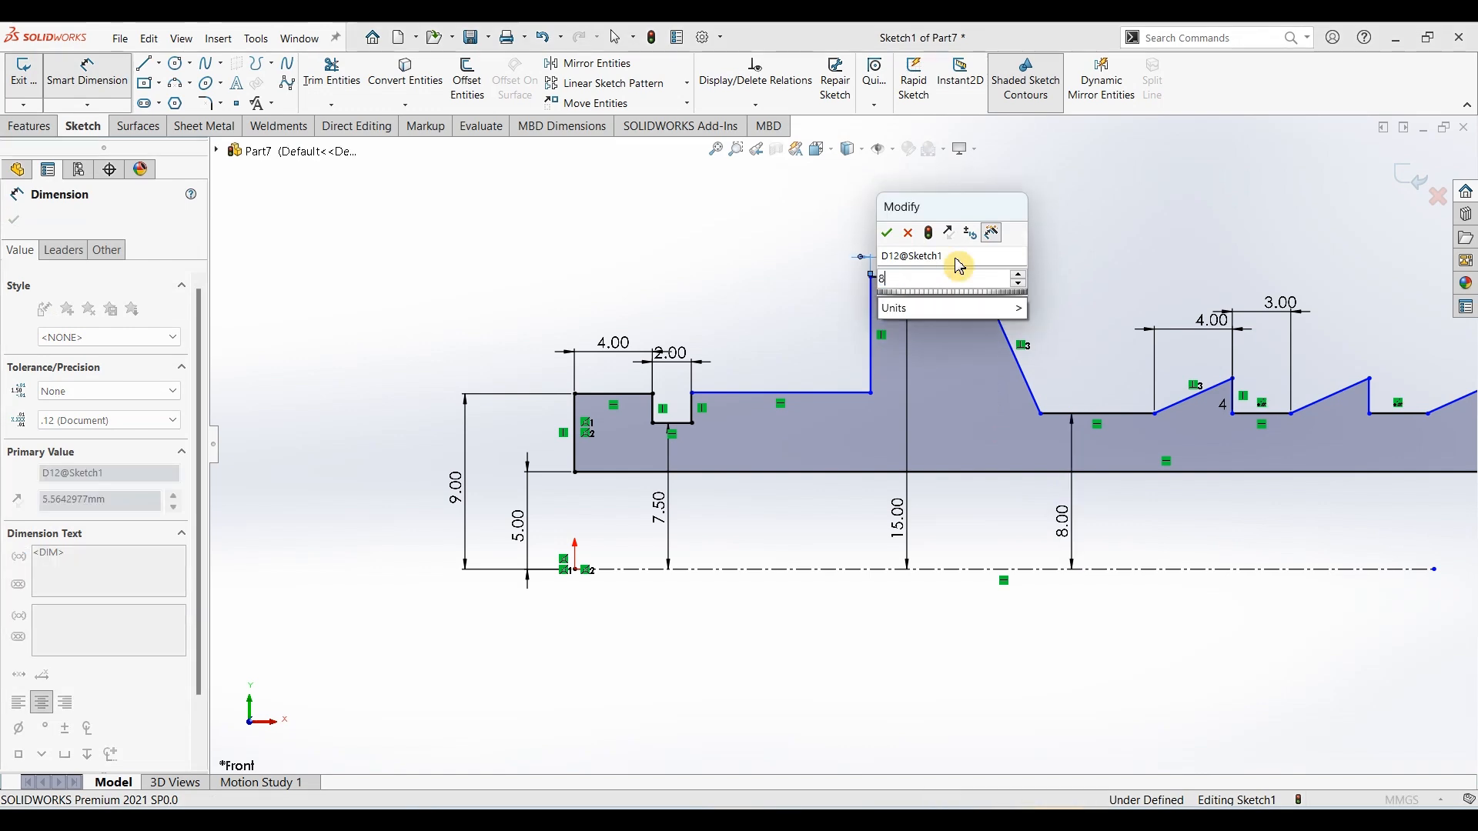
key("Return")
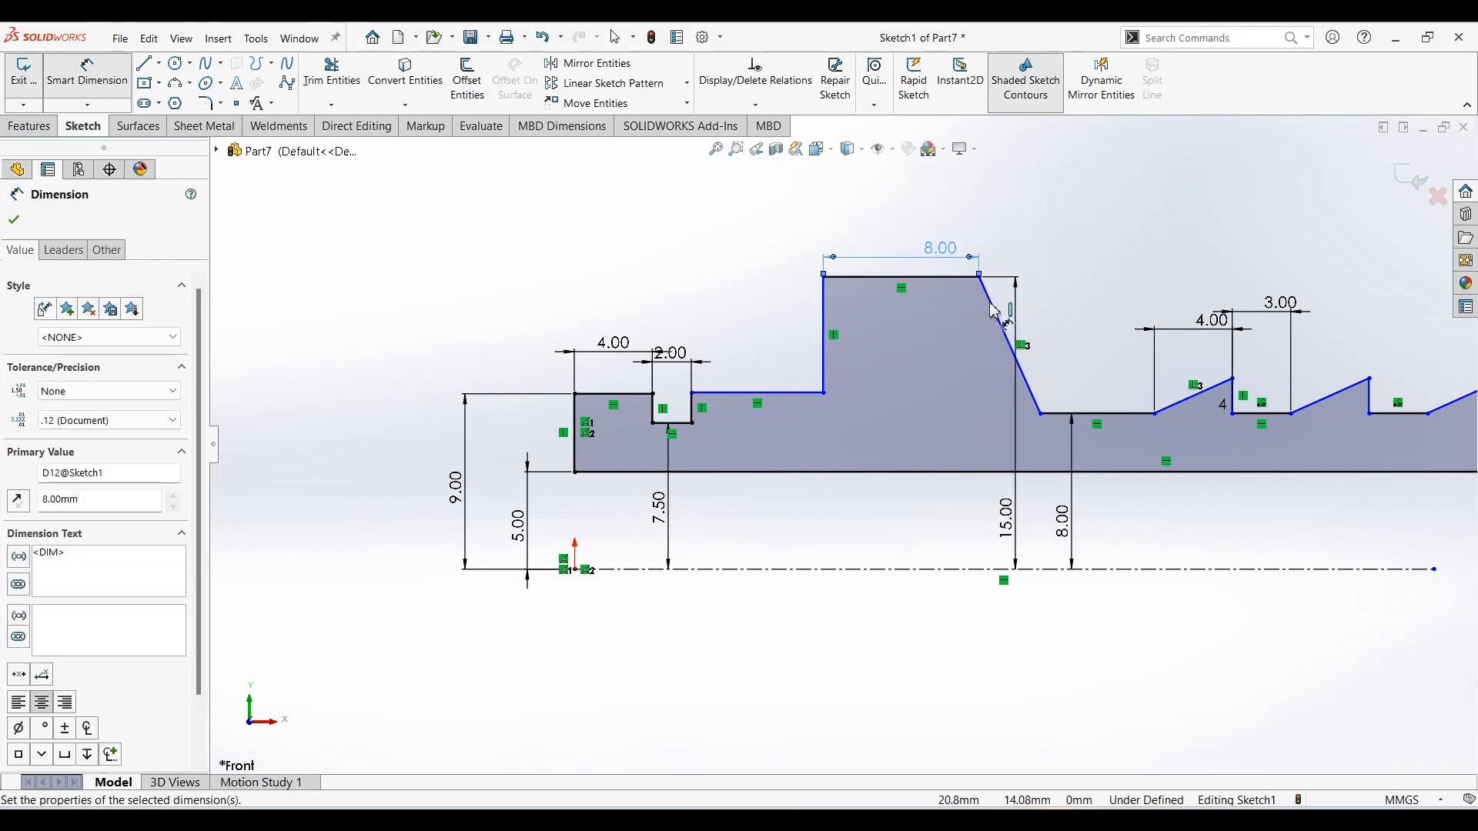
left_click(992, 310)
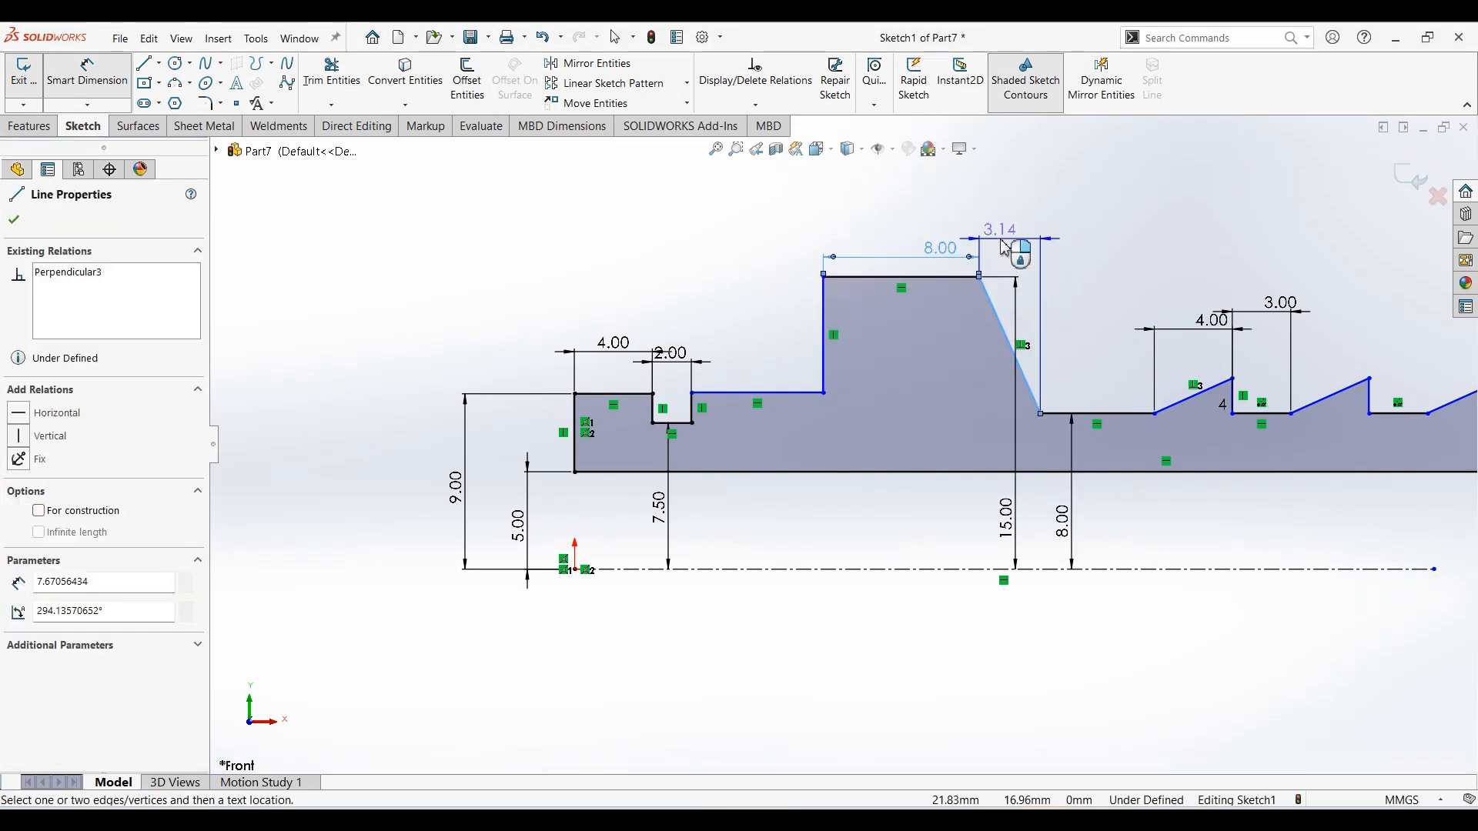
left_click(1004, 247)
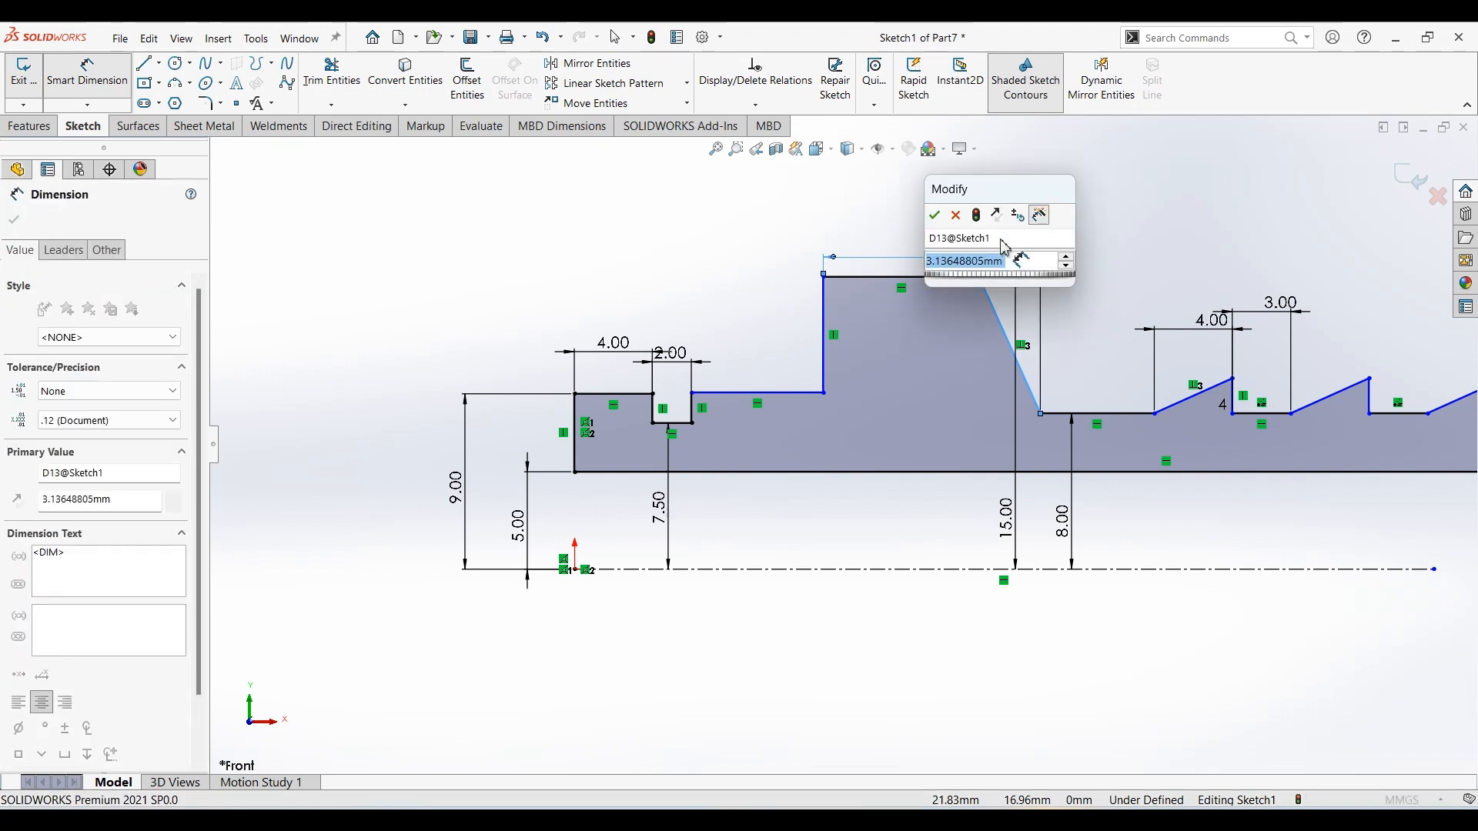
type("6")
key("Return")
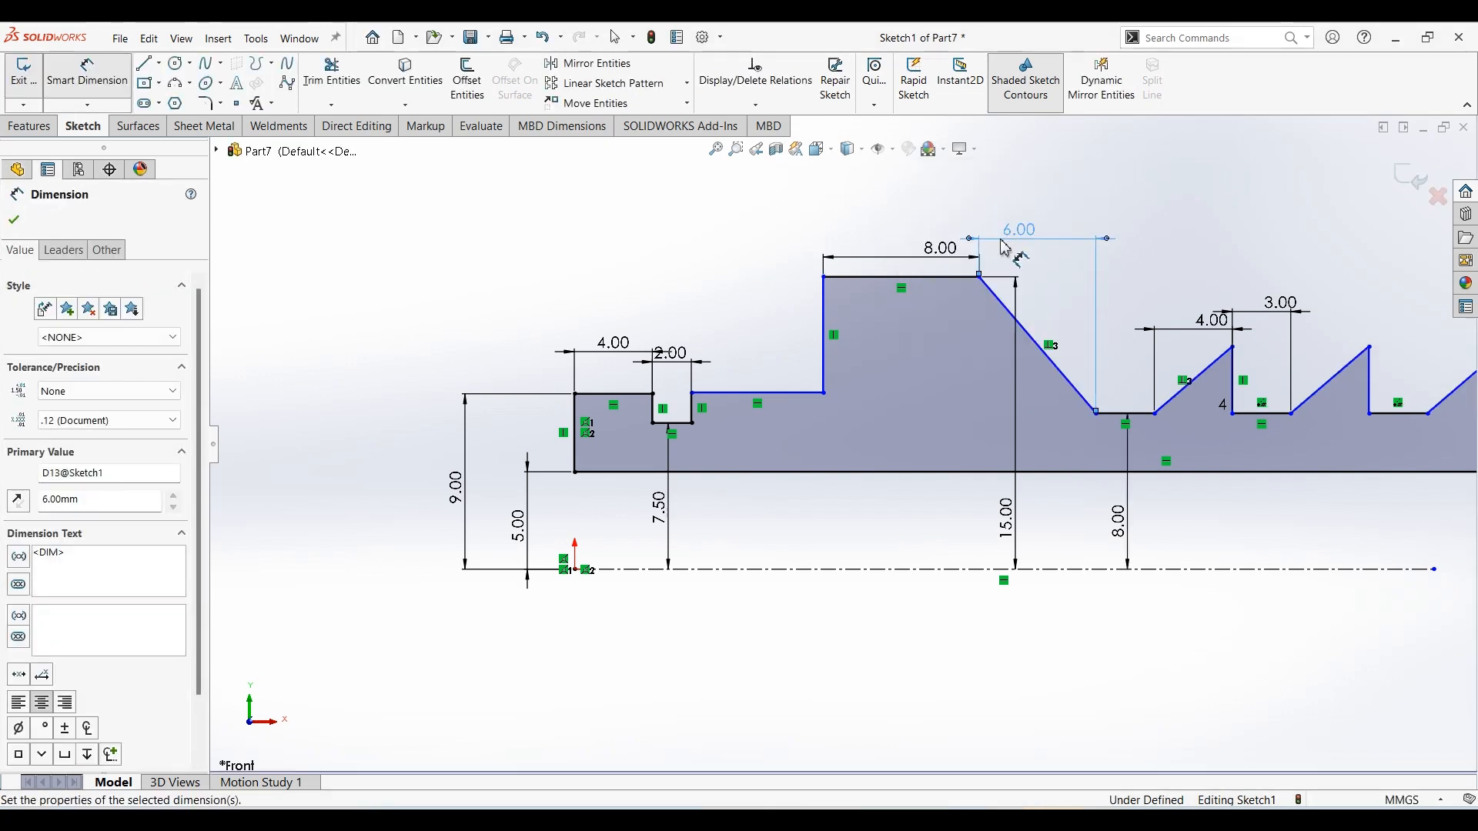
Dimension the flat line between the sloped edge and the first barb as 5 mm long
left_click(1124, 414)
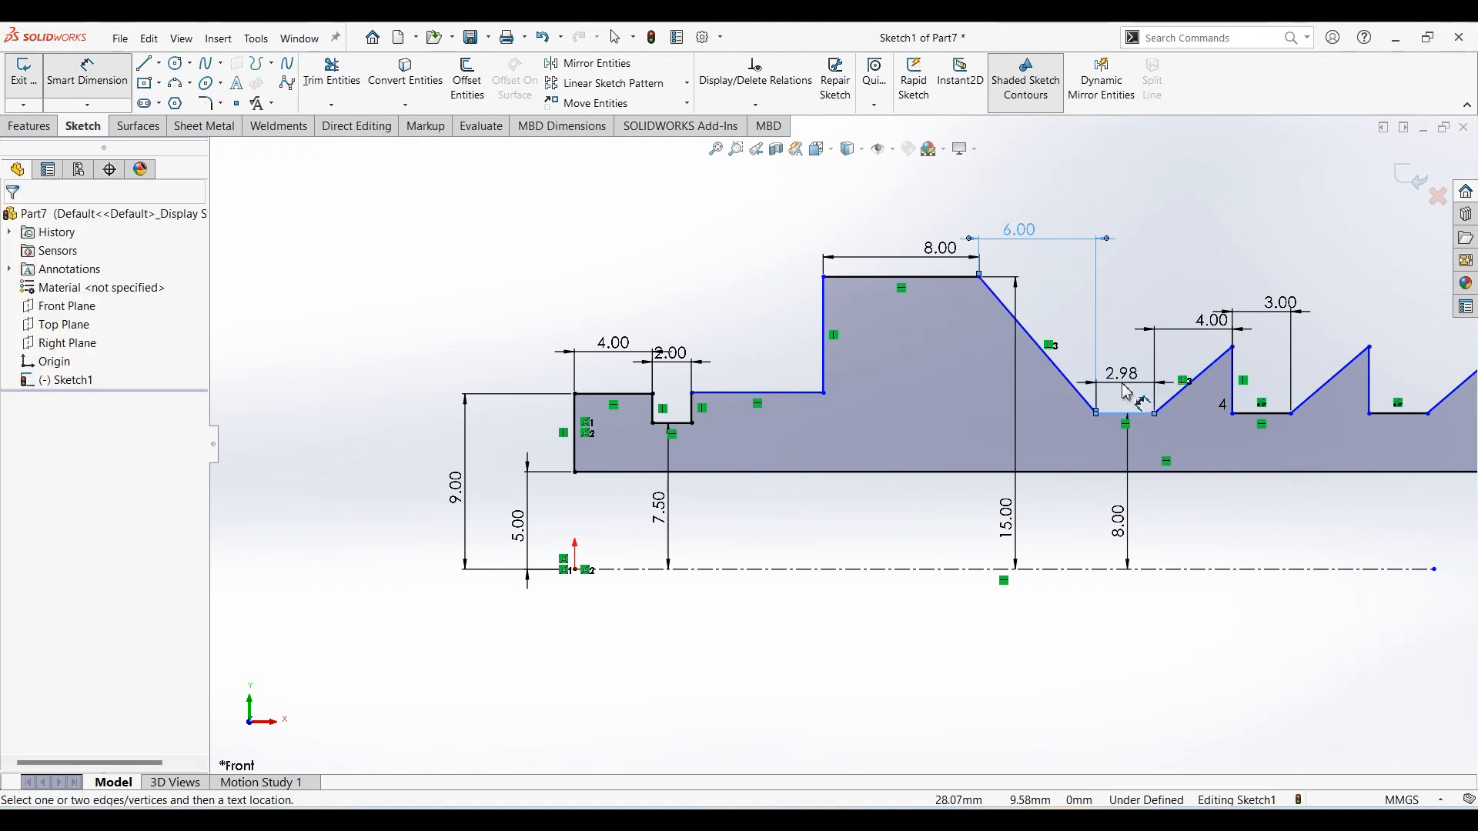
left_click(1125, 391)
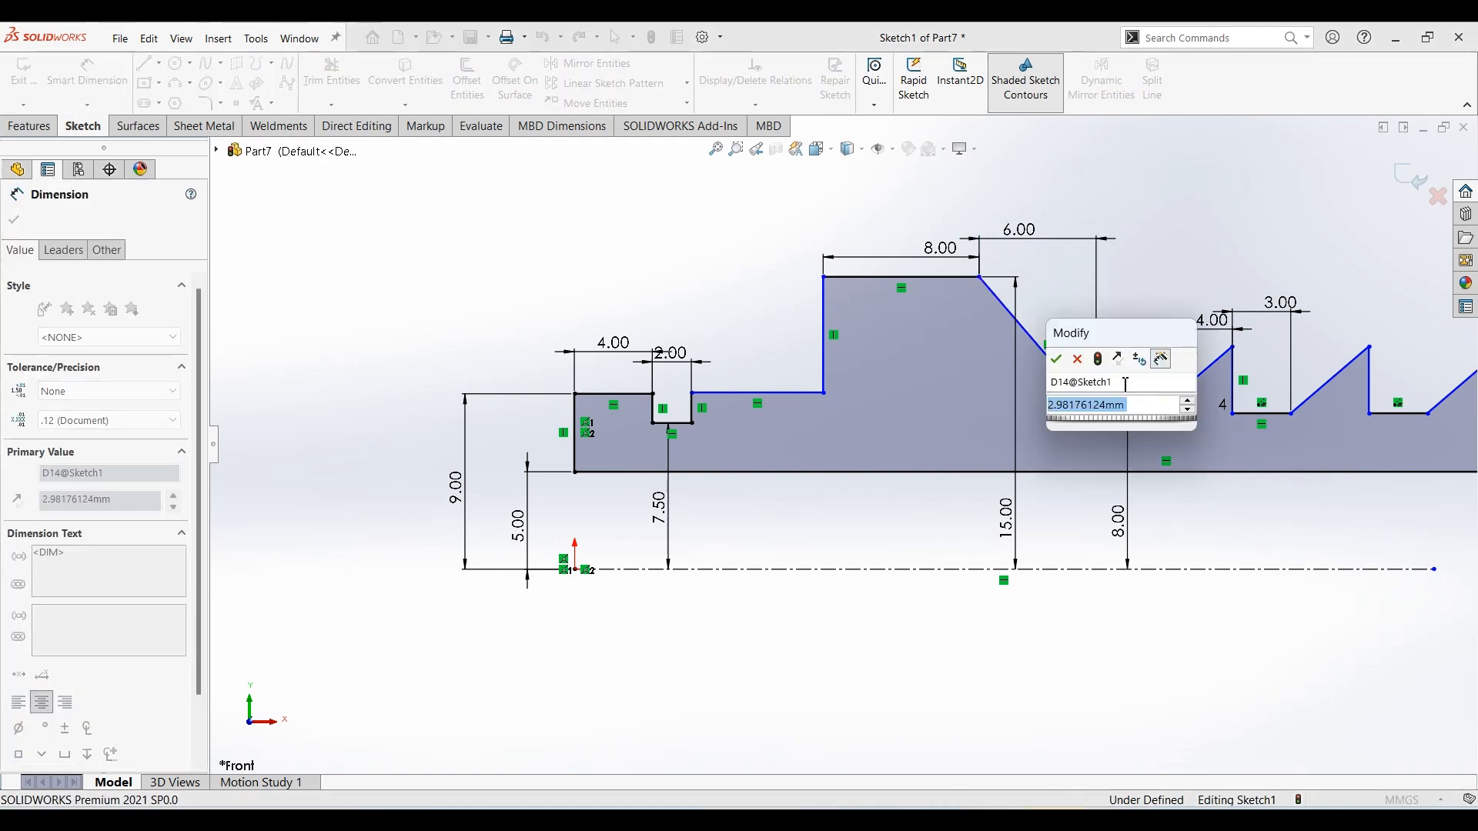
type("5")
key("Return")
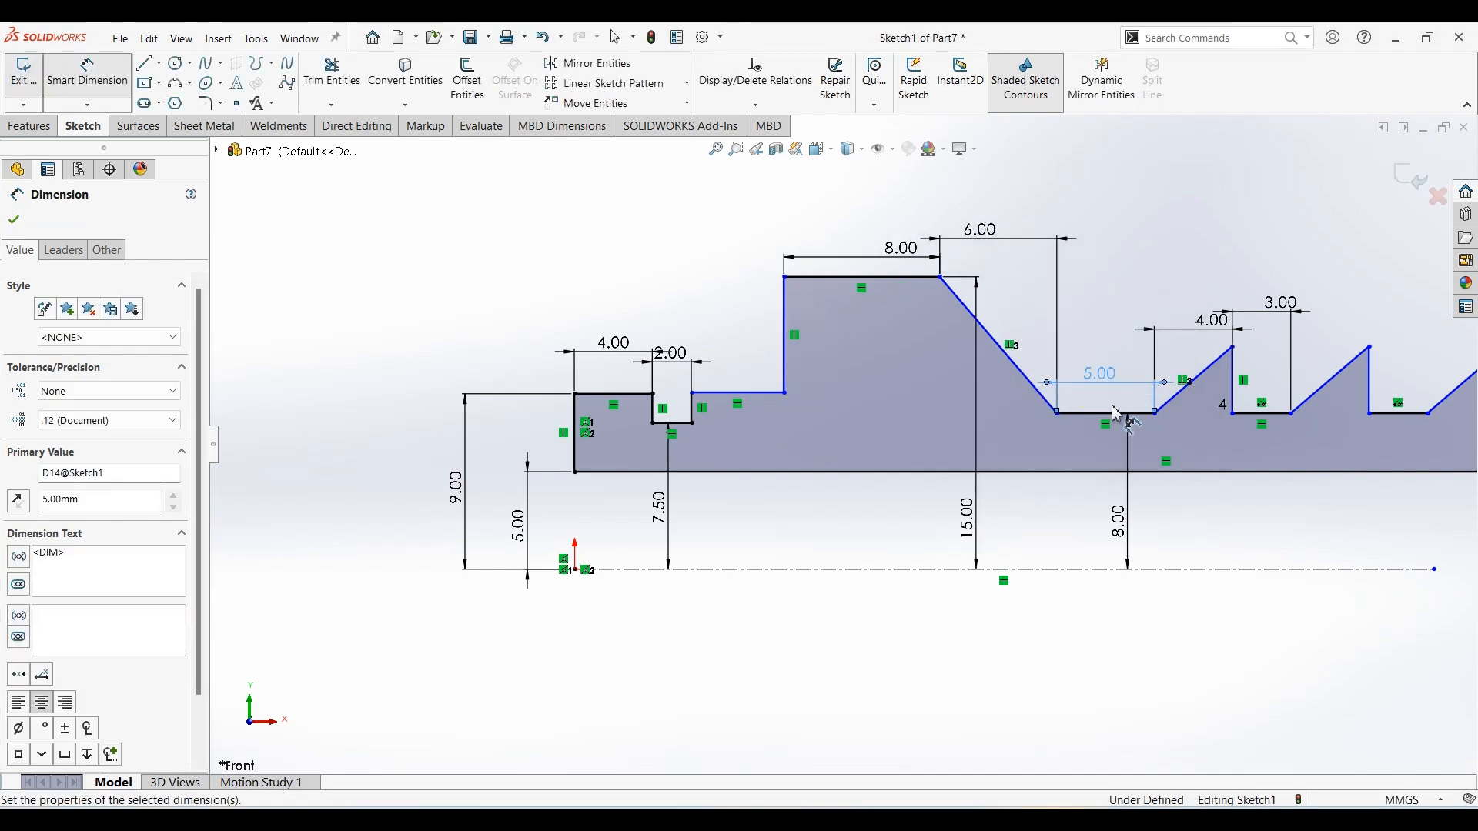
Dimension the overall length of the profile's long bore line as 74 mm
scroll(1105, 423, "up", 3)
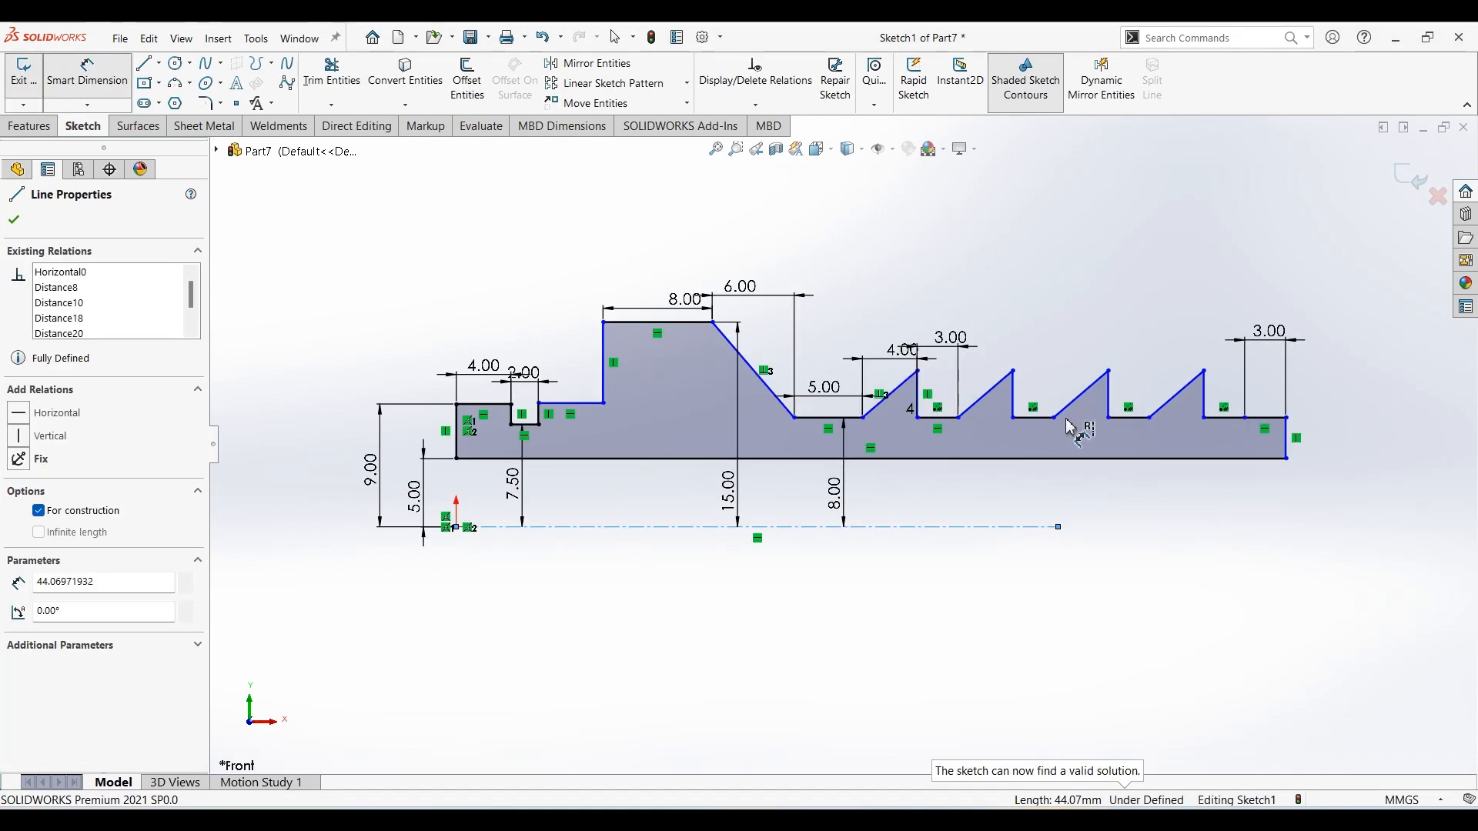
left_click(997, 459)
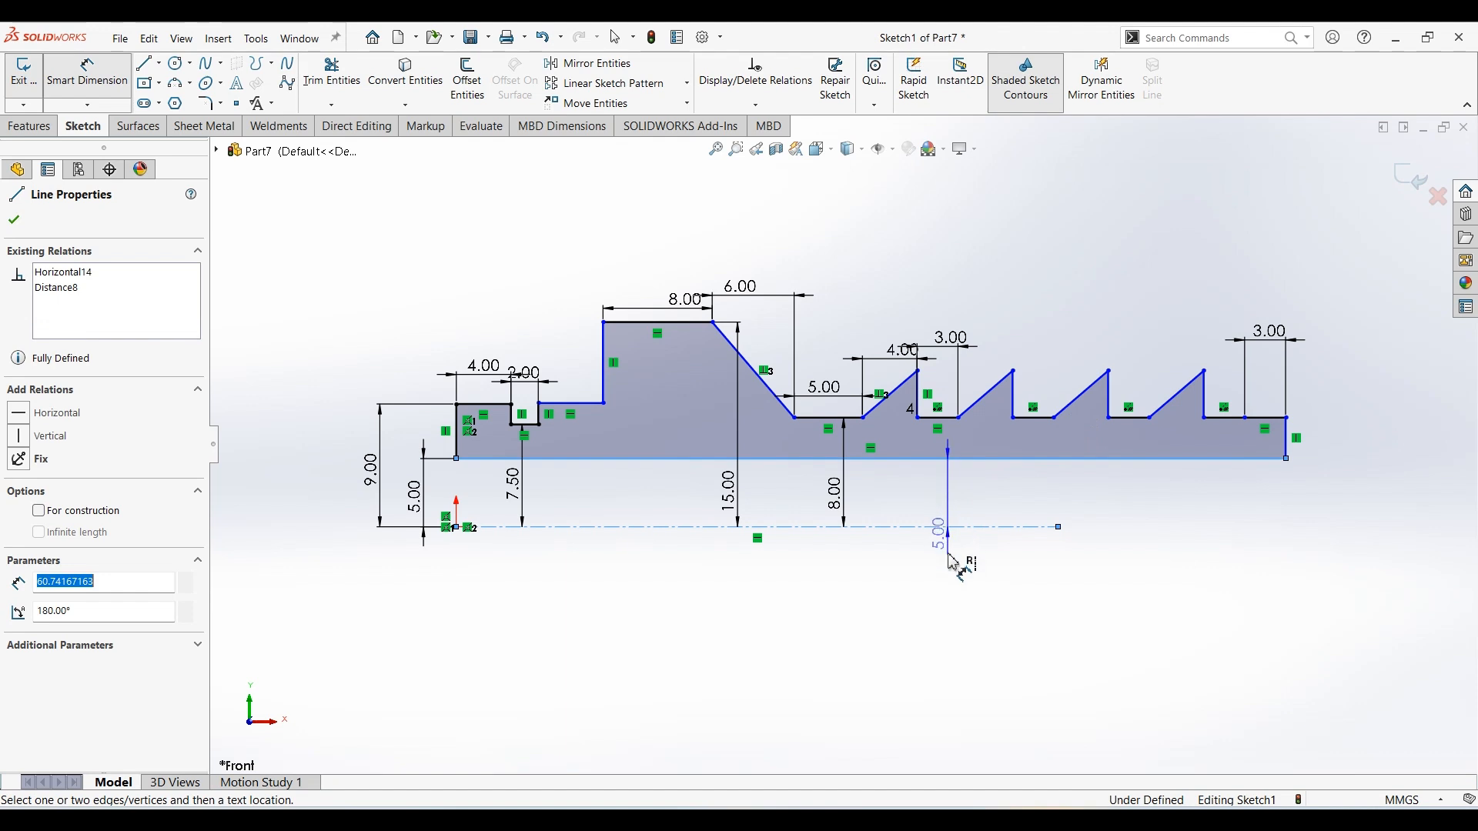
key("Escape")
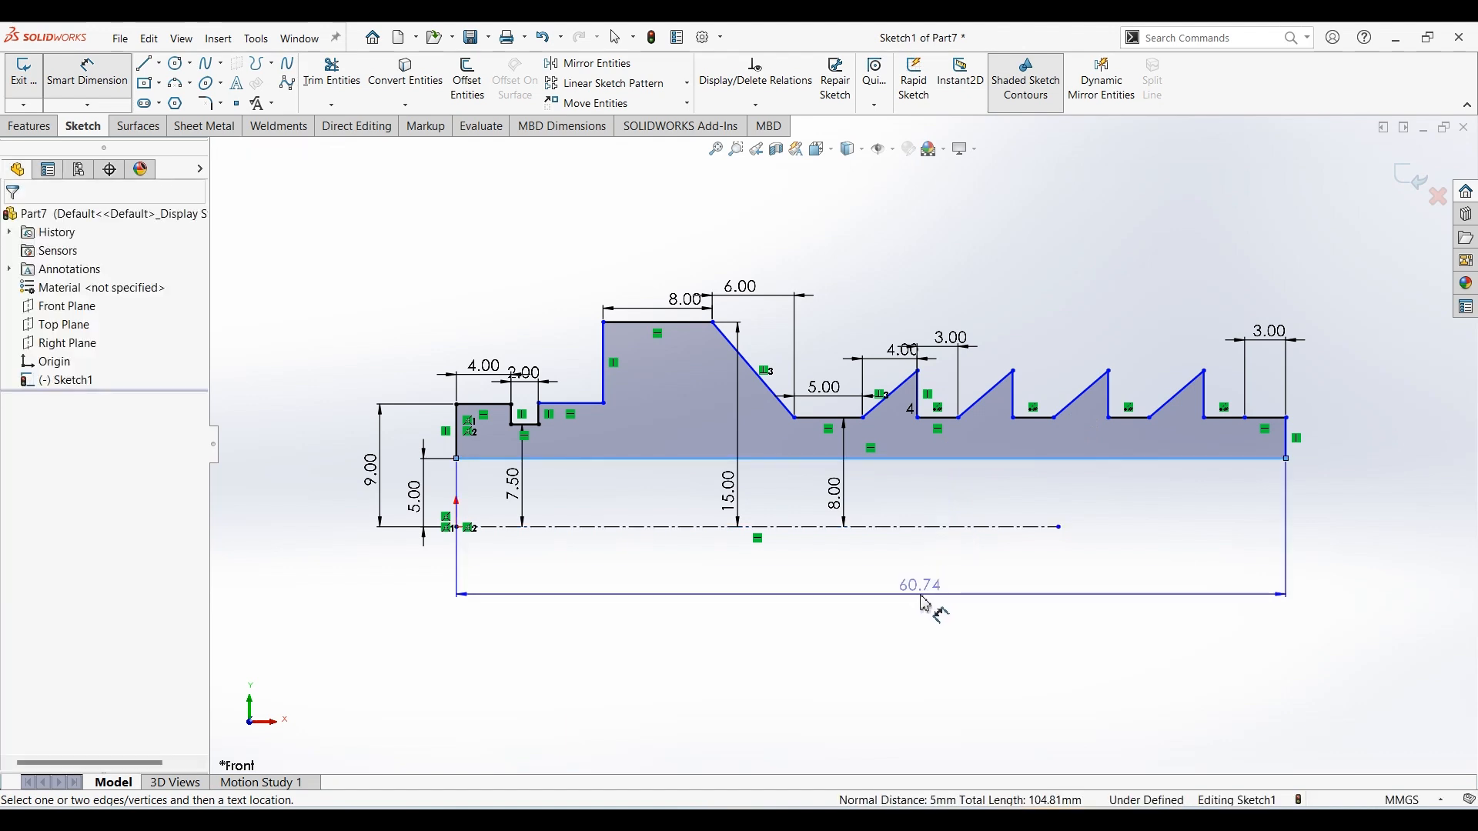
left_click(921, 596)
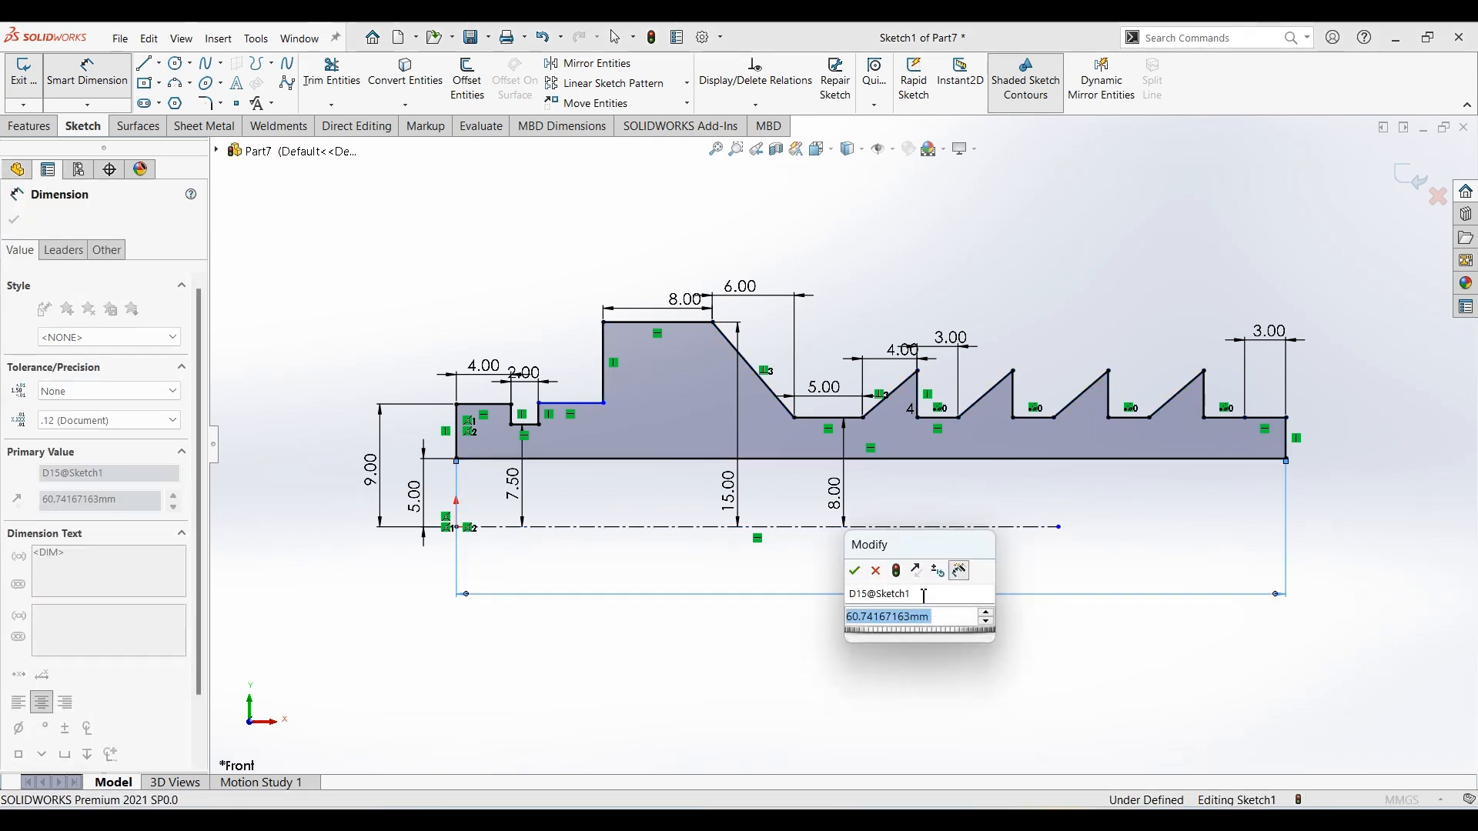
type("74")
key("Return")
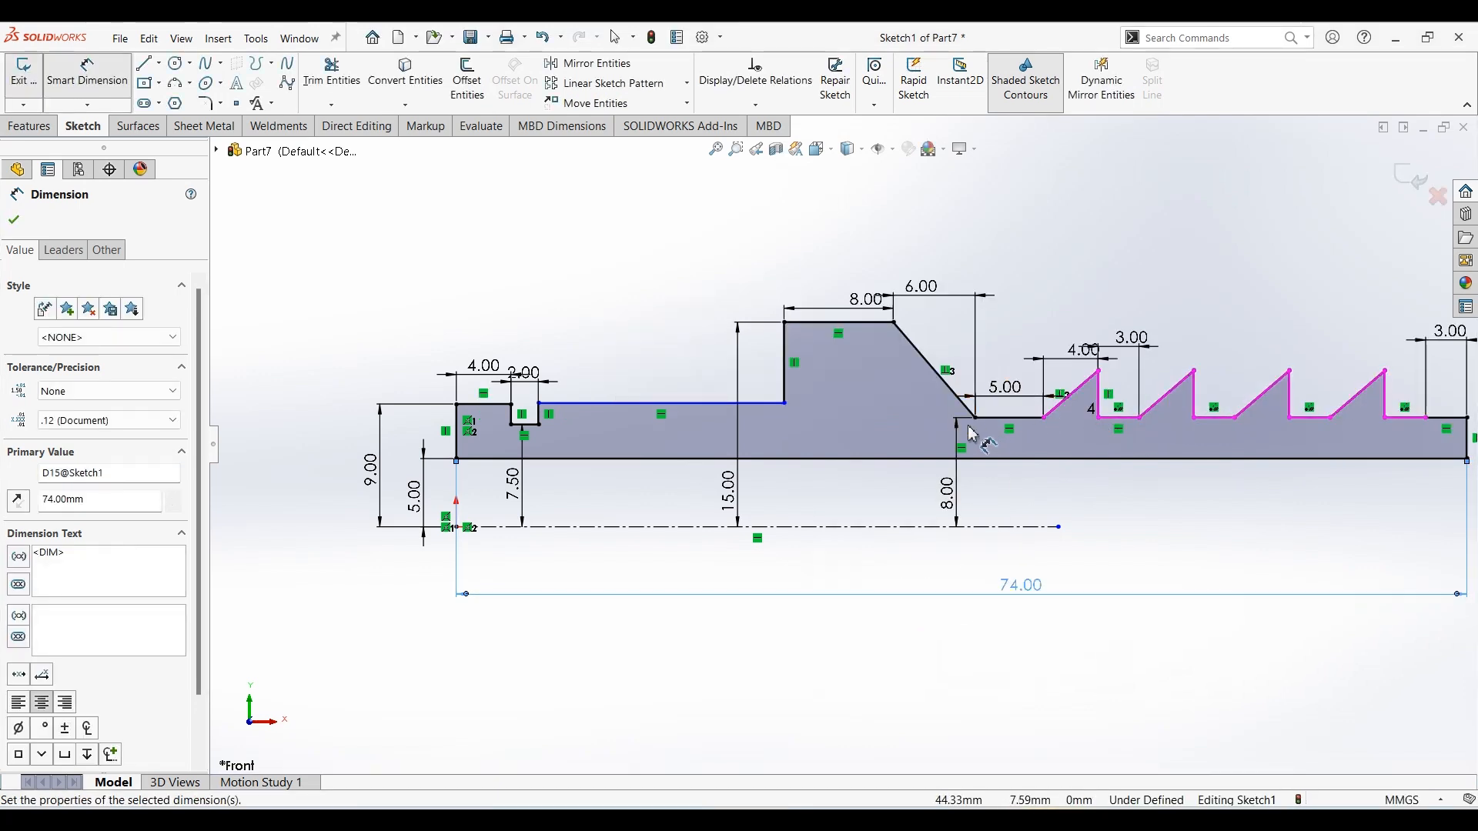
scroll(897, 450, "up", 1)
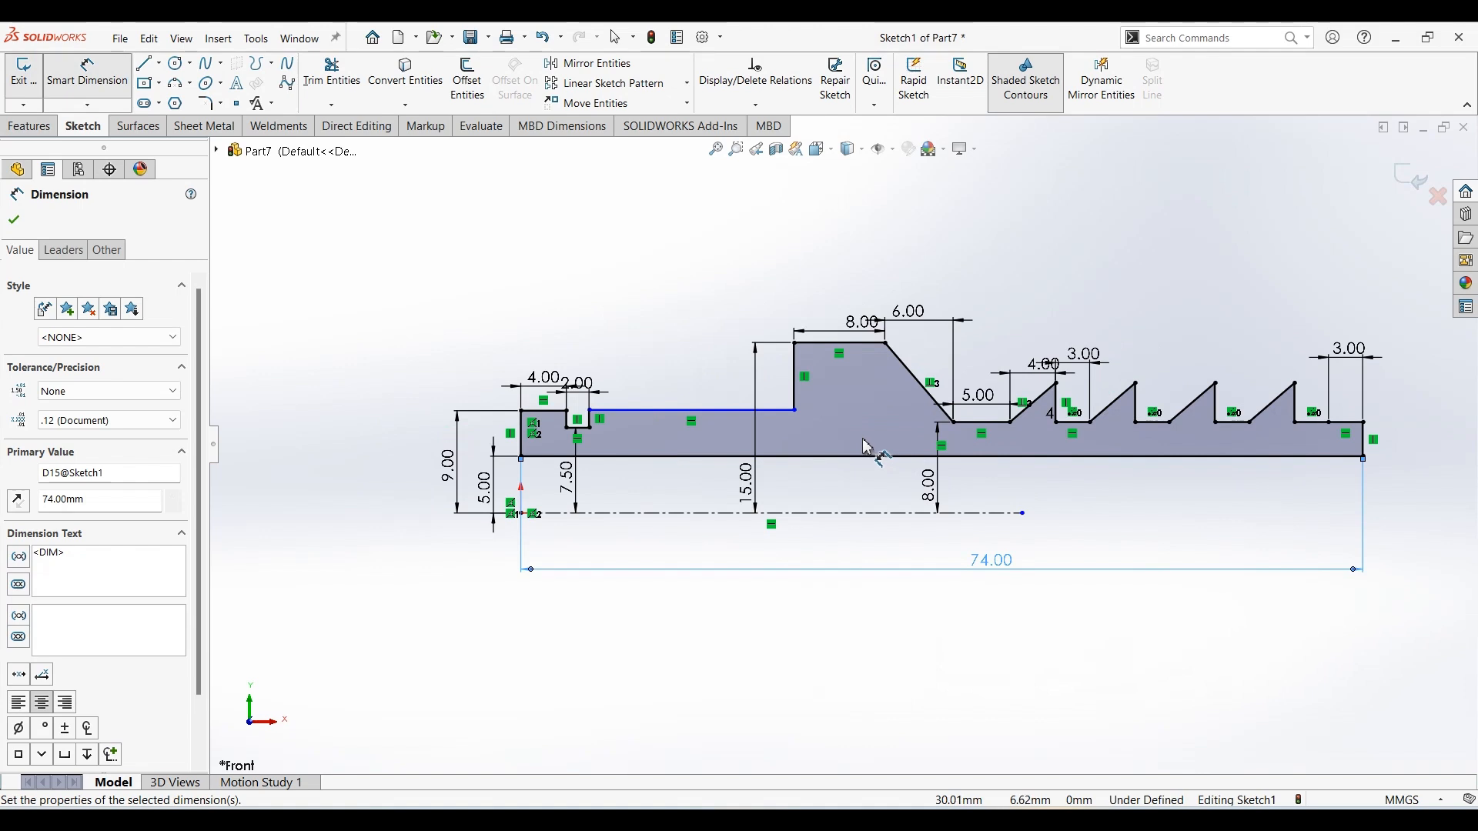
key("Escape")
Add a Horizontal relation between the two upper corner points of the small groove
key("f")
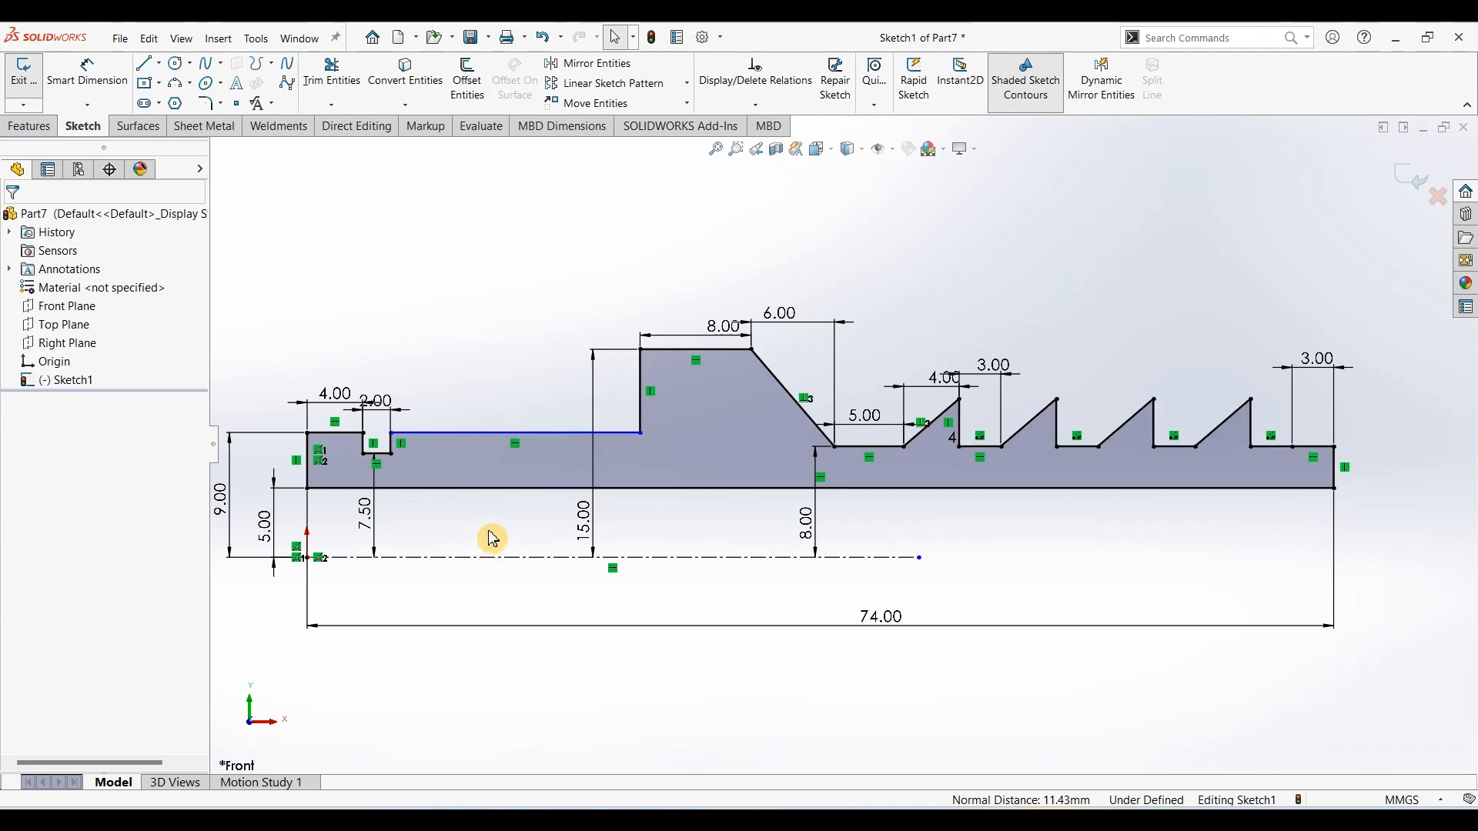
left_click(548, 434)
left_click(391, 433)
left_click(364, 433, "ctrl")
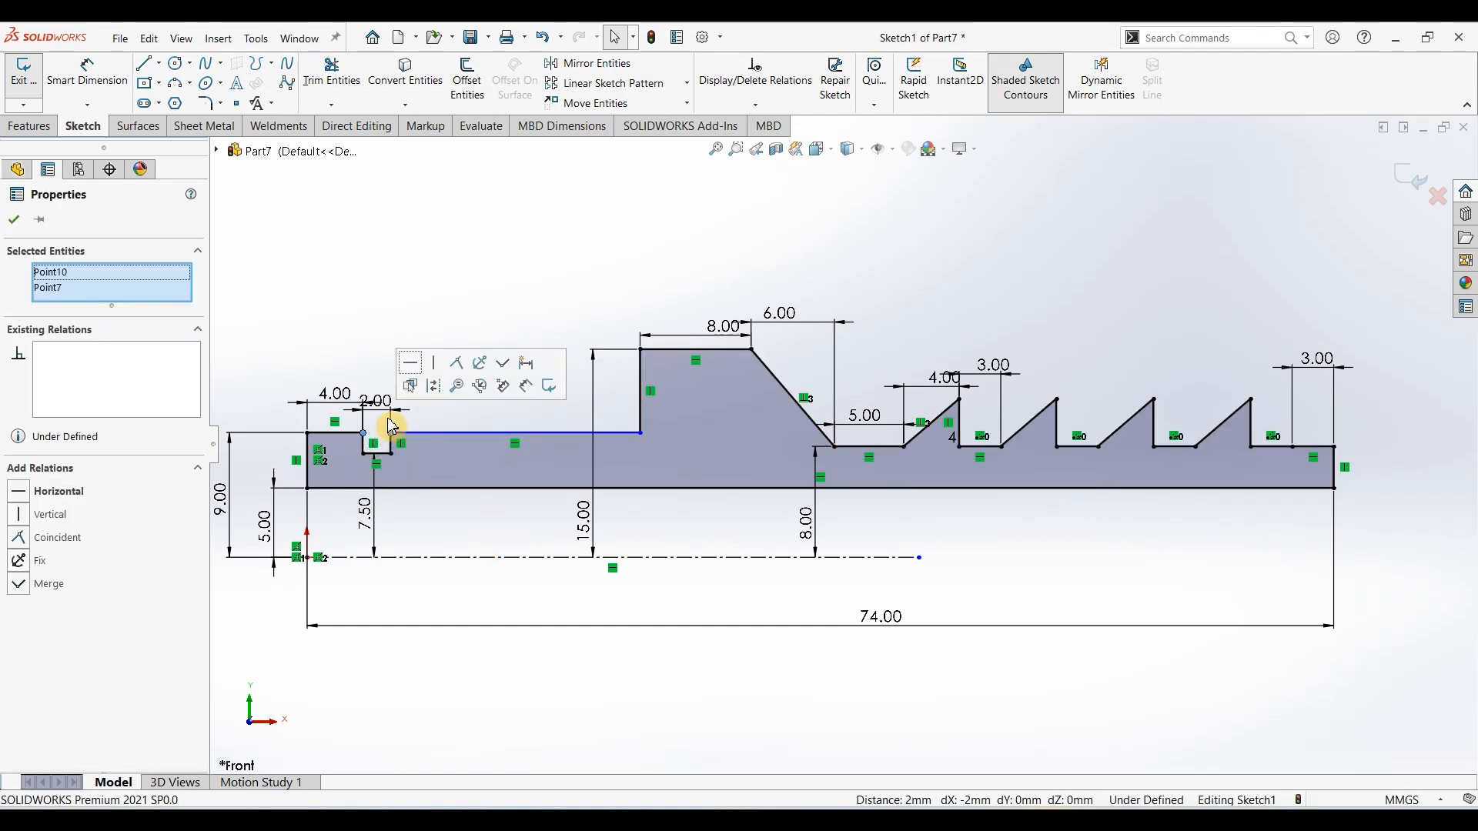
left_click(410, 363)
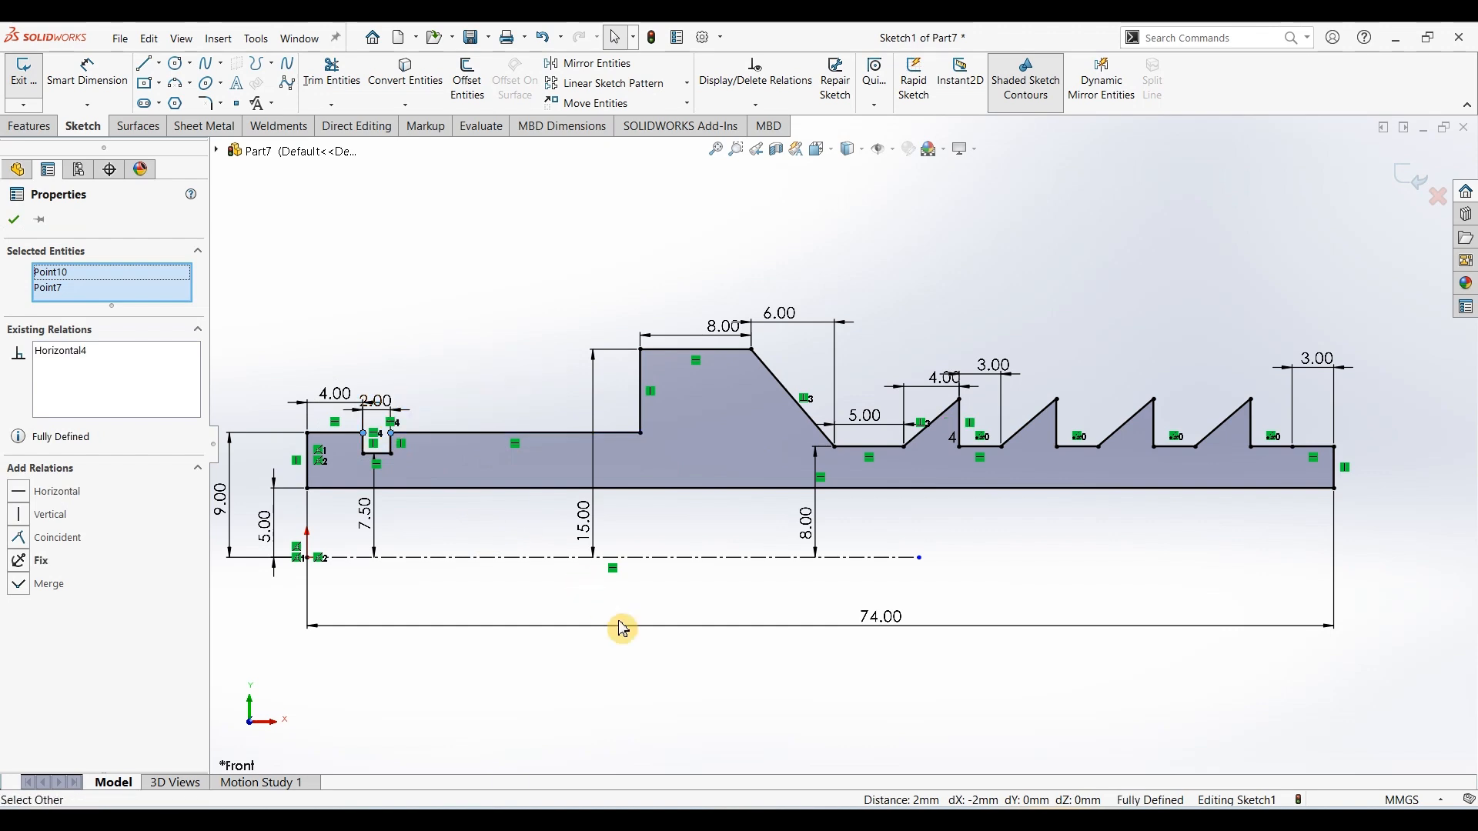
left_click(670, 679)
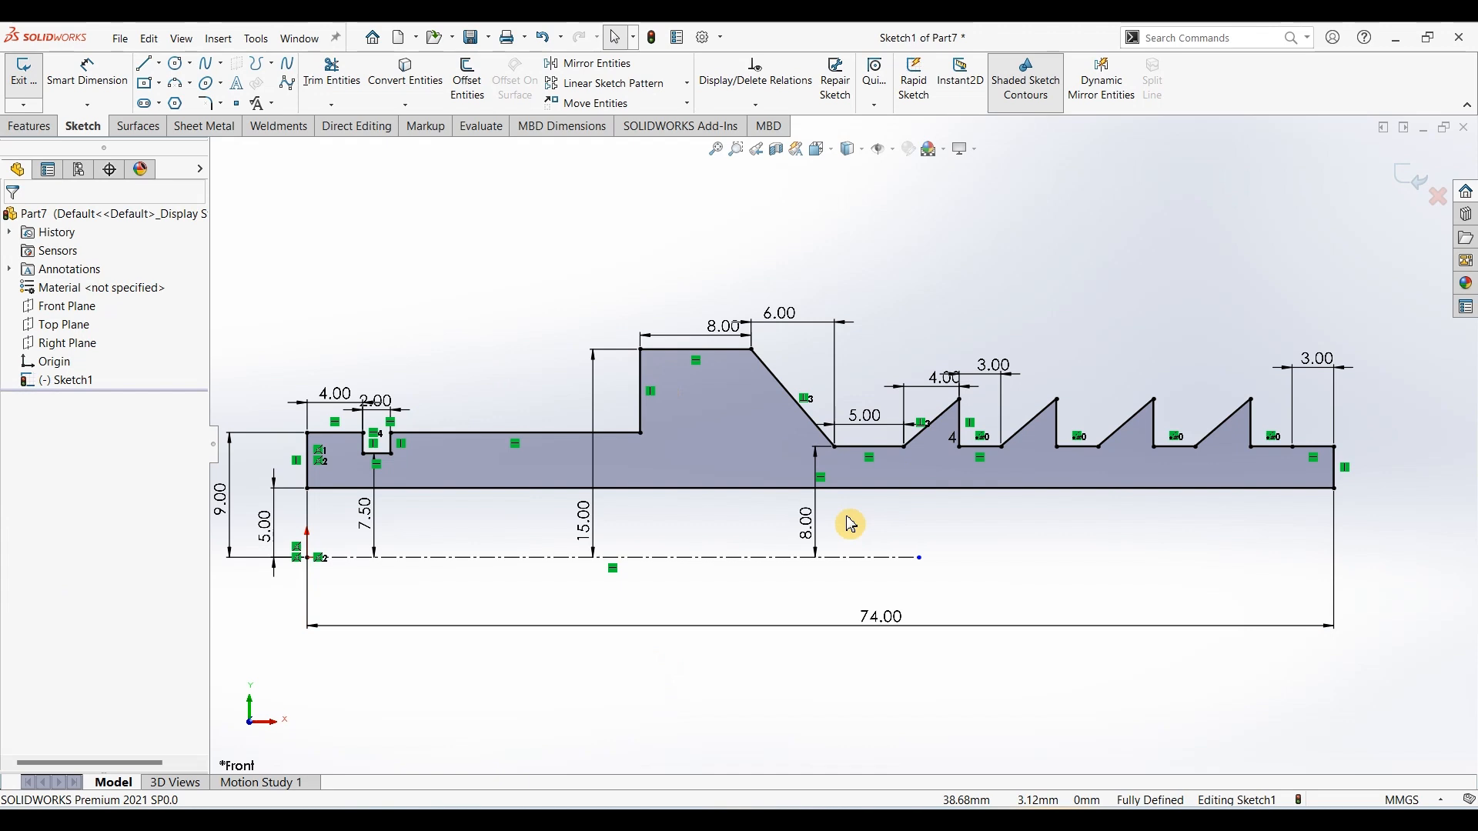
Delete the Perpendicular relation between the first barb's sloped line and the collar's sloped edge
scroll(917, 467, "down", 5)
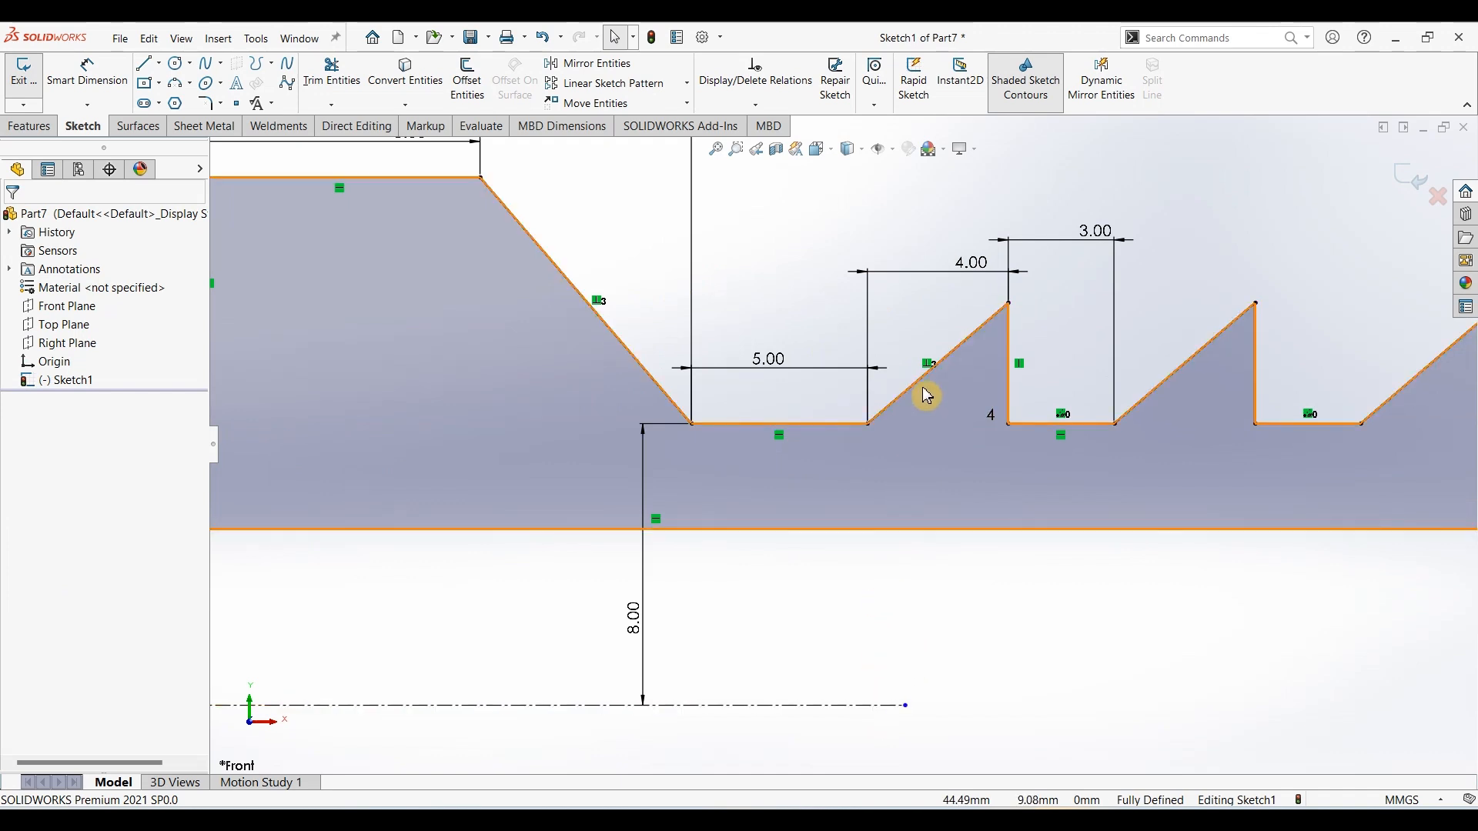
left_click(929, 366)
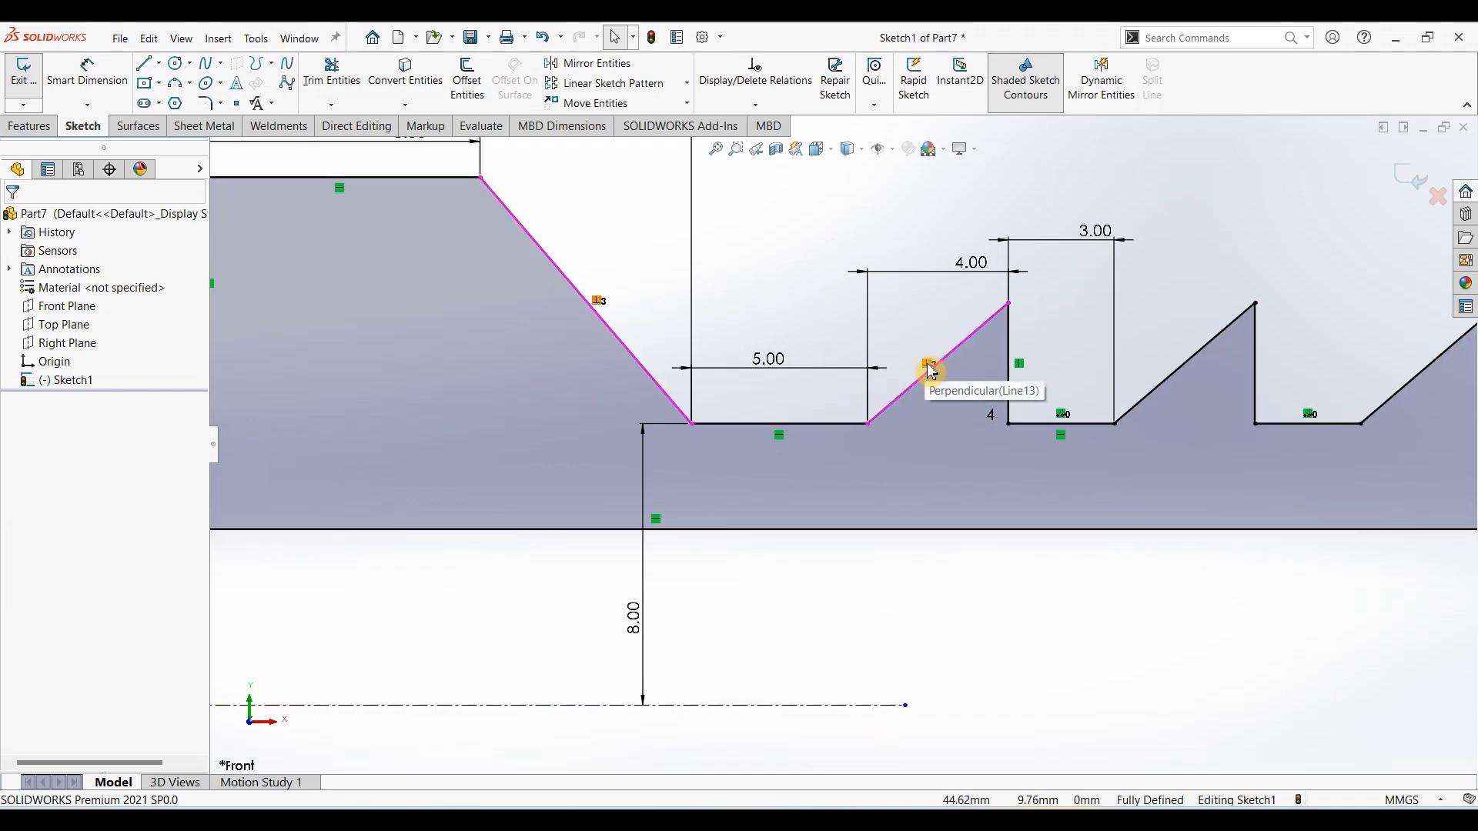
left_click(927, 364)
key("Delete")
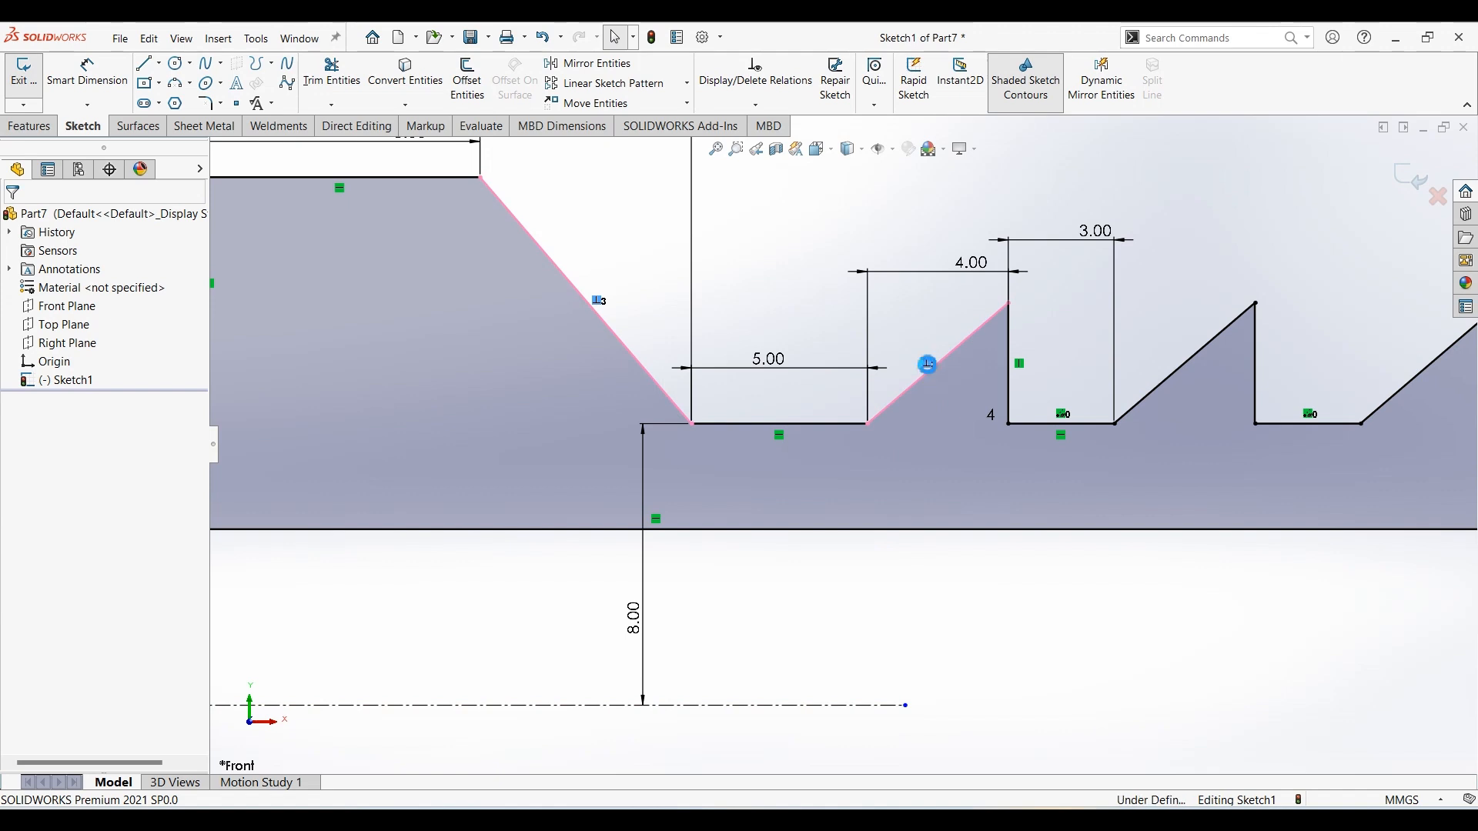
Dimension the first barb's tip at 10 mm from the centerline
left_click(87, 70)
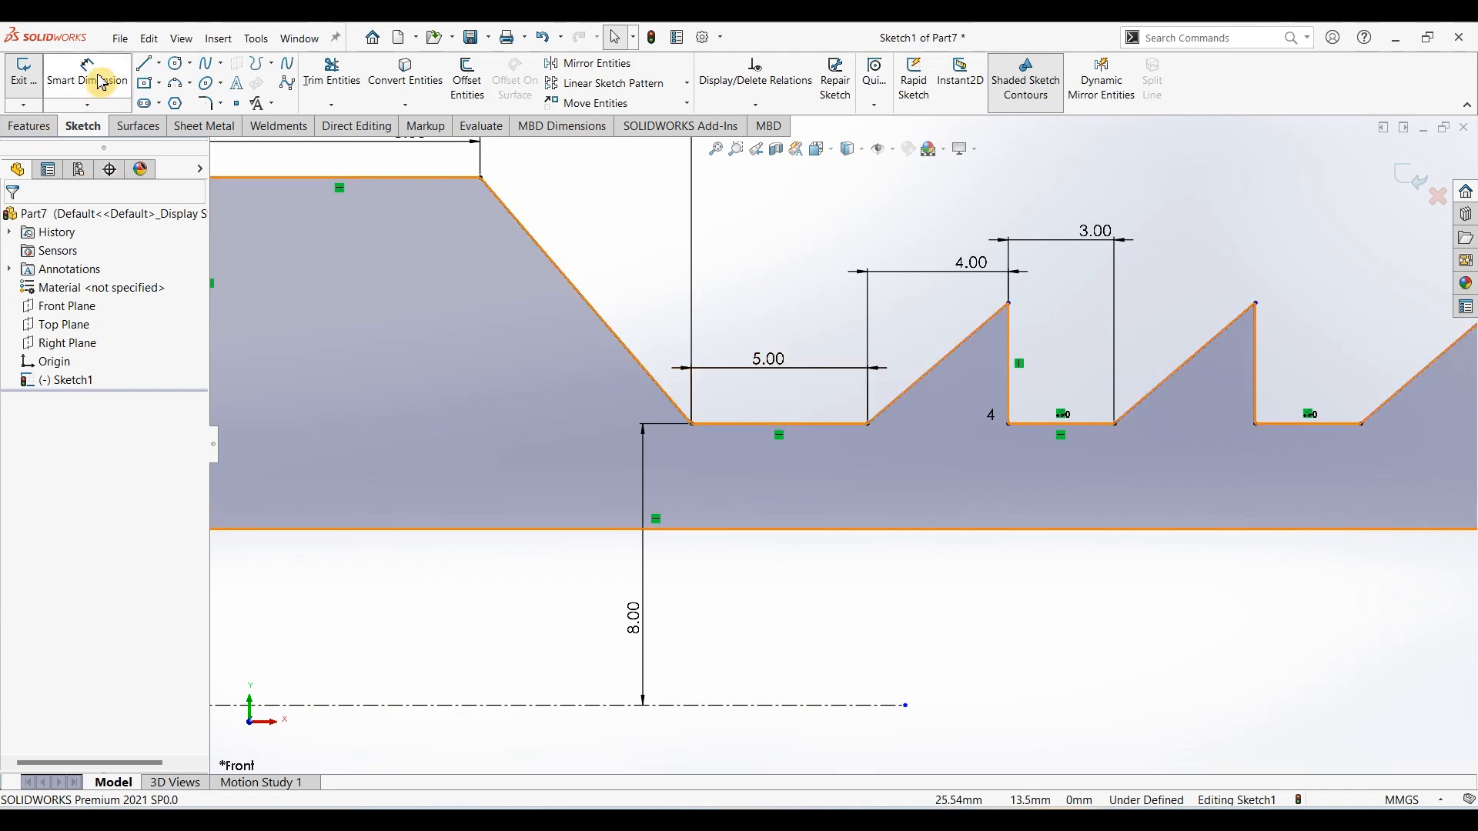
left_click(1009, 305)
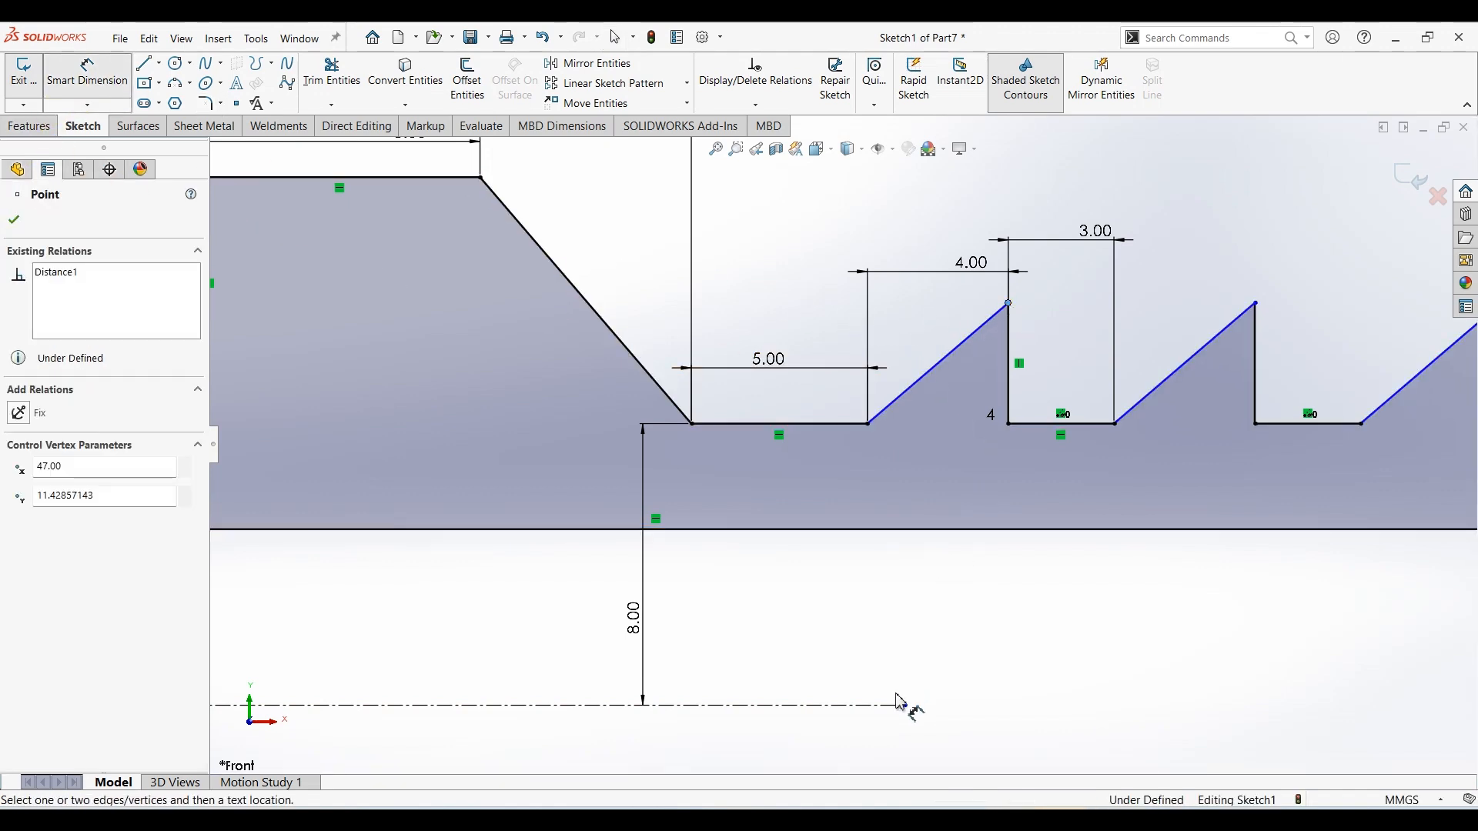
left_click(885, 706)
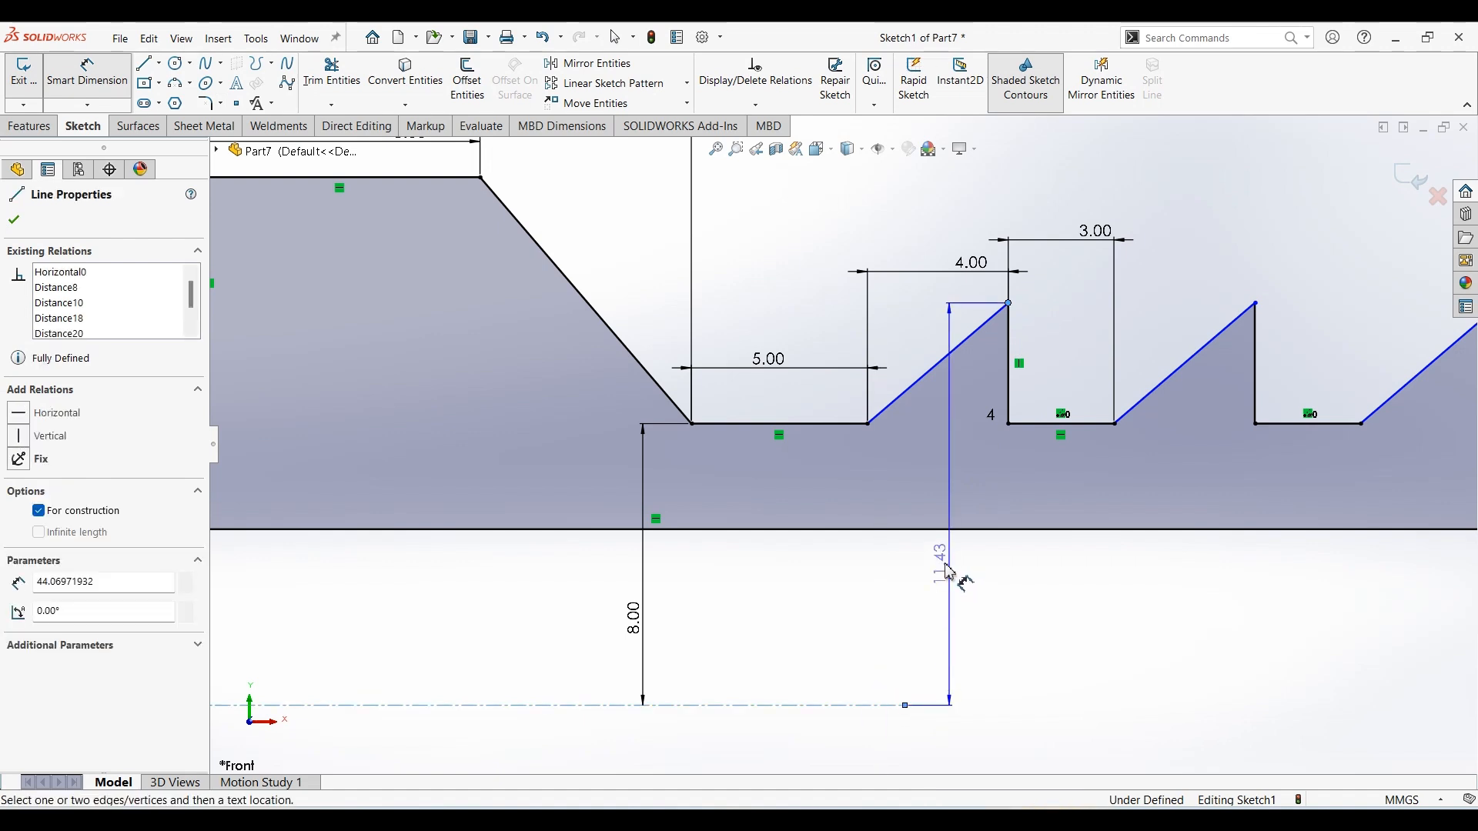
left_click(958, 594)
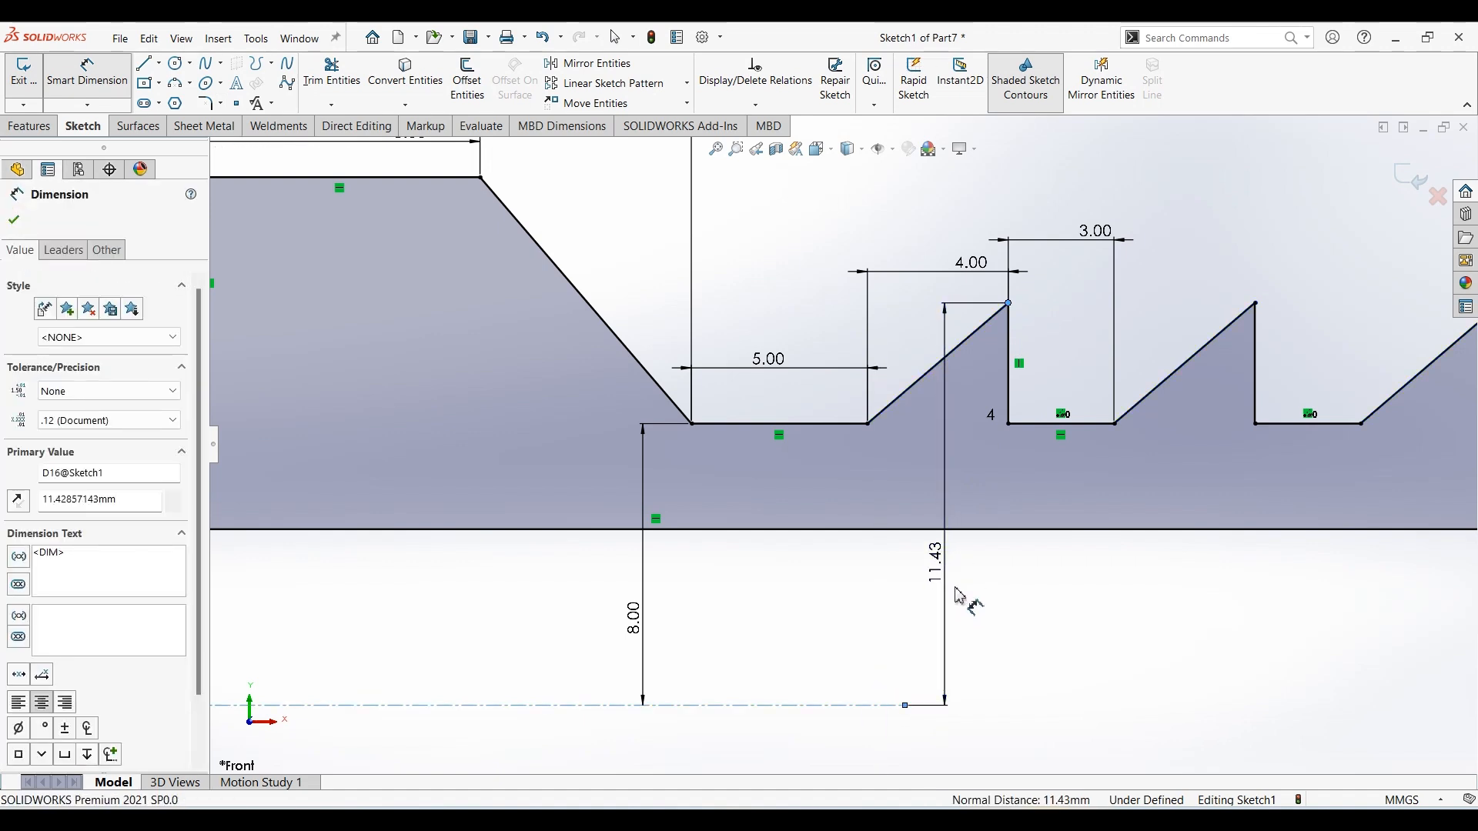
type("10")
key("Escape")
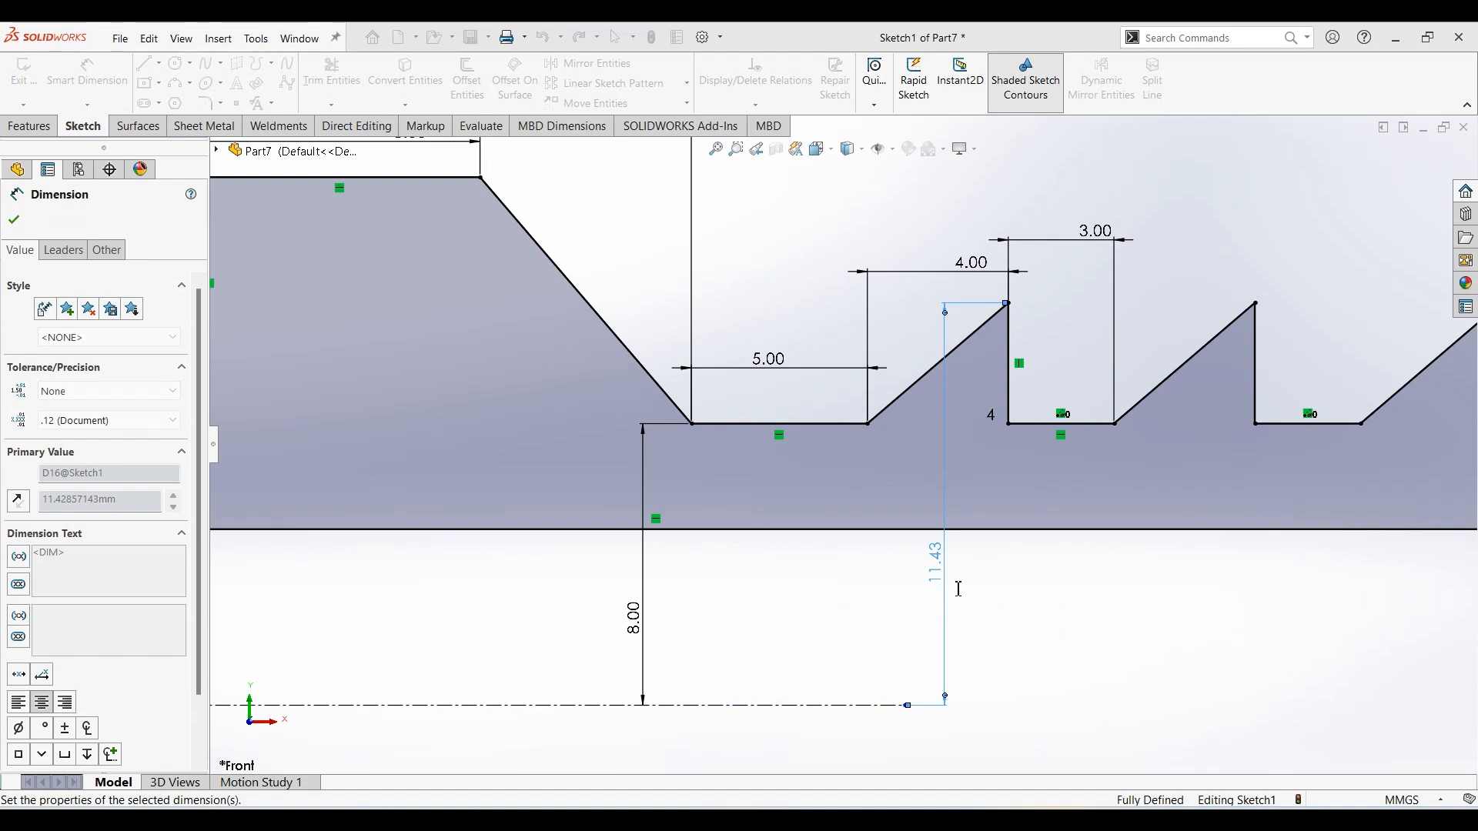
Create a Revolved Boss/Base from the profile sketch, 360 degrees about the centerline
key("f")
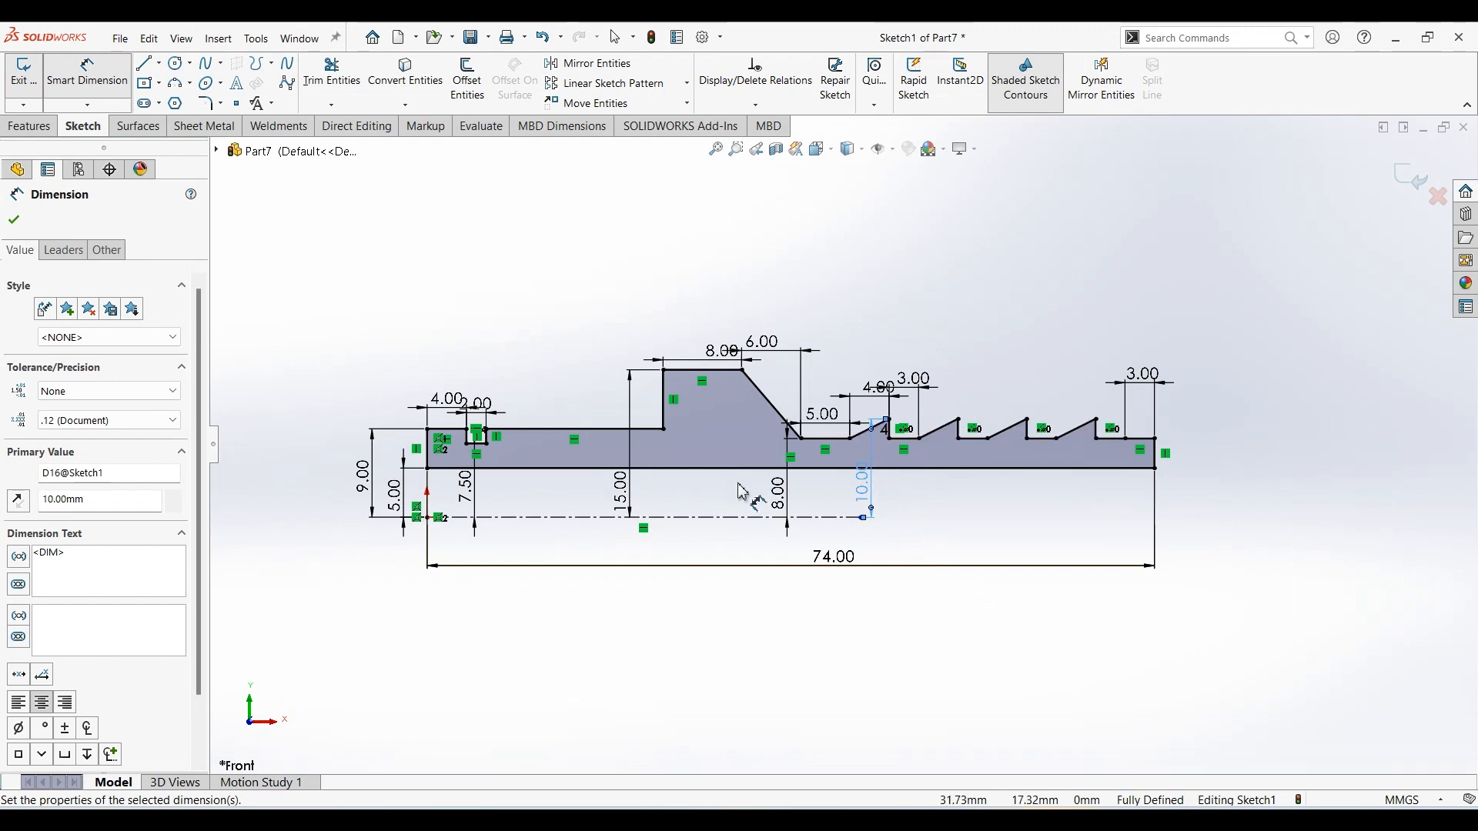
left_click(32, 131)
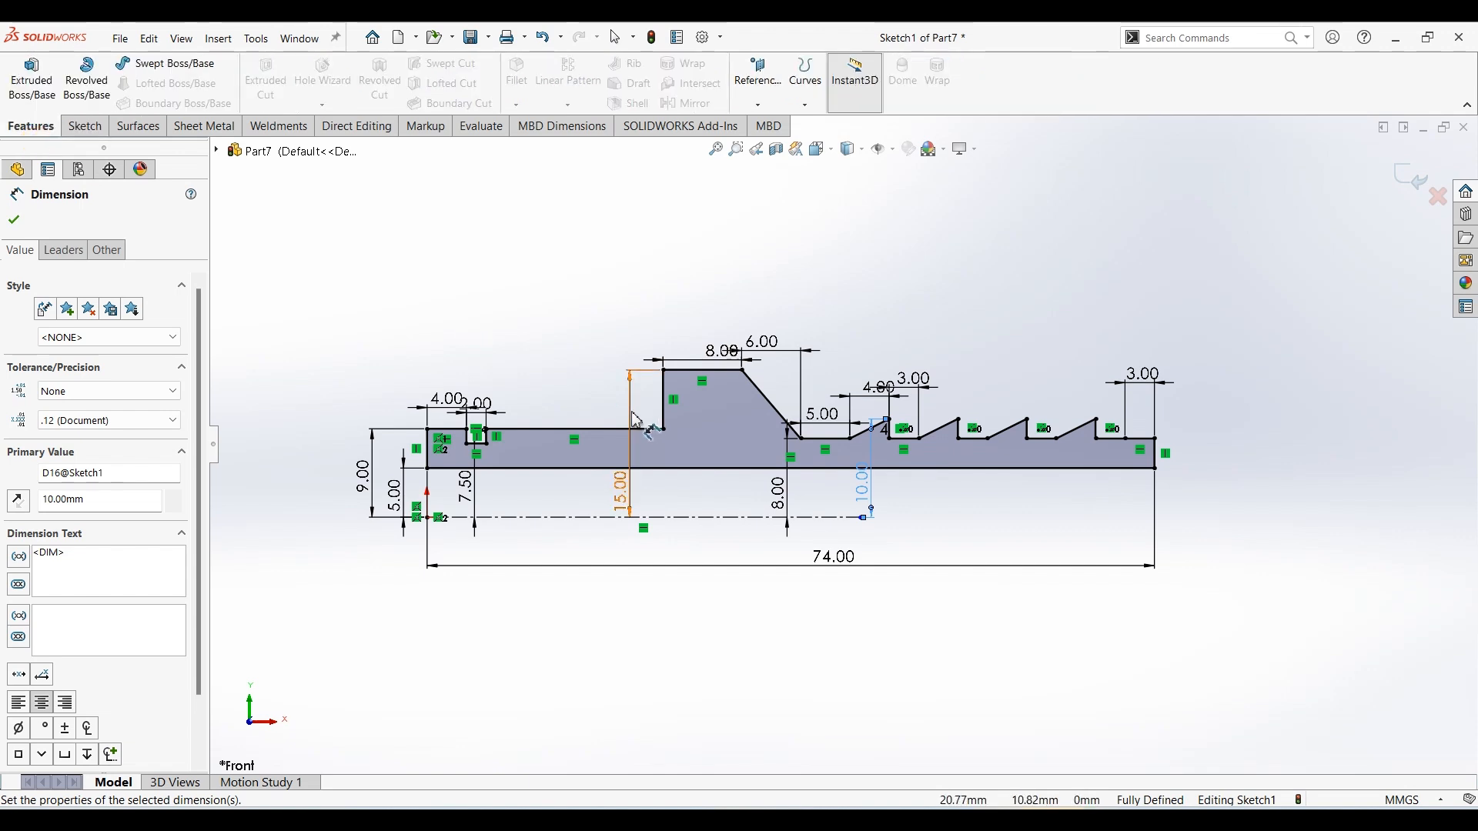
left_click(86, 78)
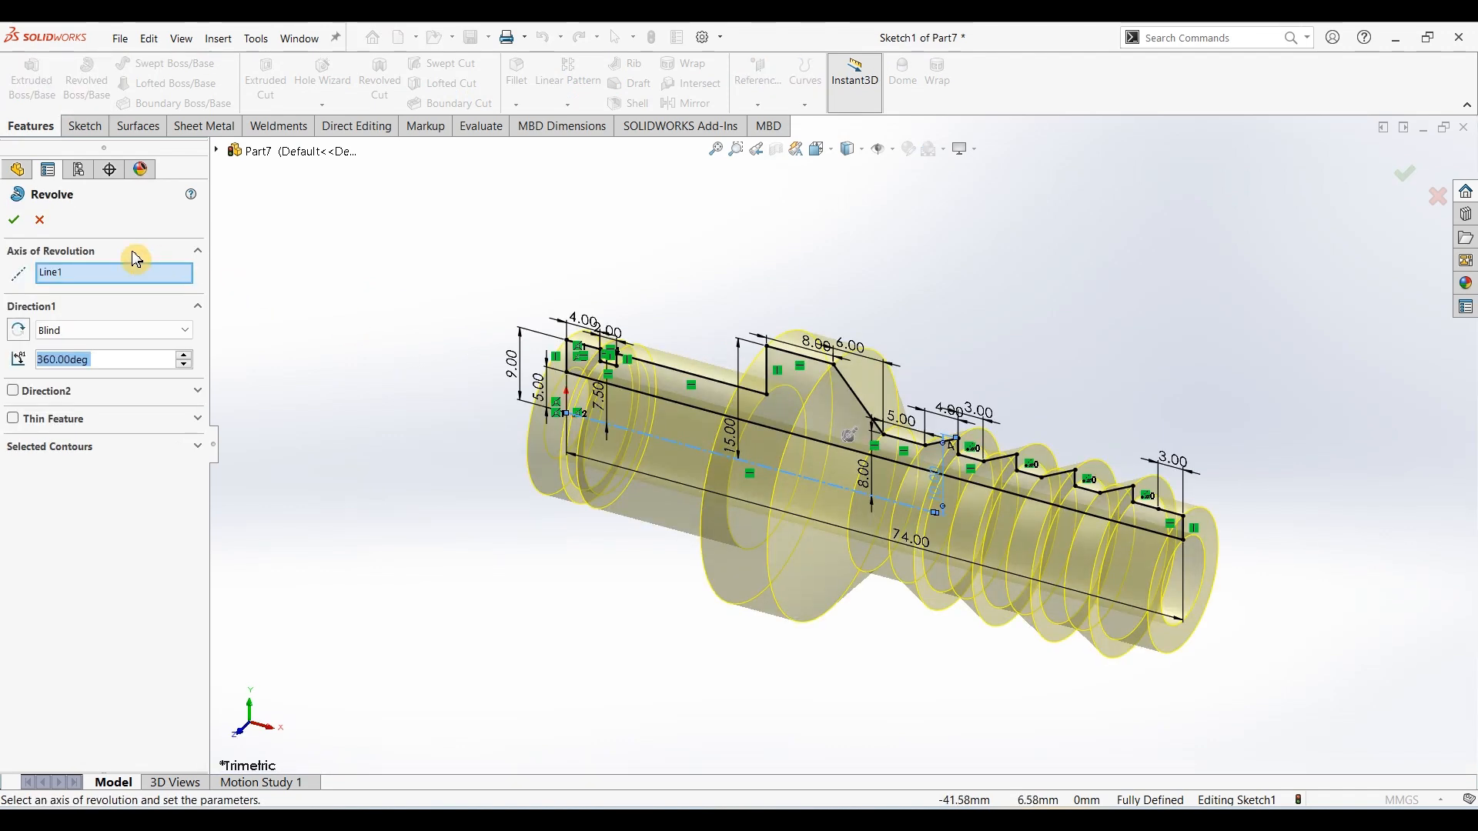
left_click(14, 220)
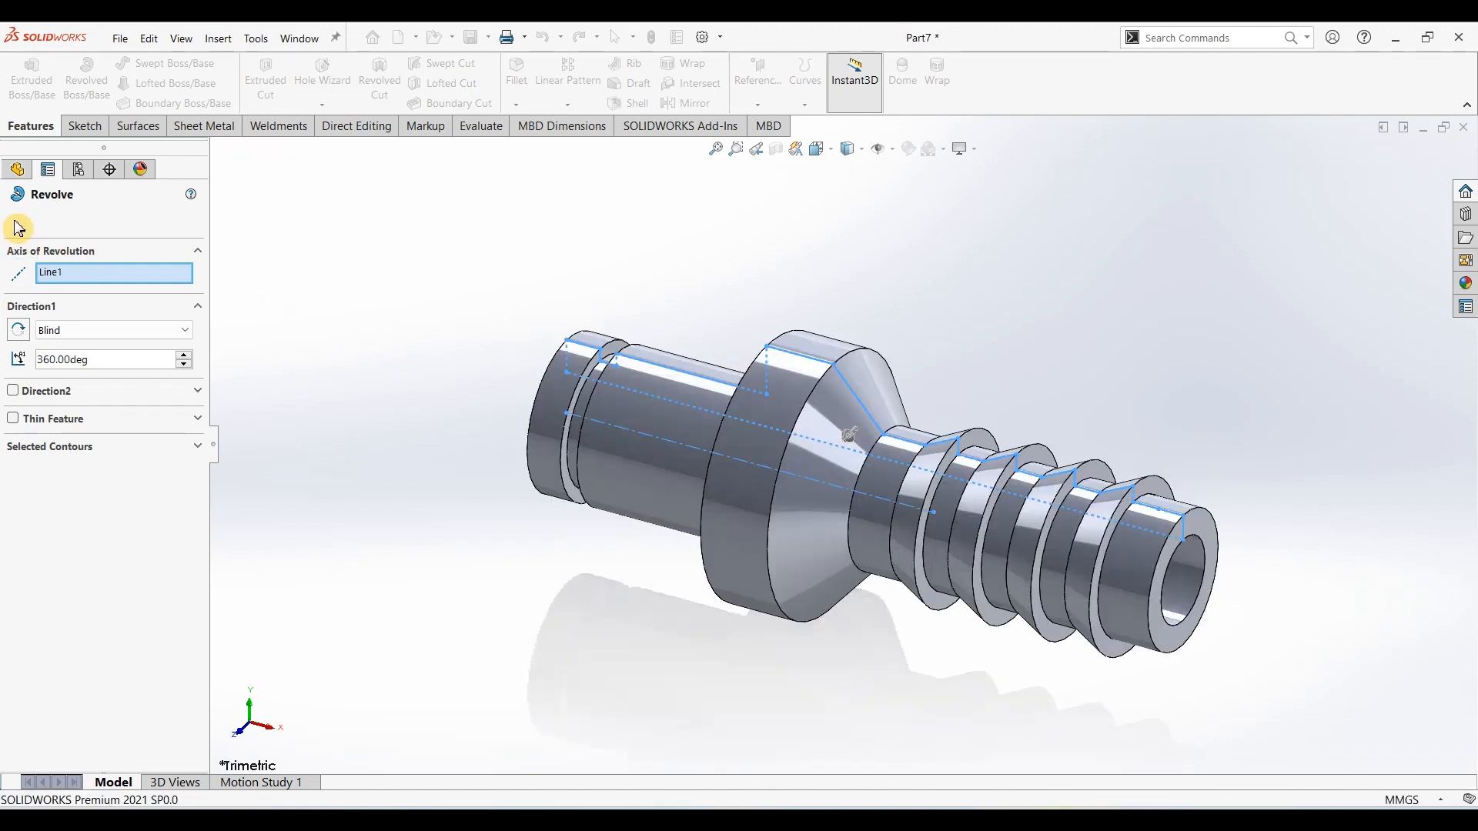
left_click(895, 264)
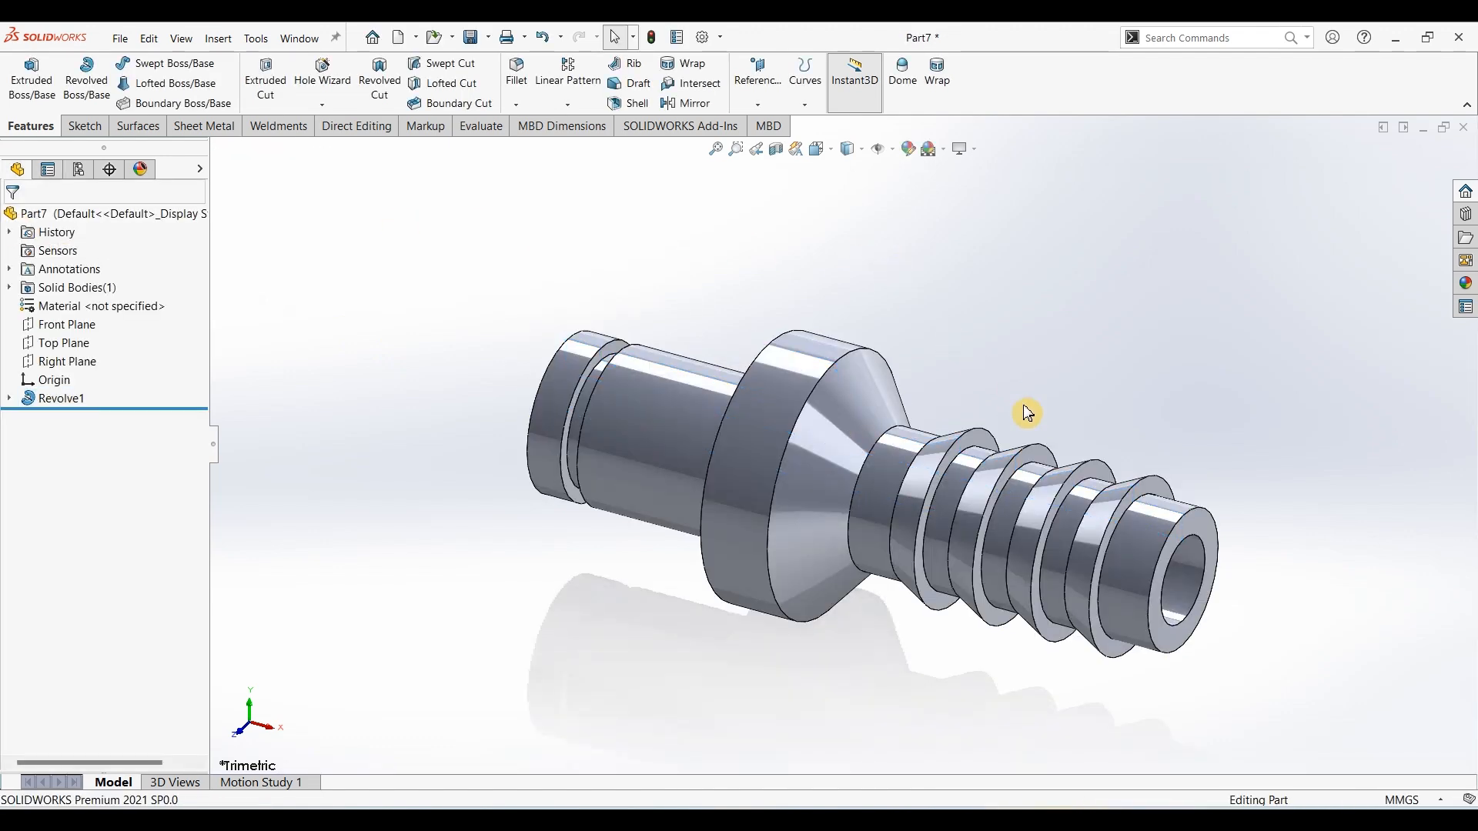
Start a sketch on the Front Plane and draw a centerline about 81 mm long from the origin past the barbed end
mouse_move(1032, 405)
middle_mouse_down()
mouse_move(1105, 392)
mouse_move(1029, 396)
middle_mouse_up()
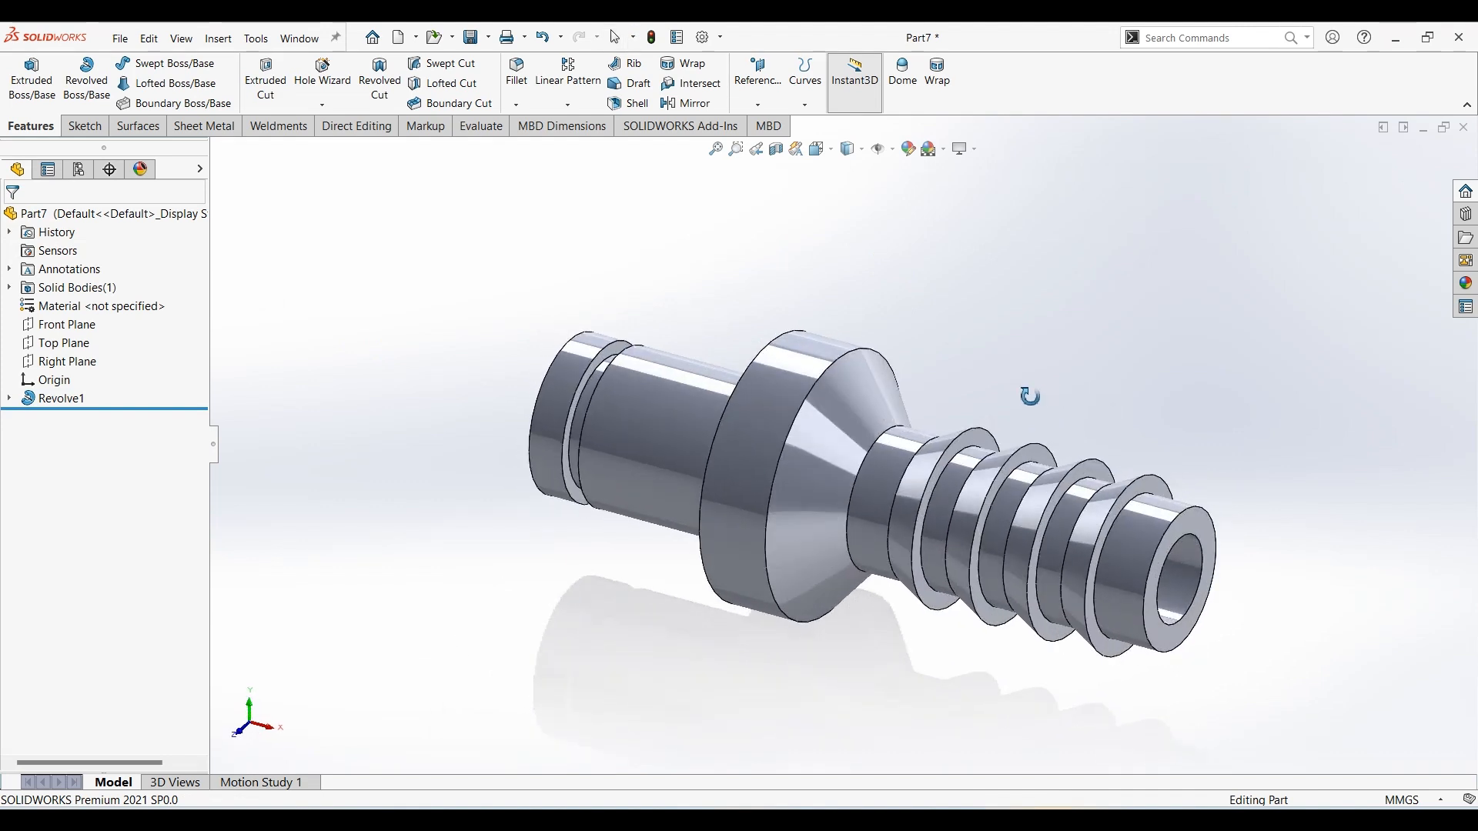
key("Escape")
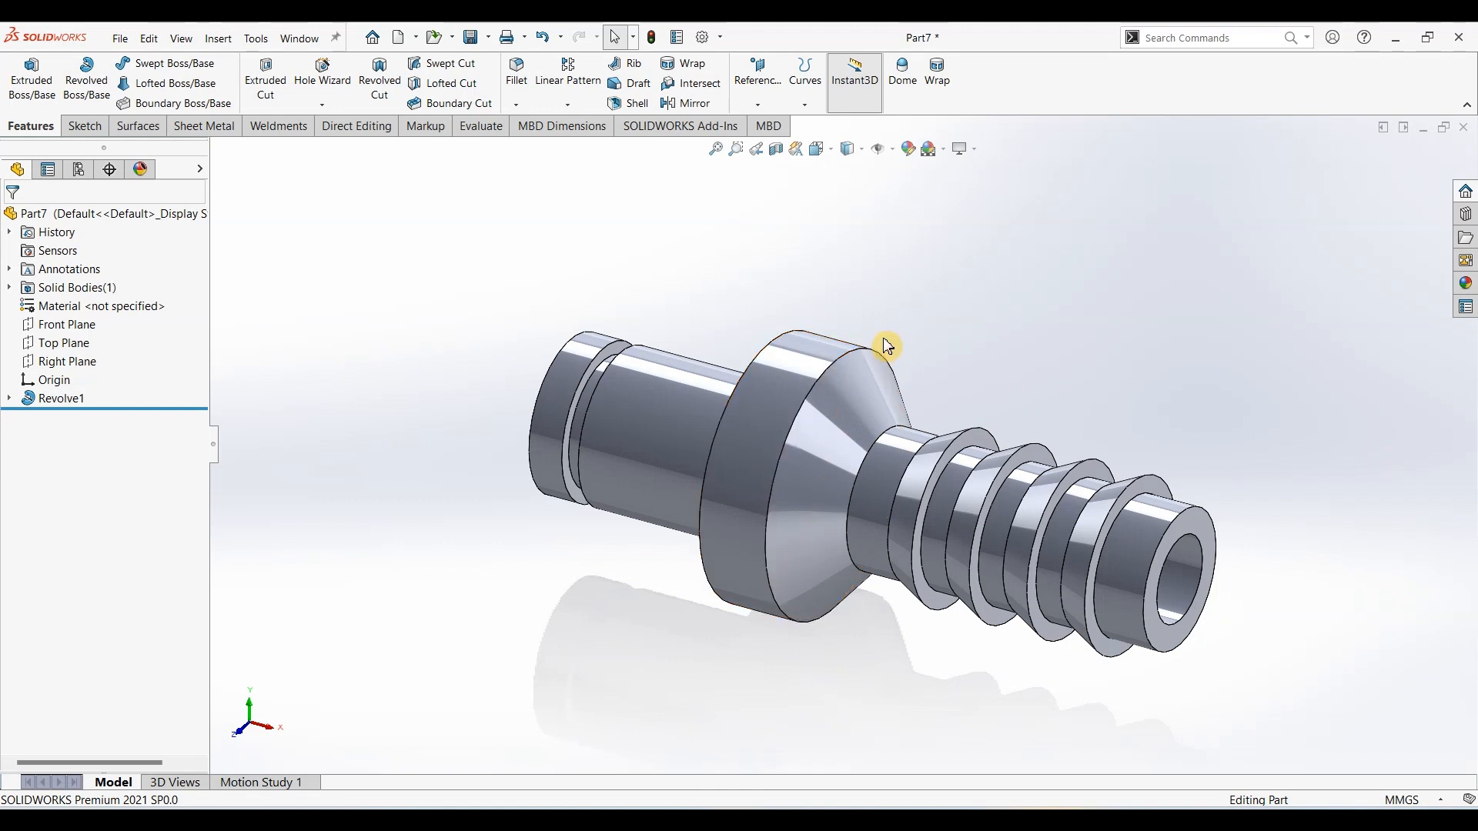
left_click(85, 324)
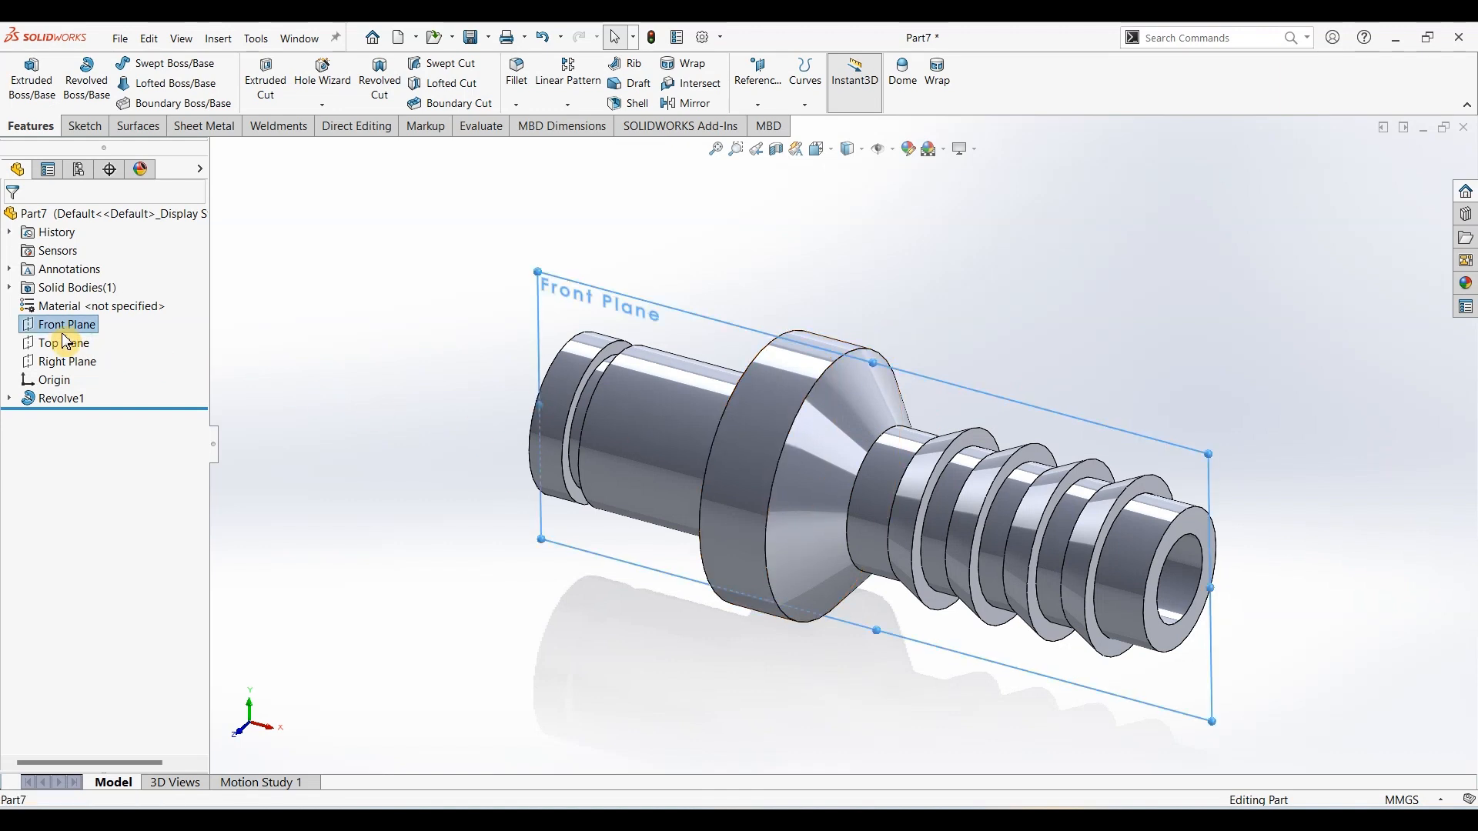
left_click(77, 131)
left_click(23, 74)
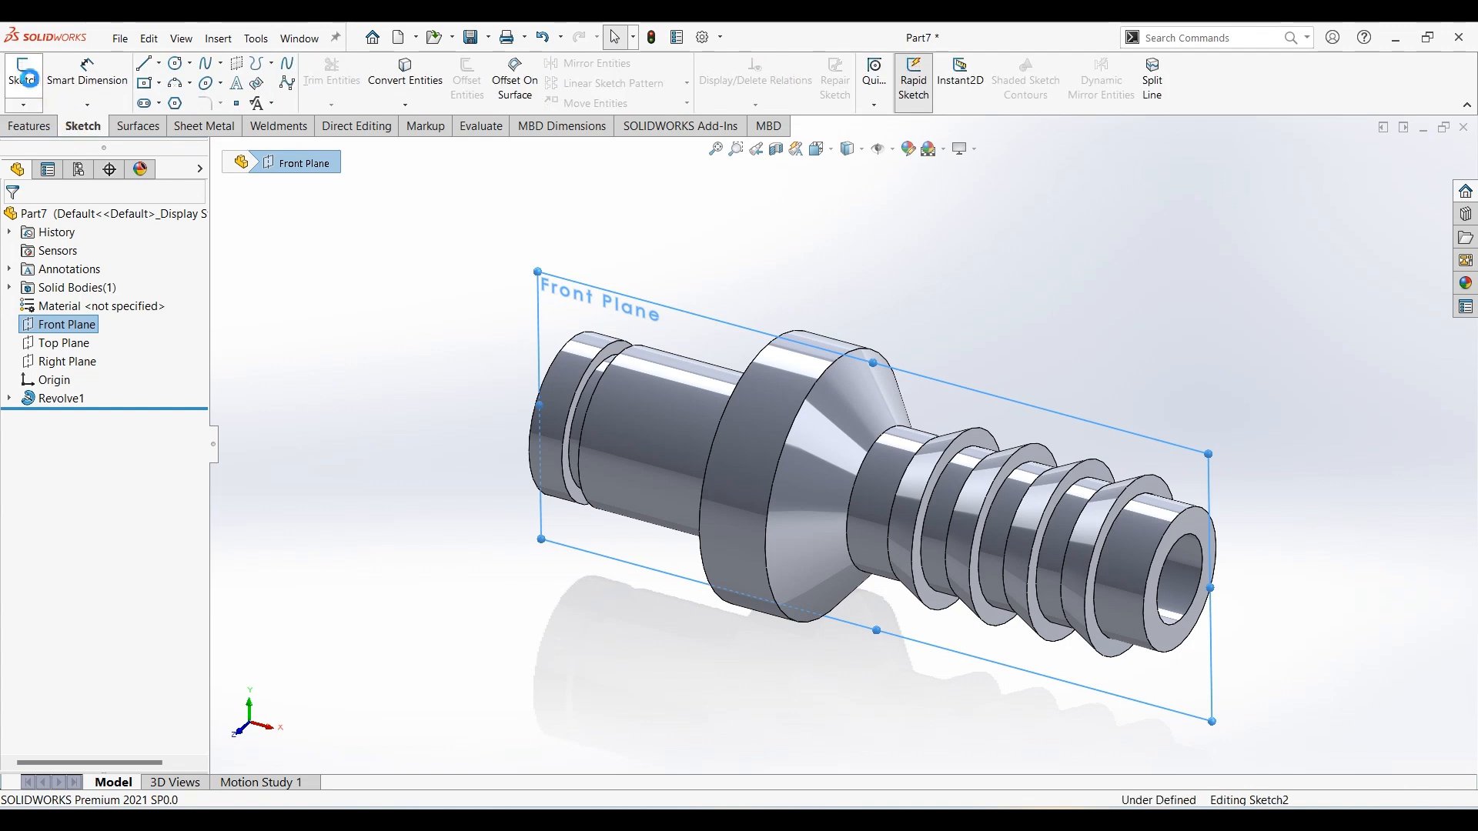
left_click(159, 63)
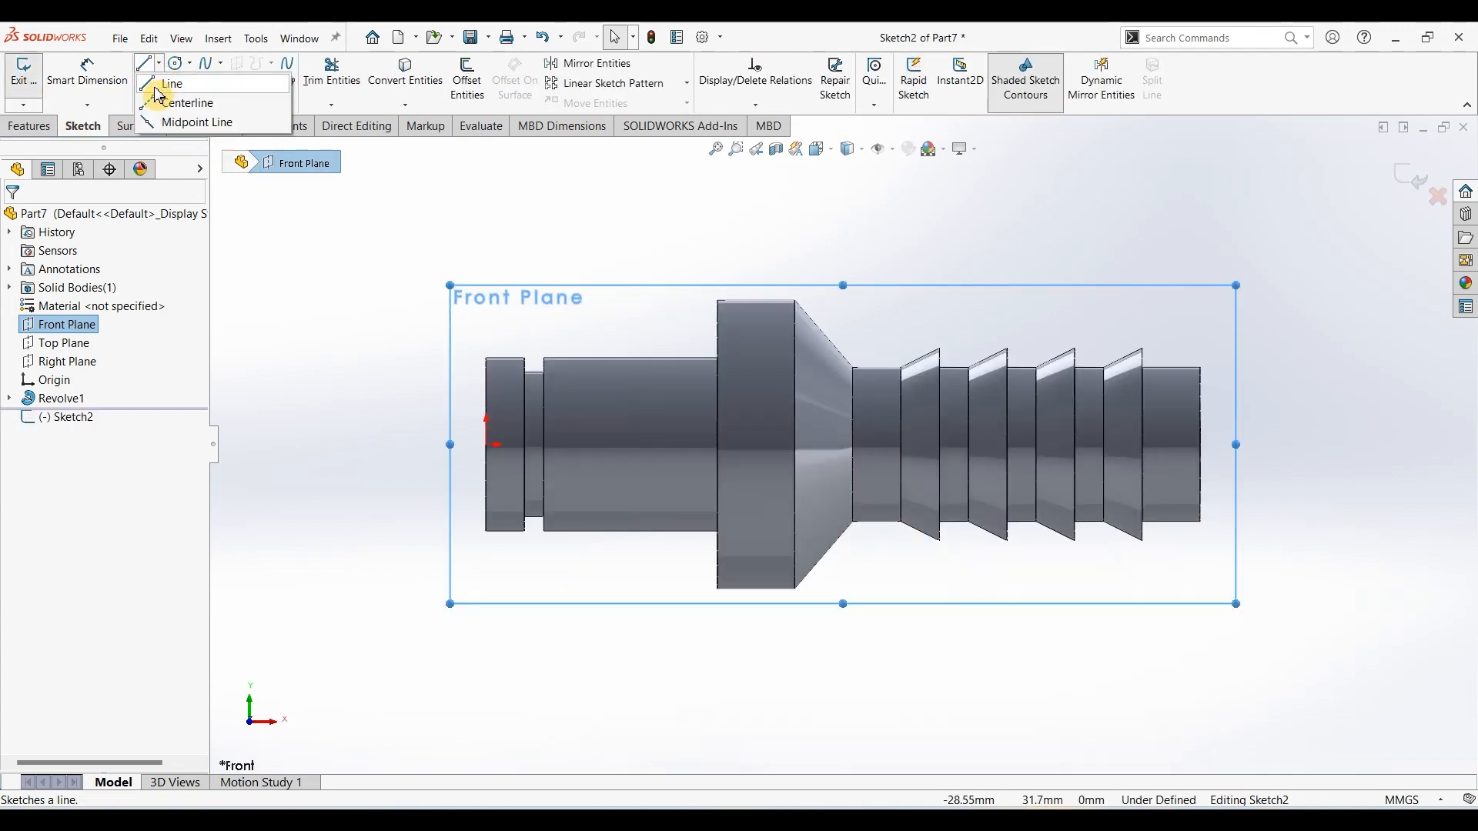
left_click(157, 100)
left_click(496, 444)
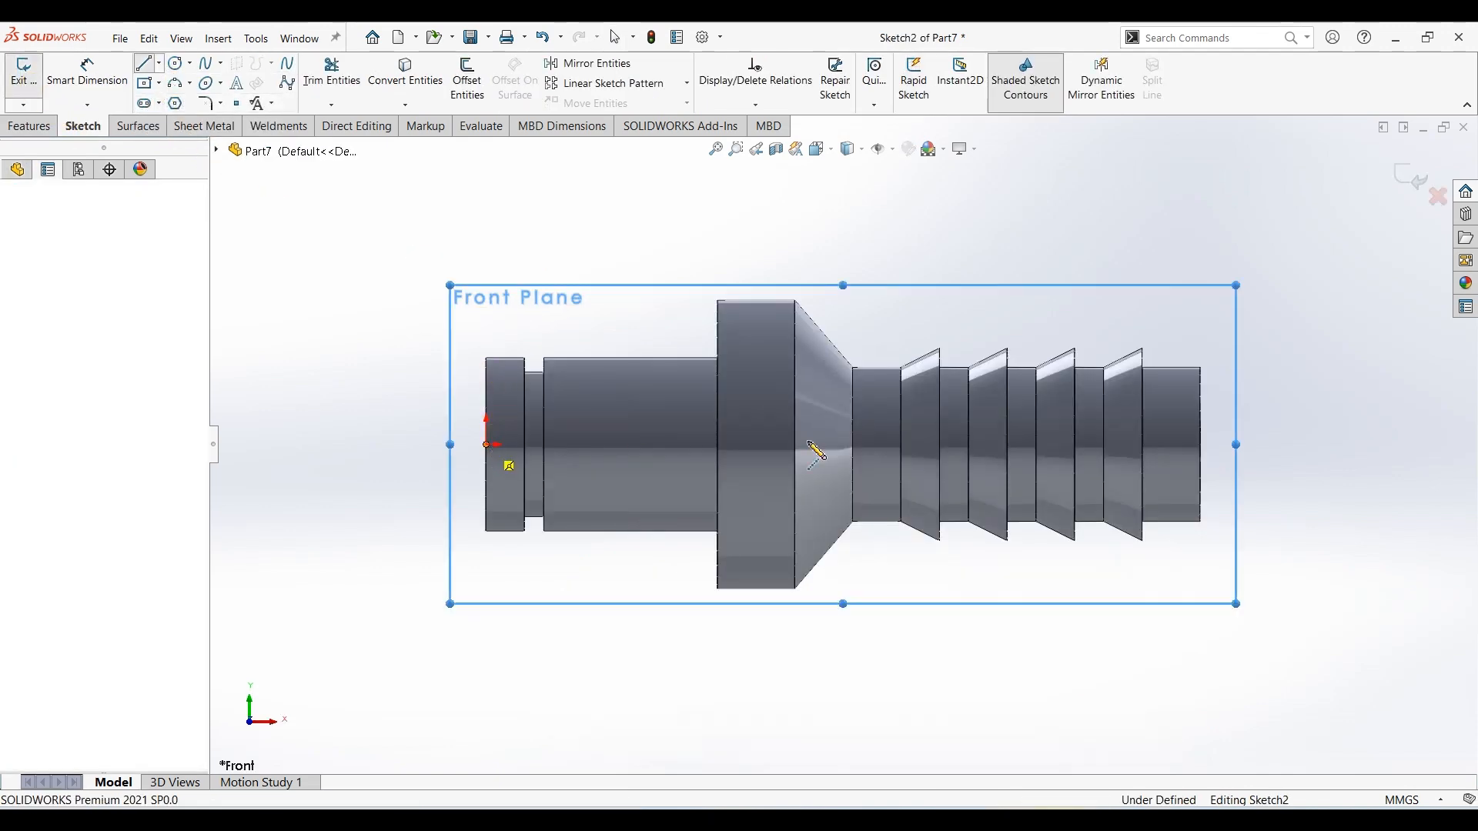
left_click(1266, 450)
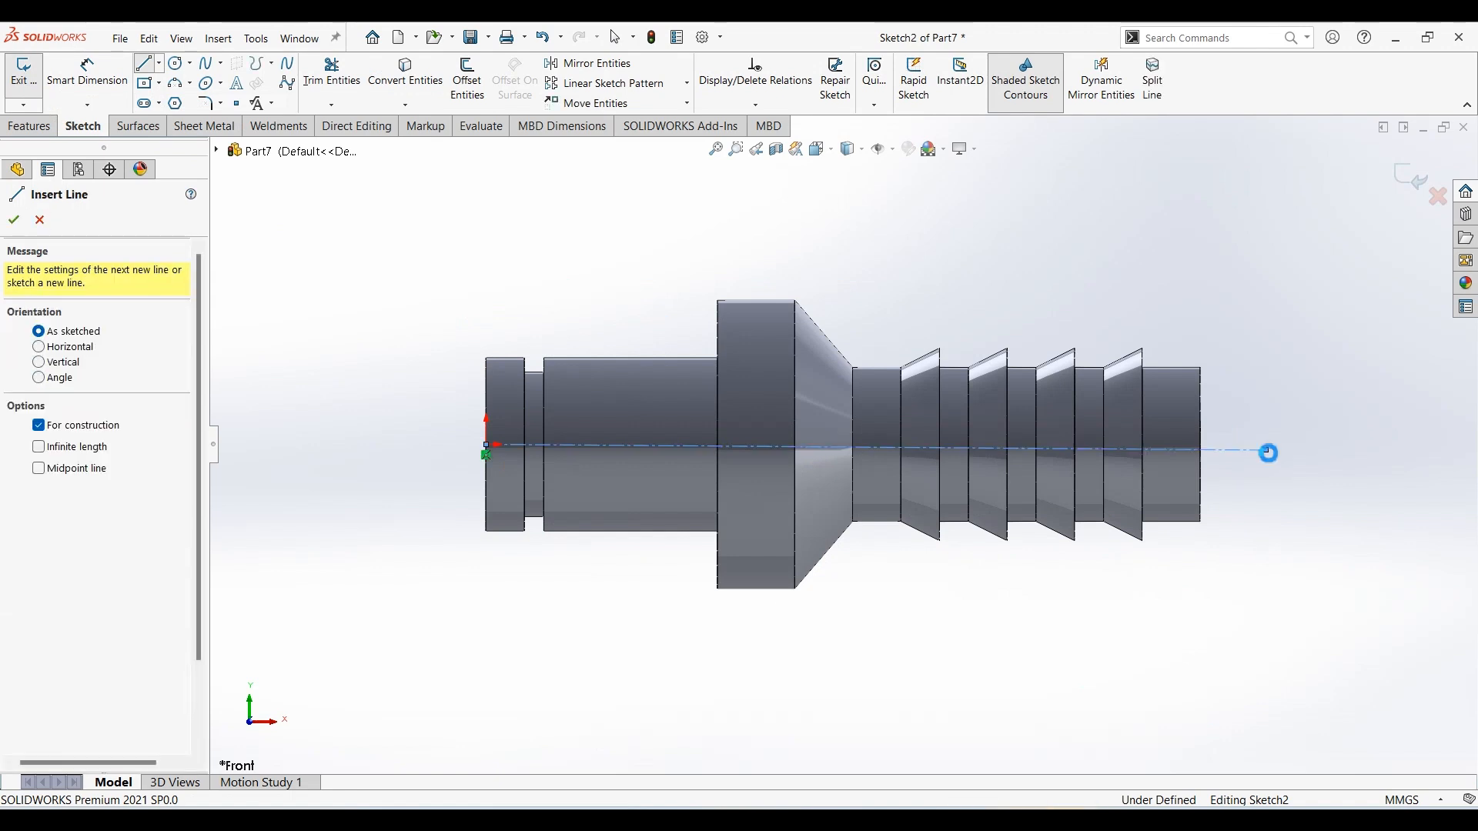
key("Escape")
Sketch a circle on the upper part of the collar and set its diameter to 4 mm
left_click(177, 65)
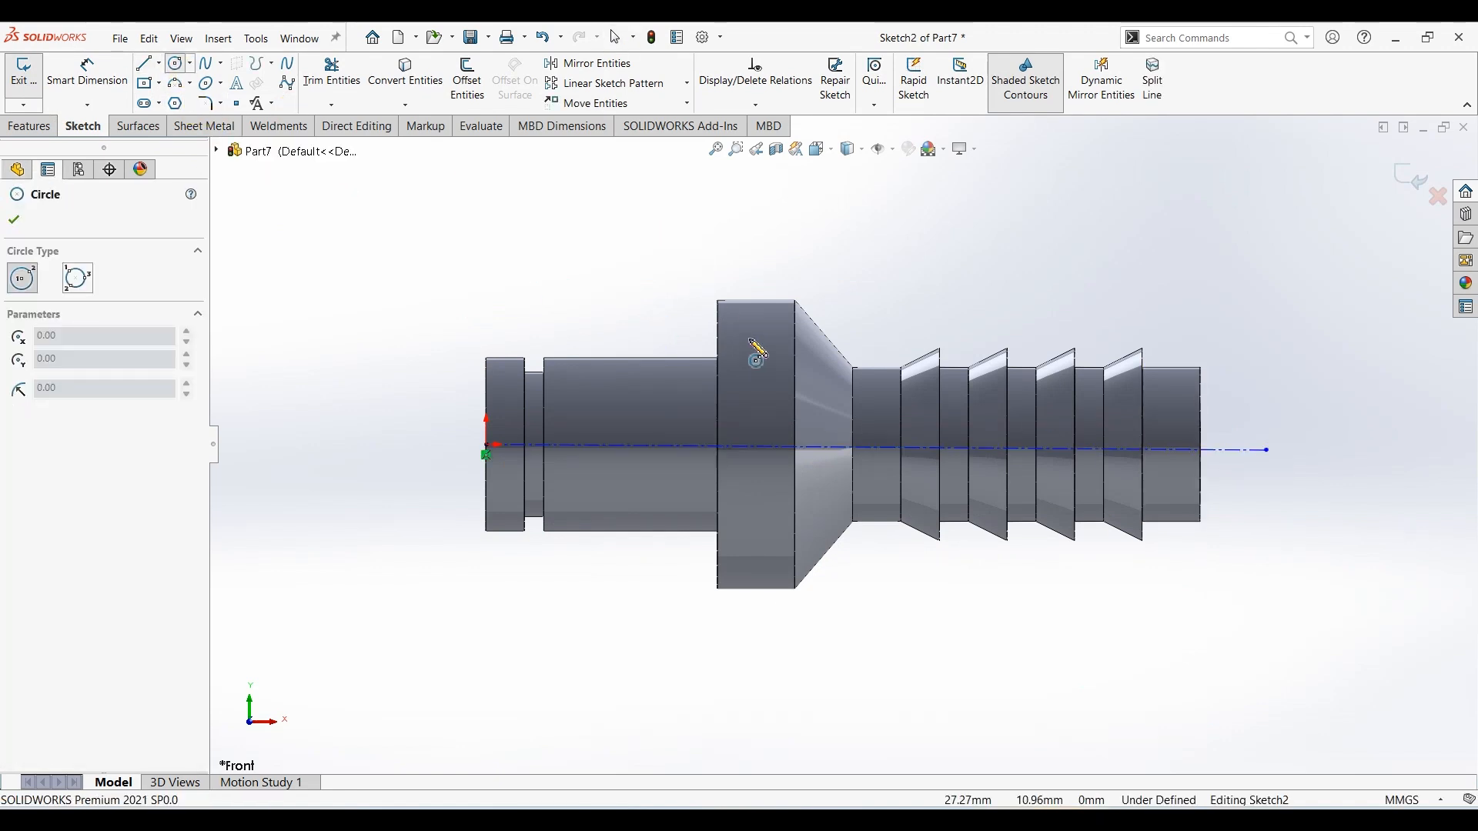
left_click(763, 339)
right_click_drag(763, 338, 762, 231)
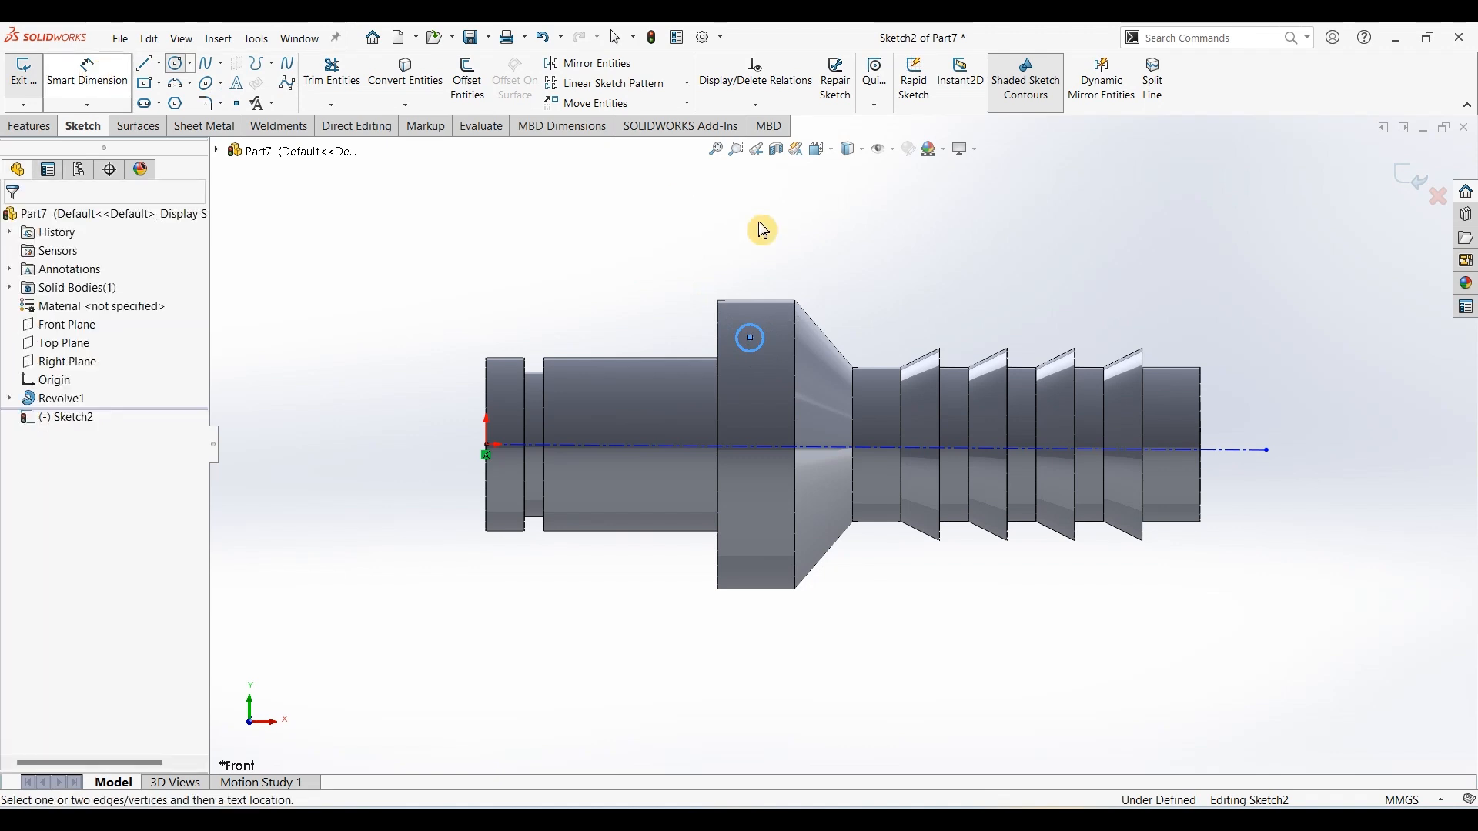
left_click(805, 301)
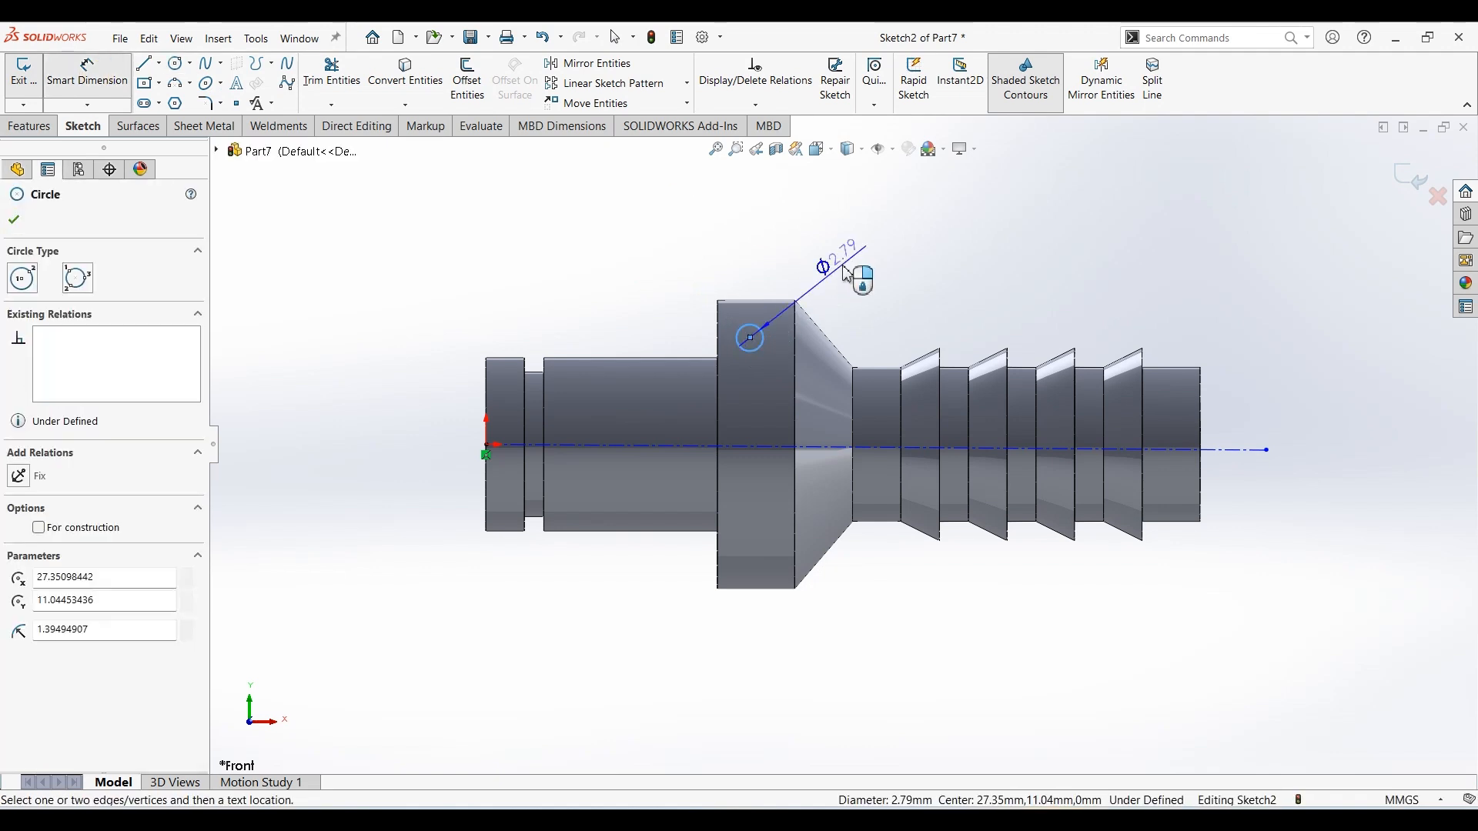
left_click(847, 274)
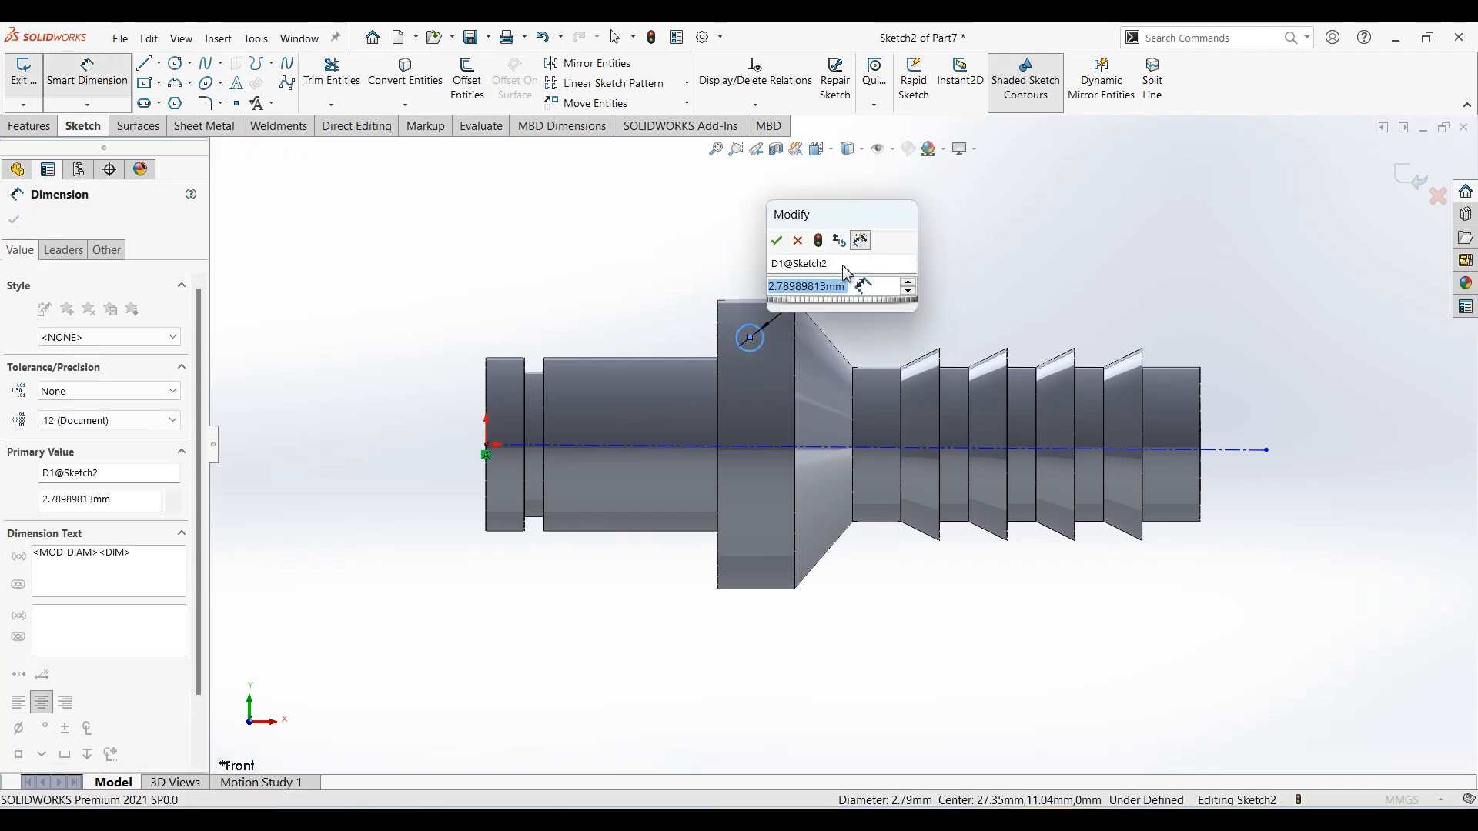
type("4")
key("Return")
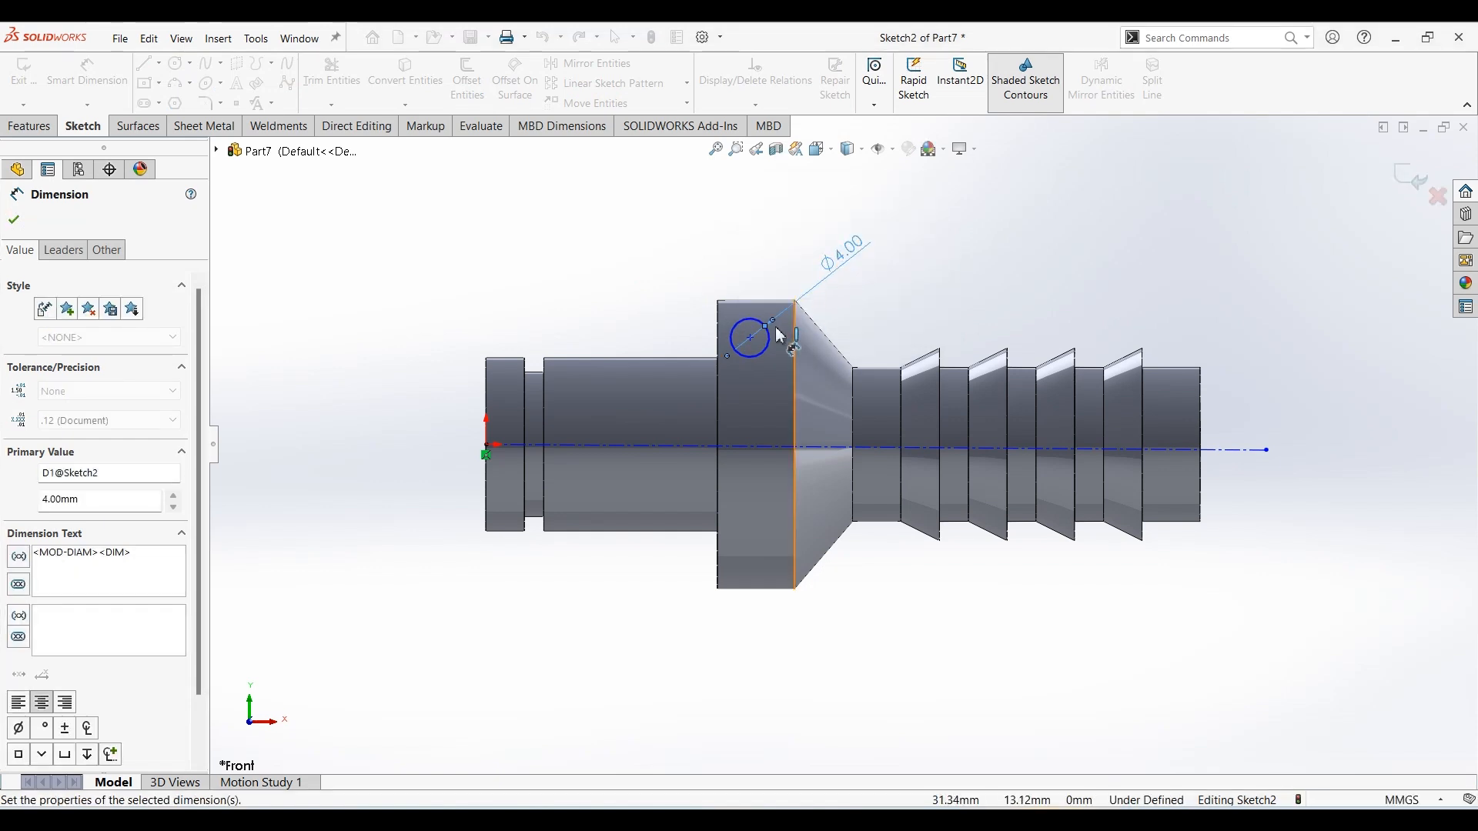
Dimension the circle's center at 12 mm from the centerline
left_click(752, 338)
left_click(712, 446)
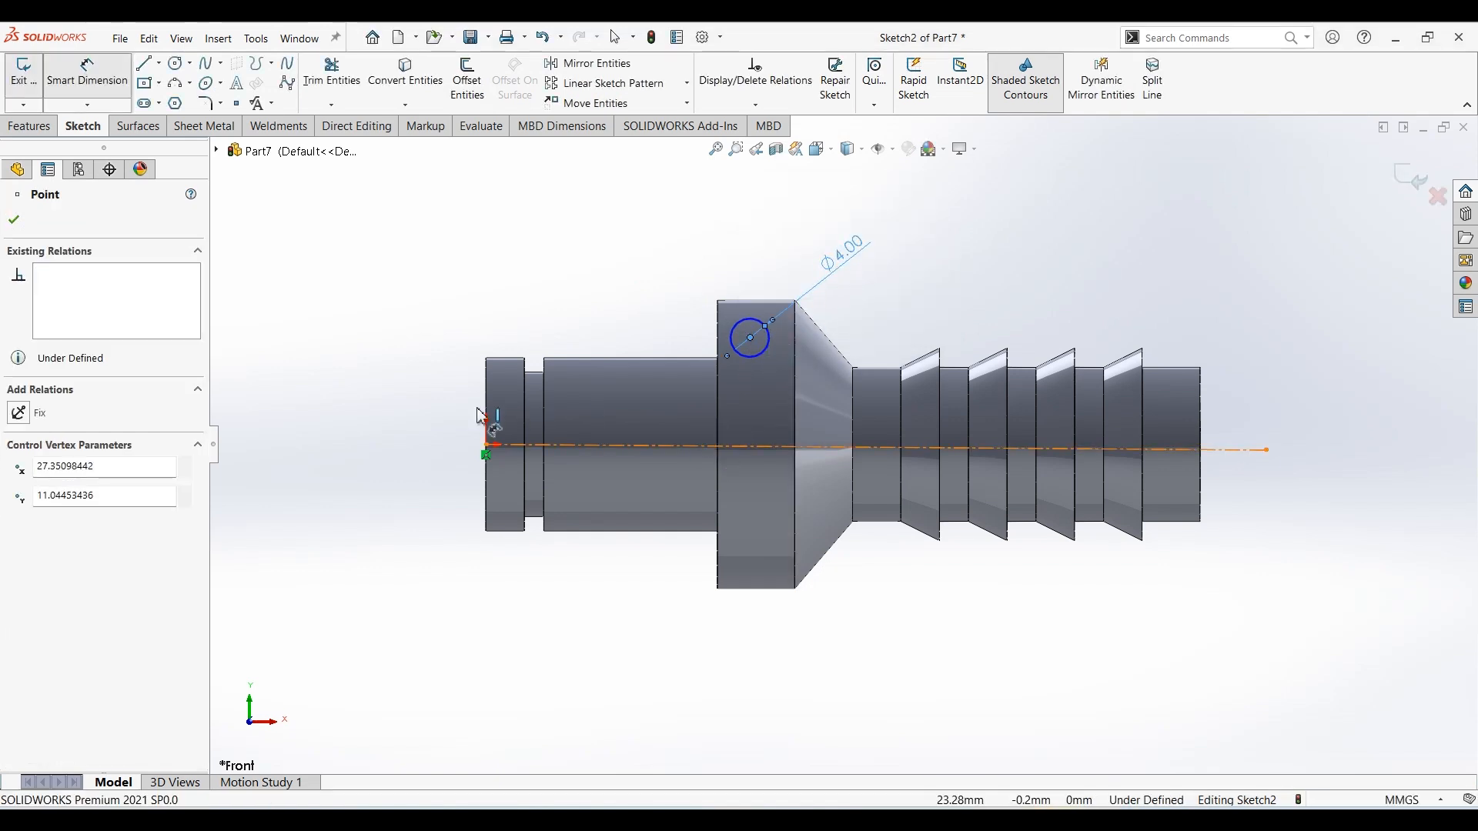
left_click(423, 414)
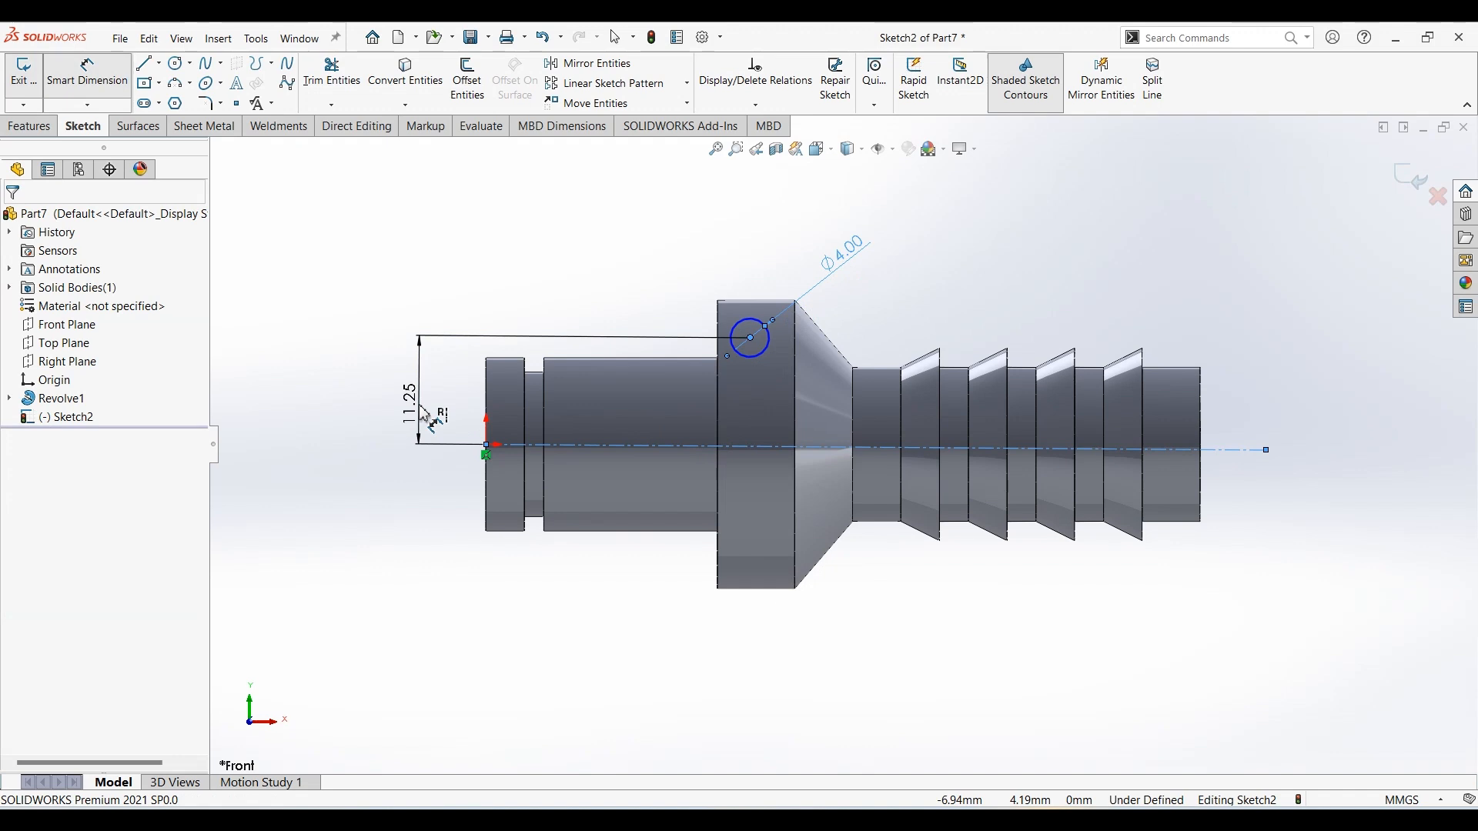
type("11.25")
key("Return")
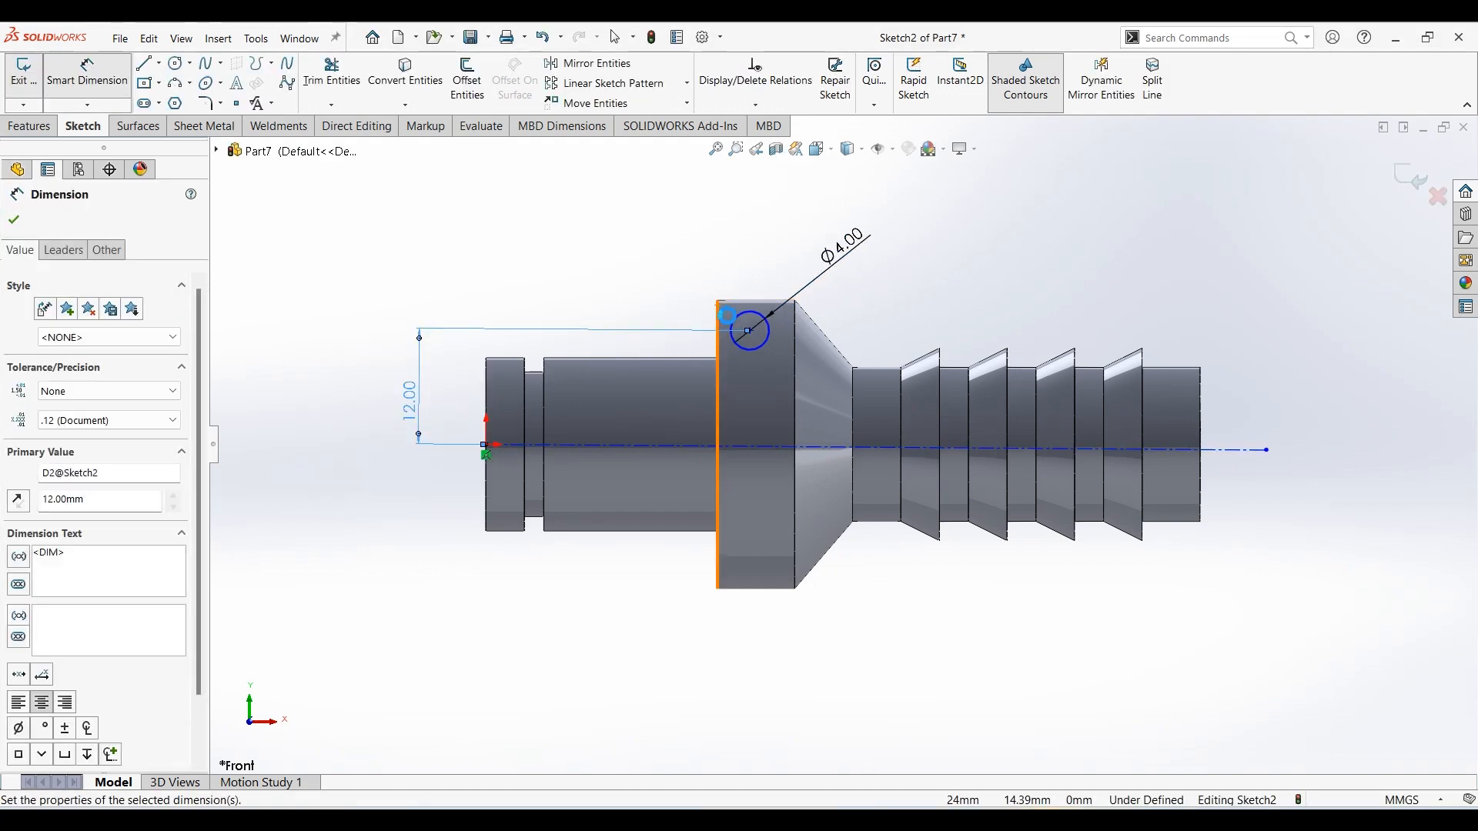
Dimension the circle's center at 4 mm from the collar's flat face on the grooved shank side
left_click(722, 316)
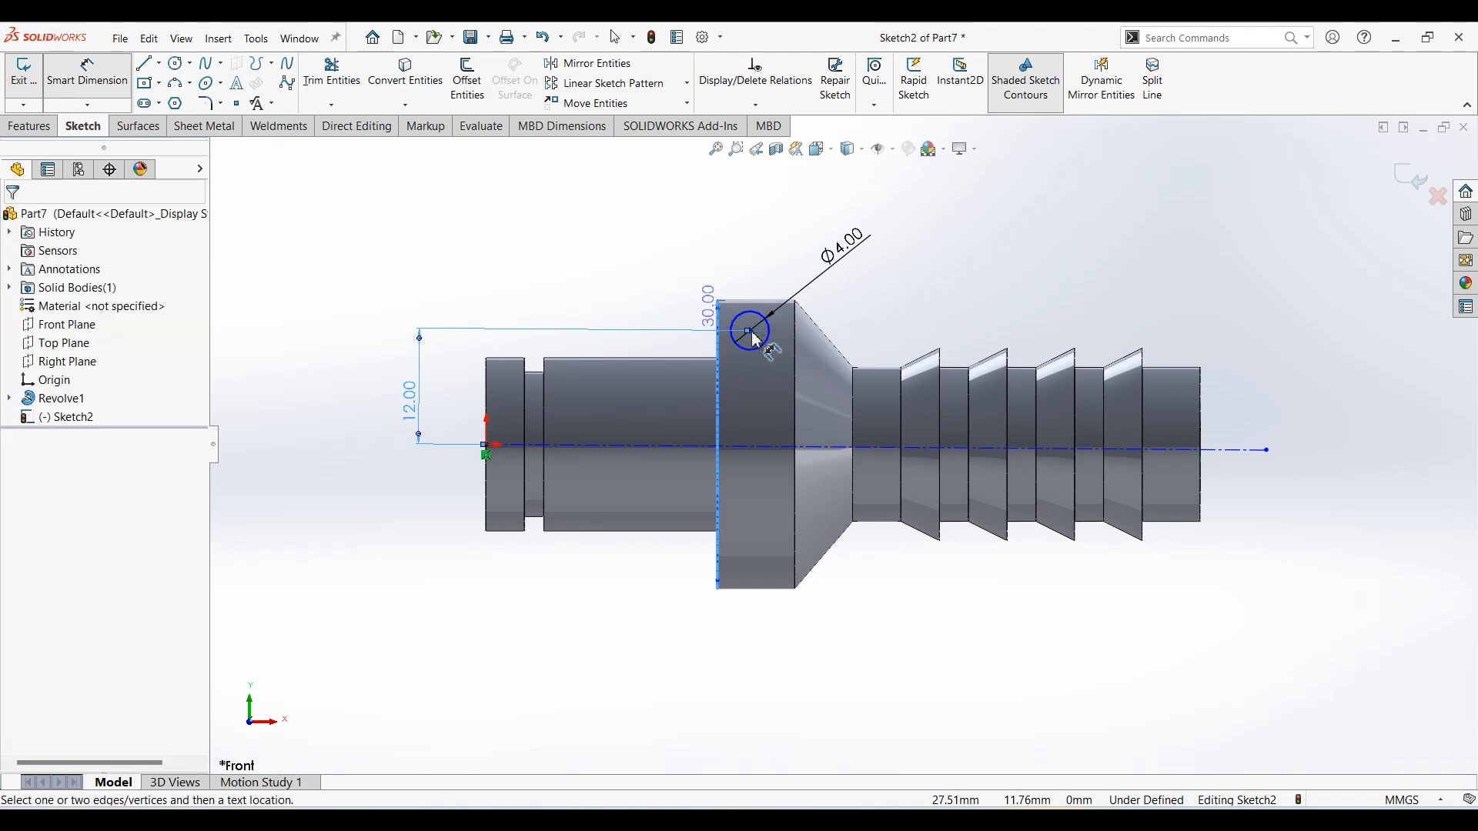
scroll(751, 336, "down", 4)
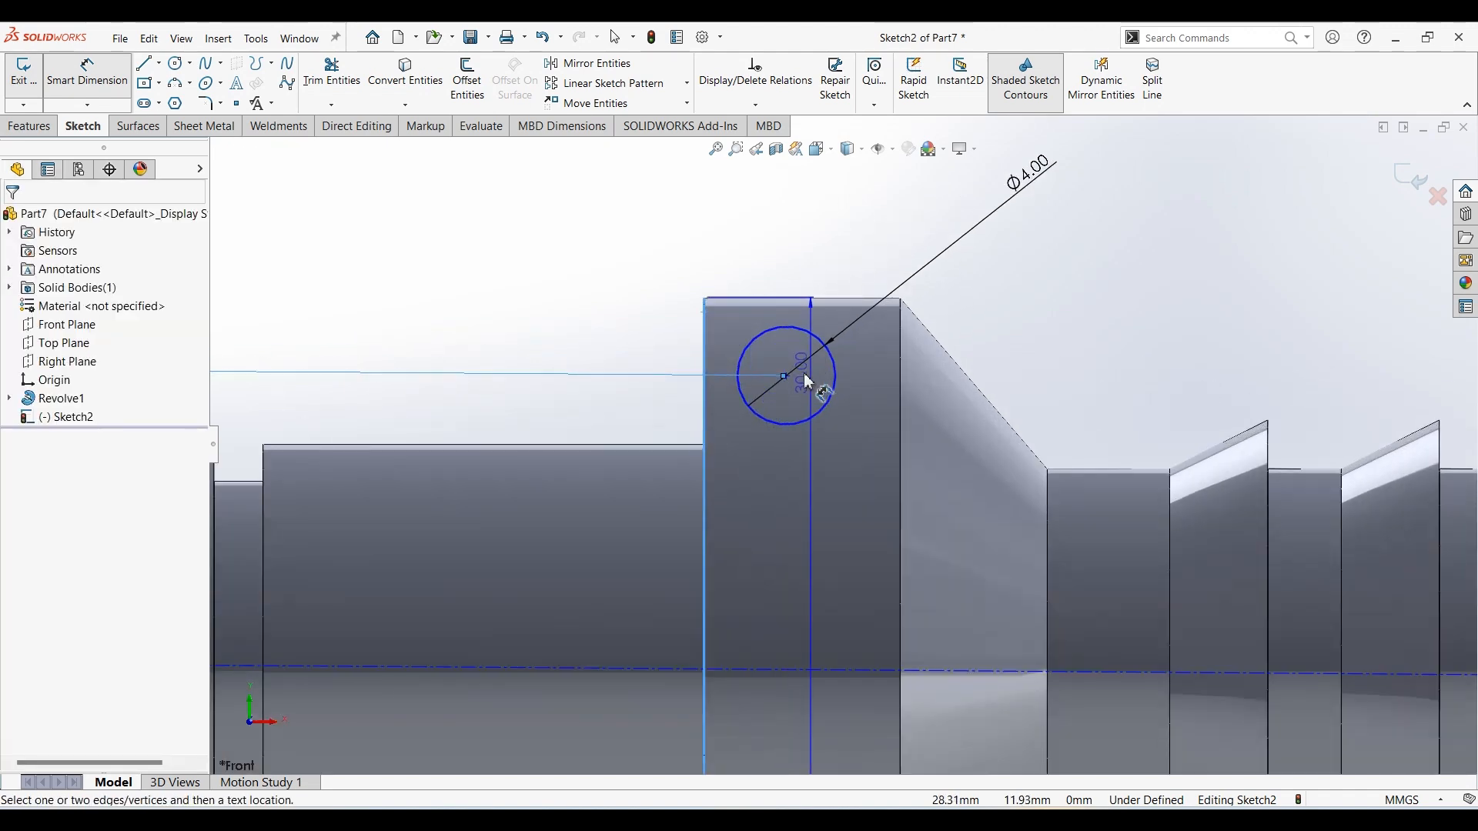
left_click(818, 343)
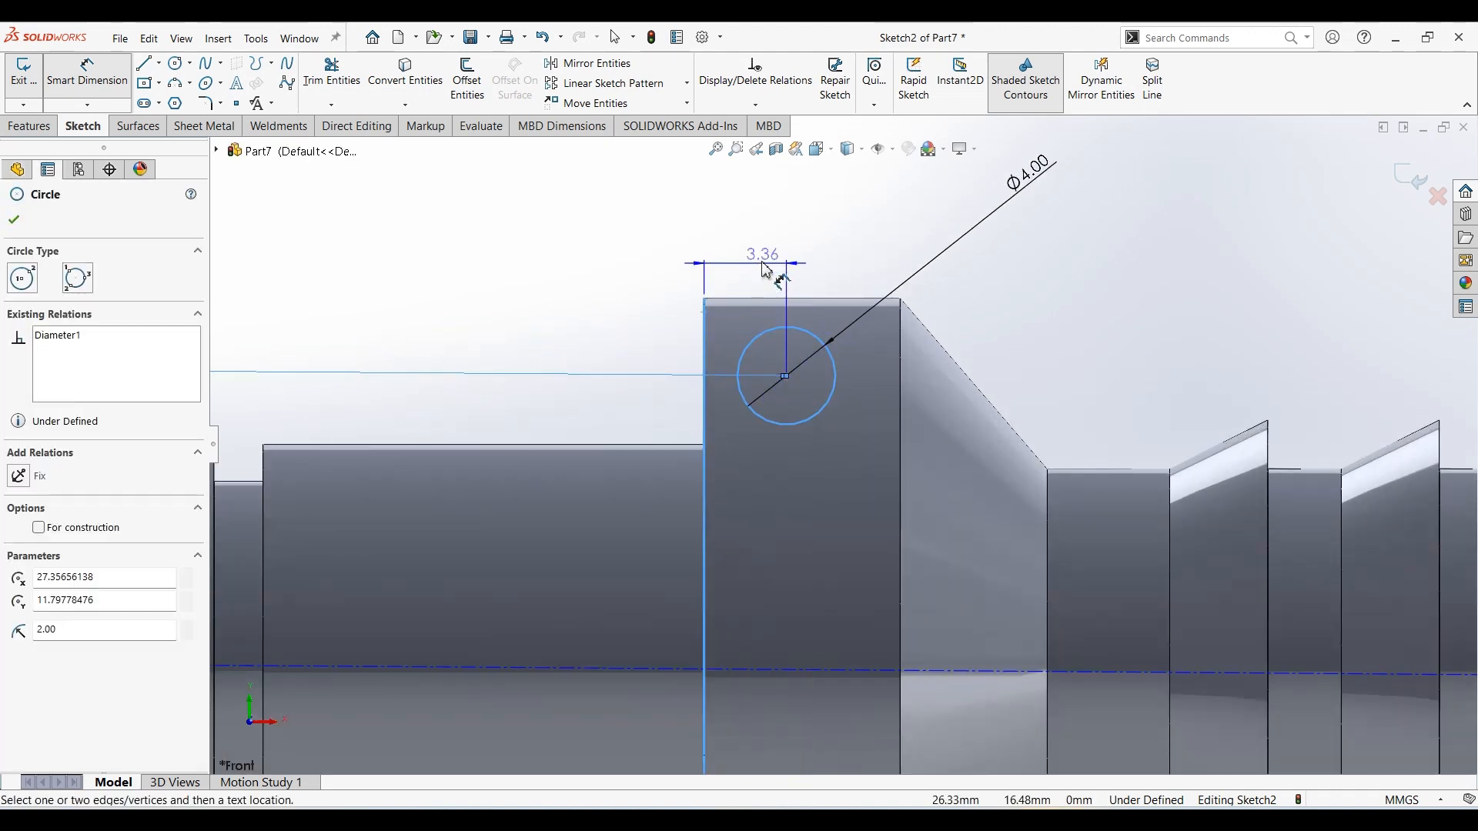
left_click(765, 269)
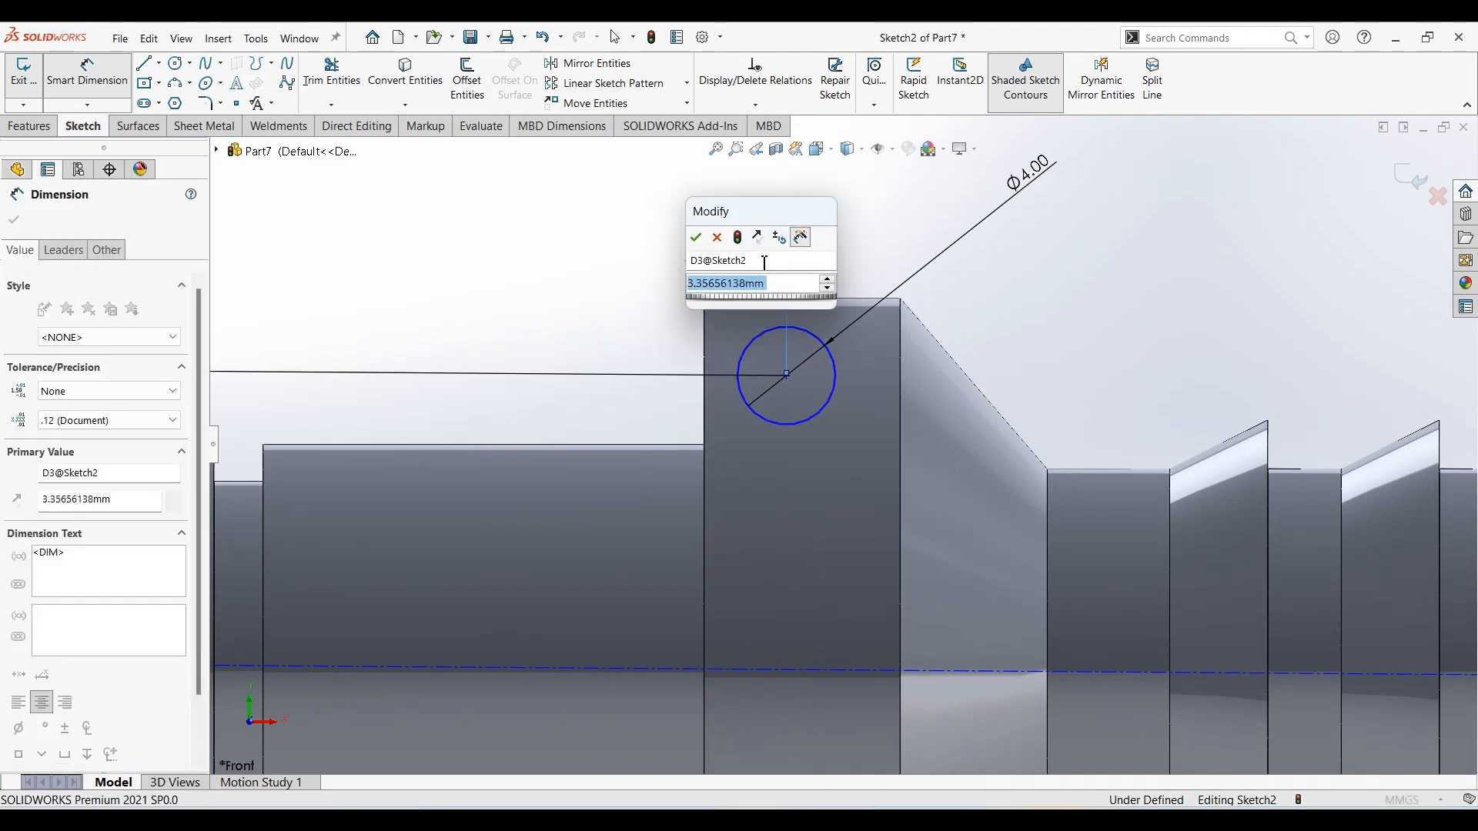
type("4")
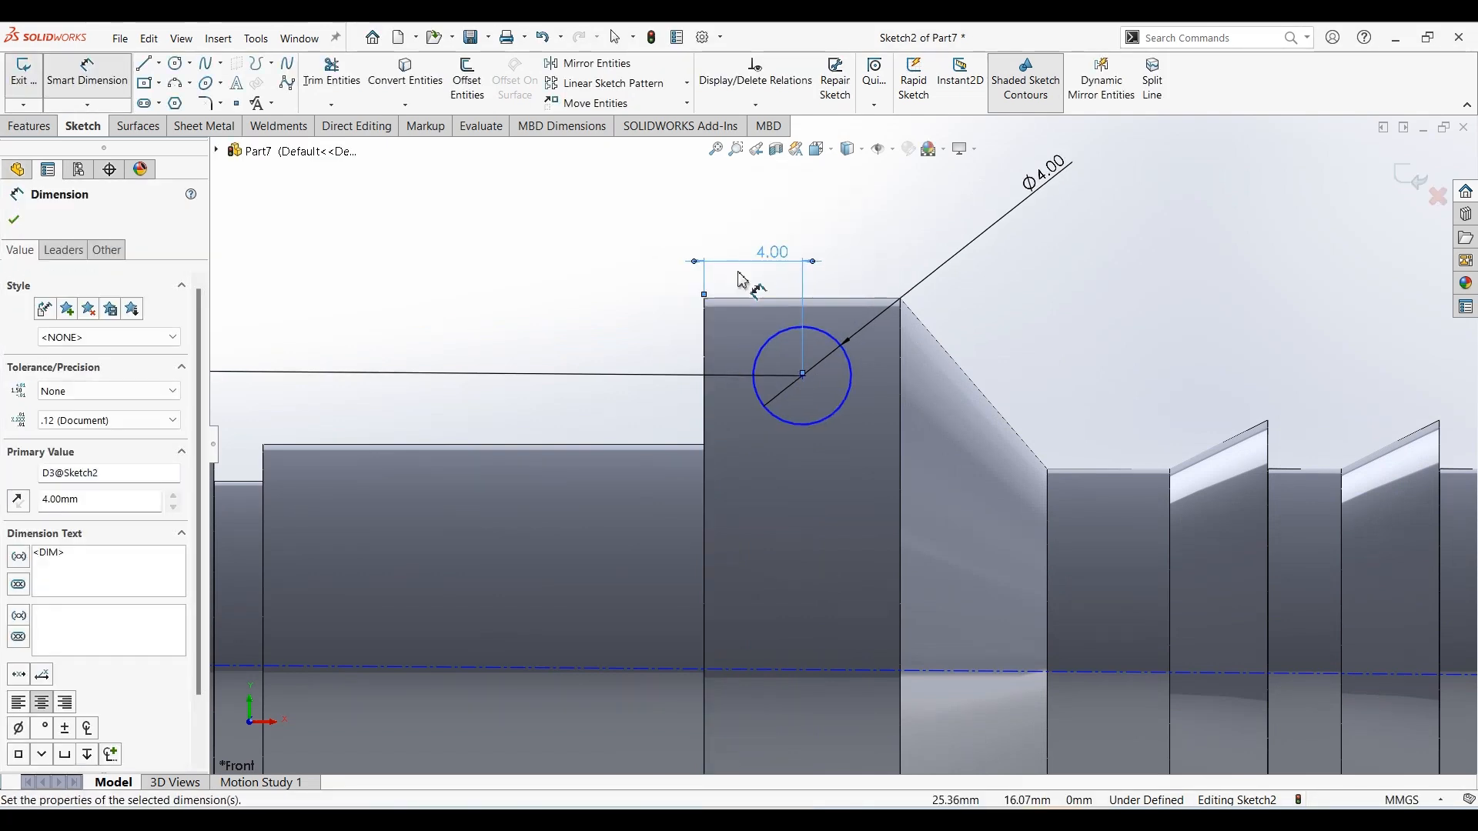
key("Escape")
Test the circle's remaining freedom by moving its center, and add a Horizontal relation to the centerline
left_click_drag(804, 375, 829, 400)
scroll(842, 447, "up", 2)
scroll(829, 489, "up", 1)
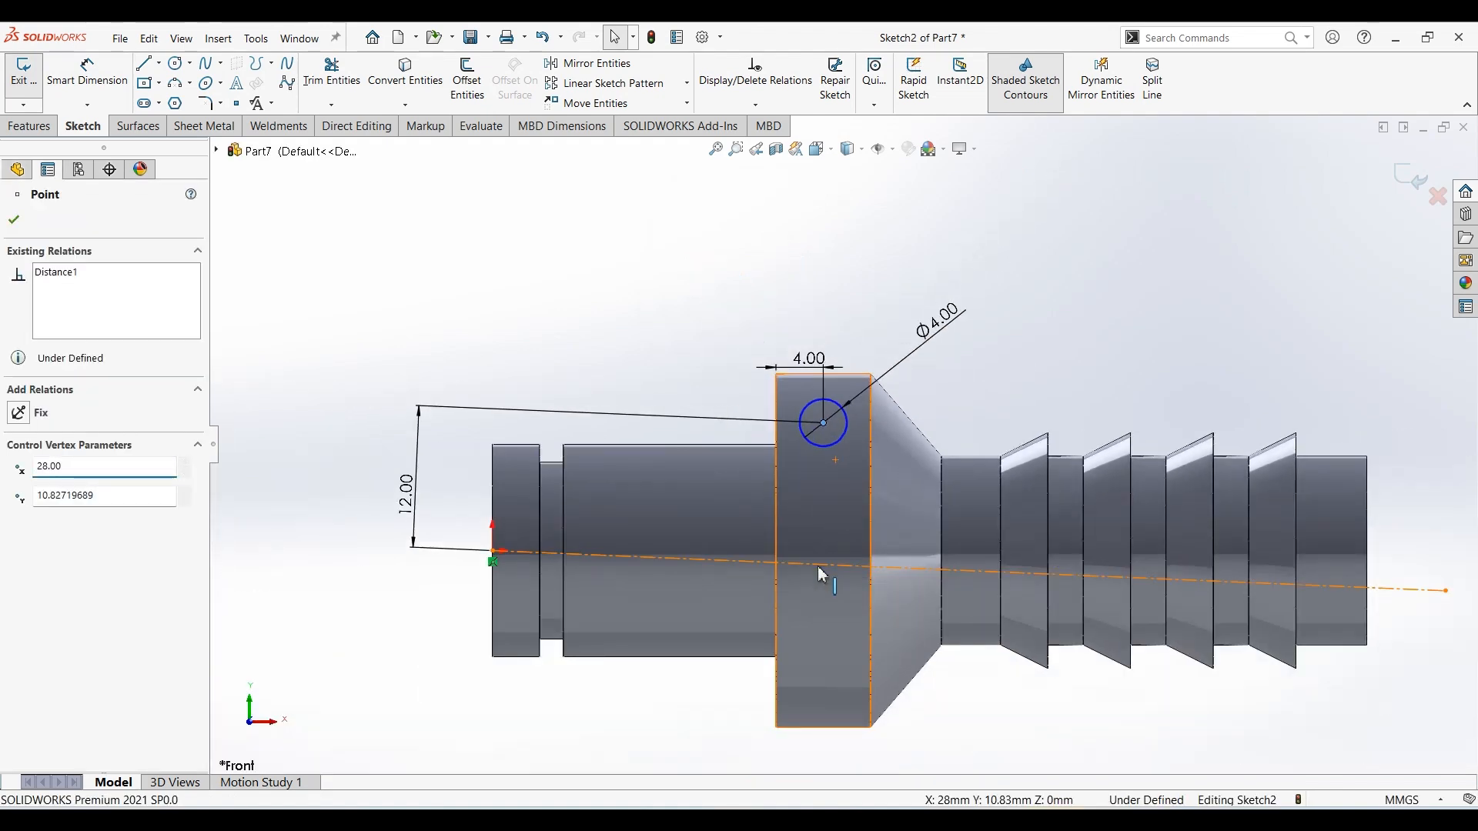
left_click(822, 573)
left_click(866, 508)
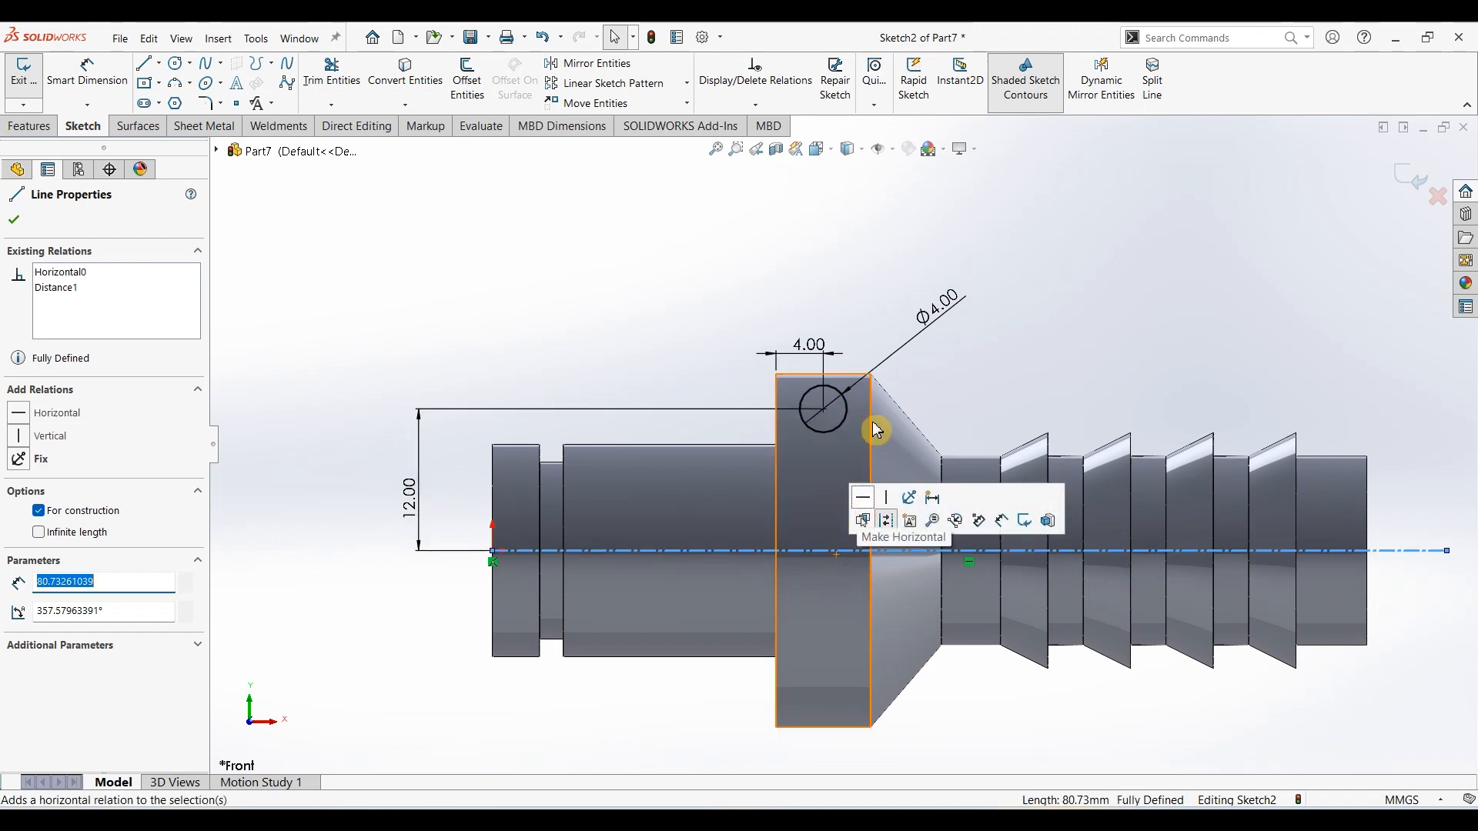
left_click(1231, 244)
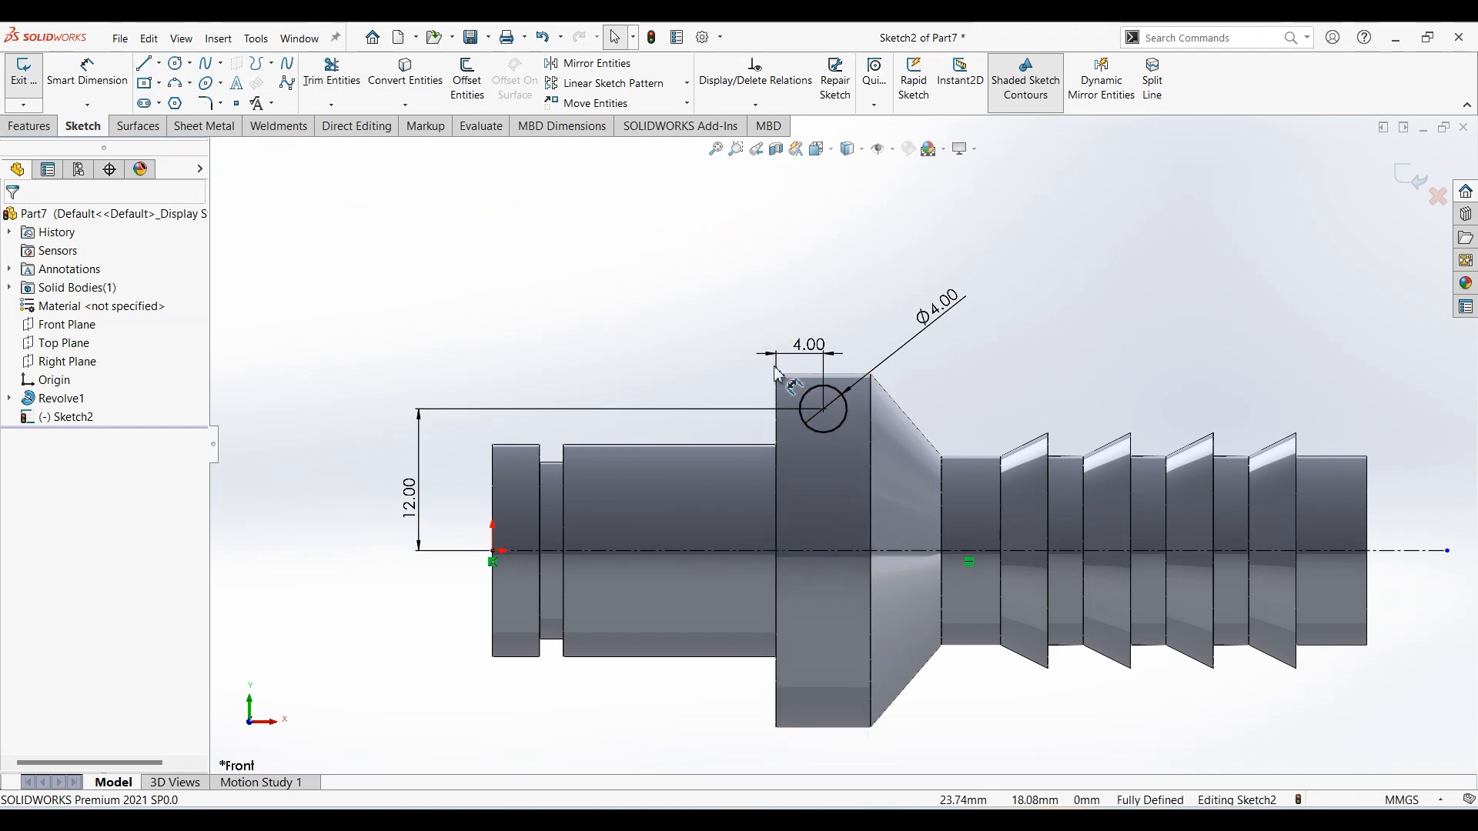
Mirror the 4 mm circle about the centerline to the lower part of the collar
left_click(812, 430)
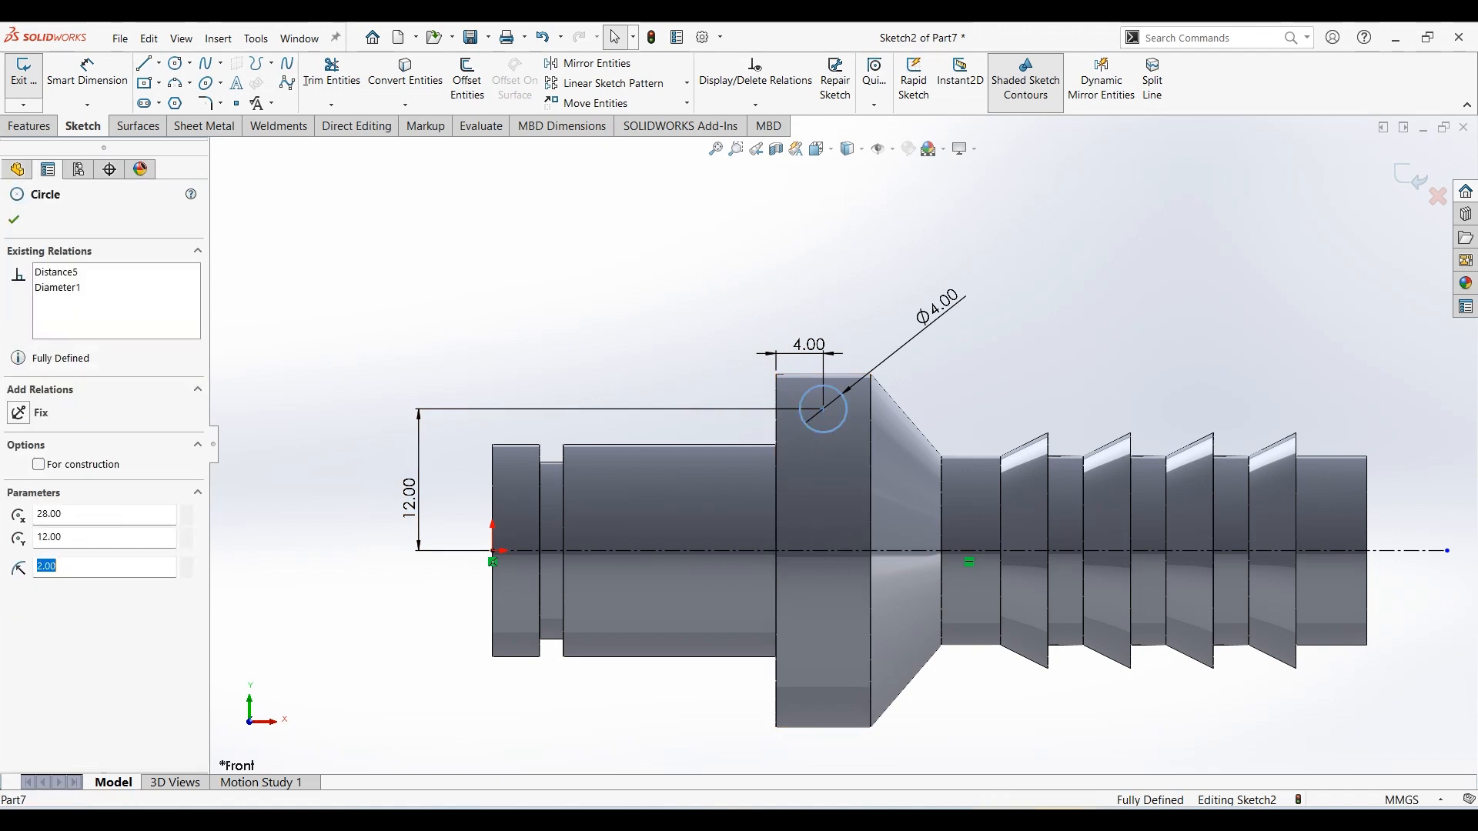
left_click(805, 550)
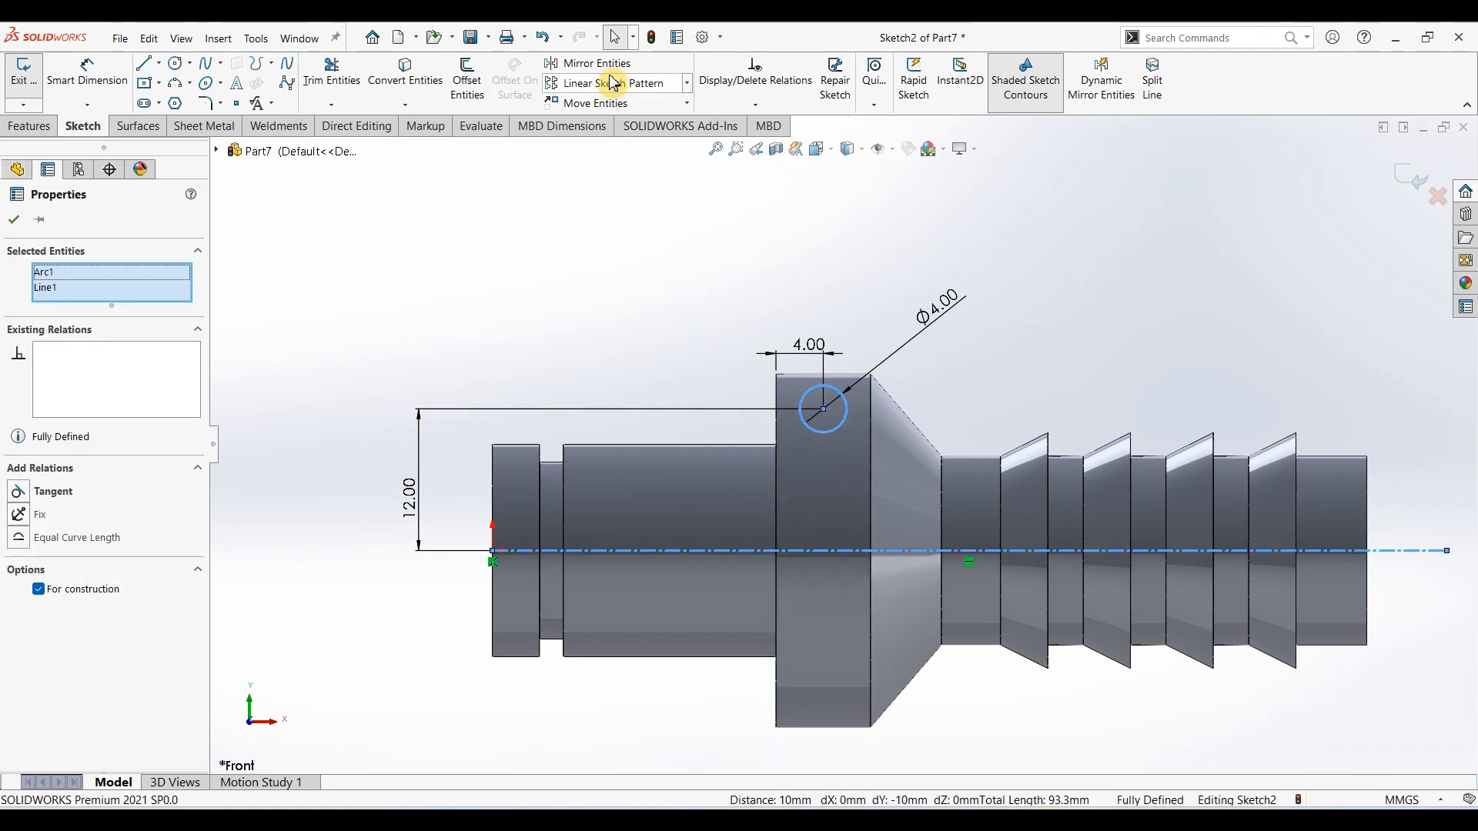
left_click(589, 64)
Cut both circles through the collar with an Extruded Cut set to Through All - Both
left_click(39, 129)
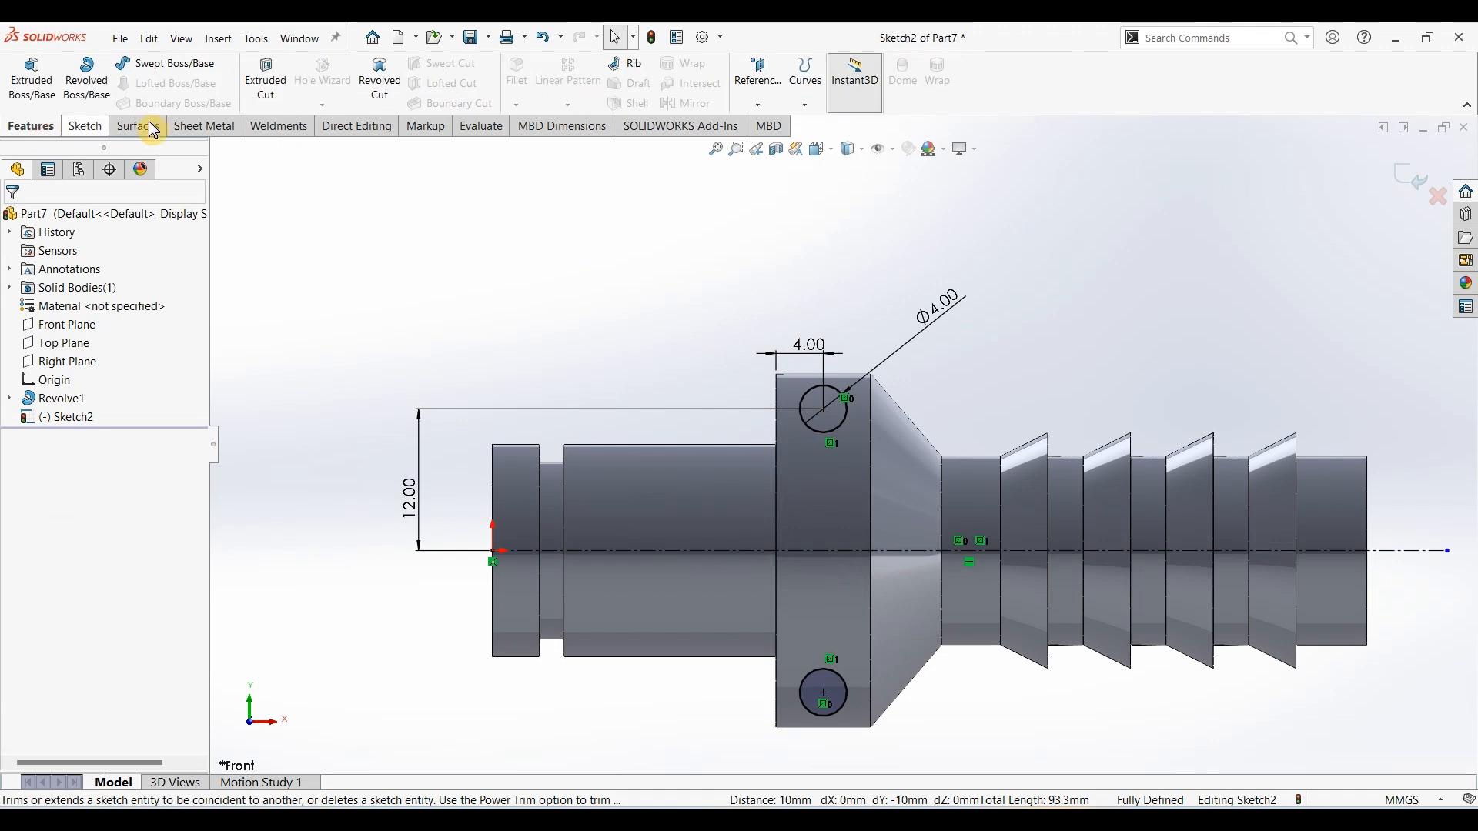
left_click(265, 77)
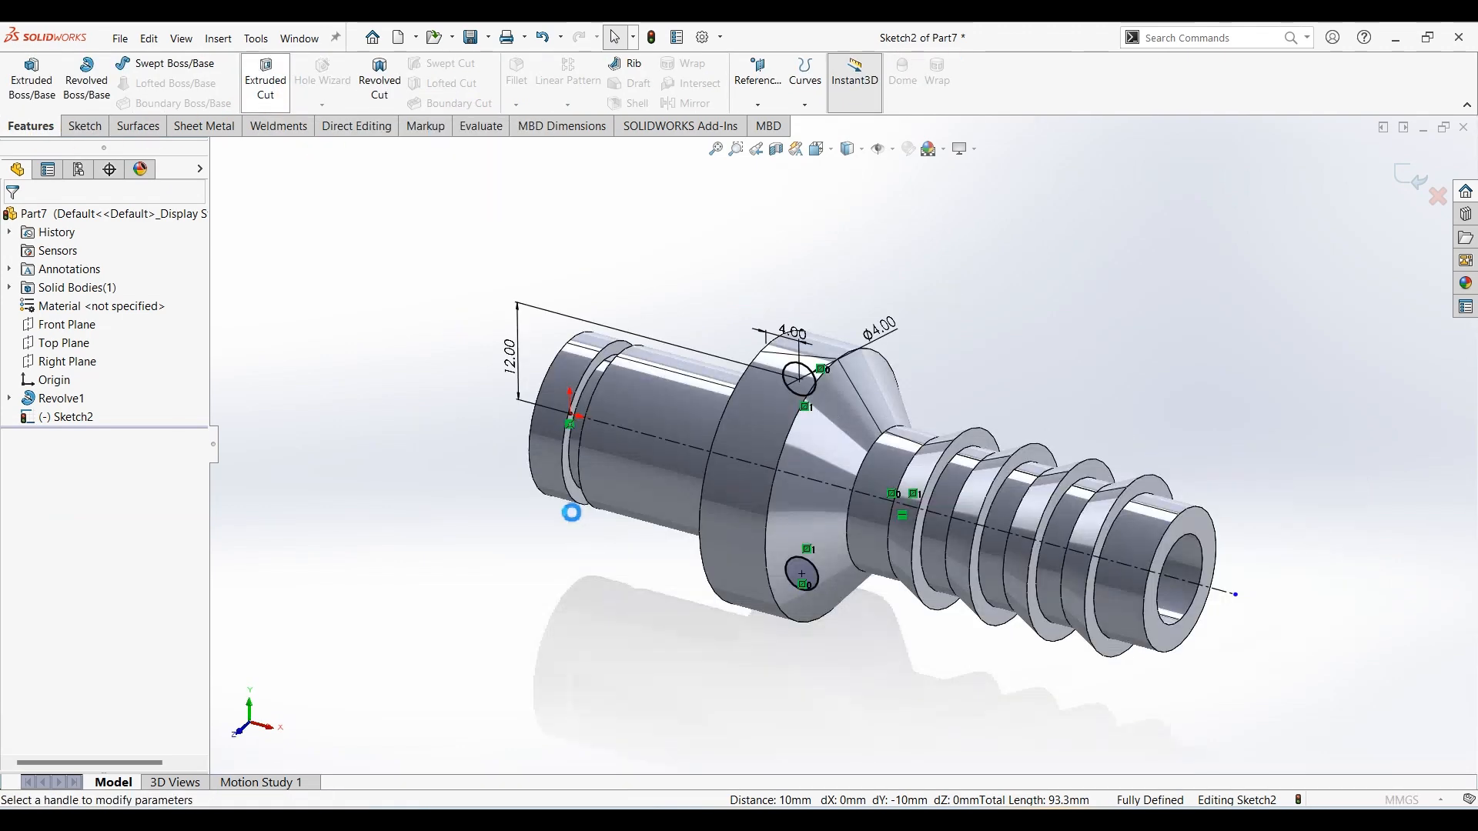
middle_click_drag(1075, 356, 996, 389)
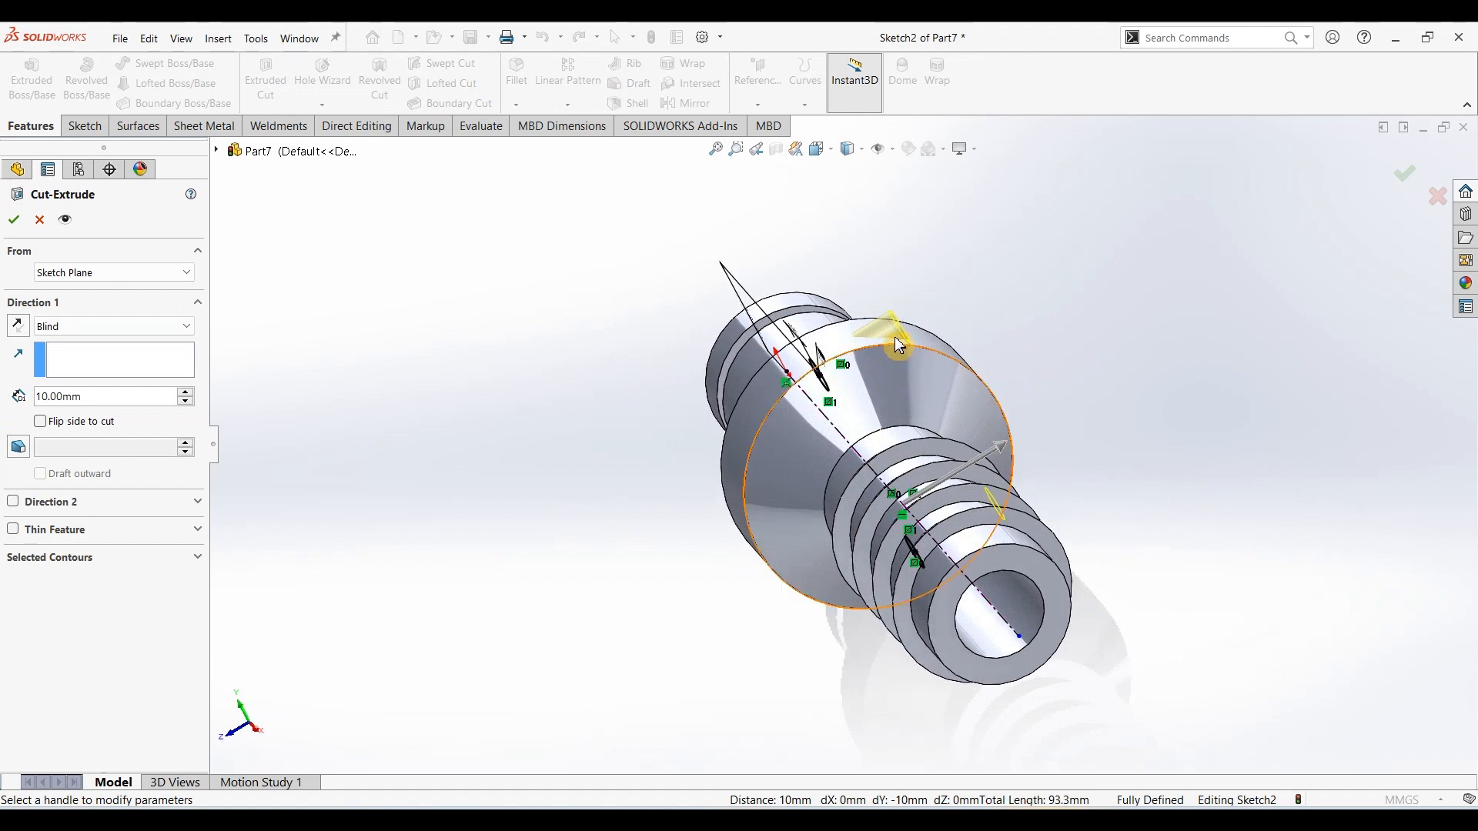
left_click(166, 327)
left_click(140, 371)
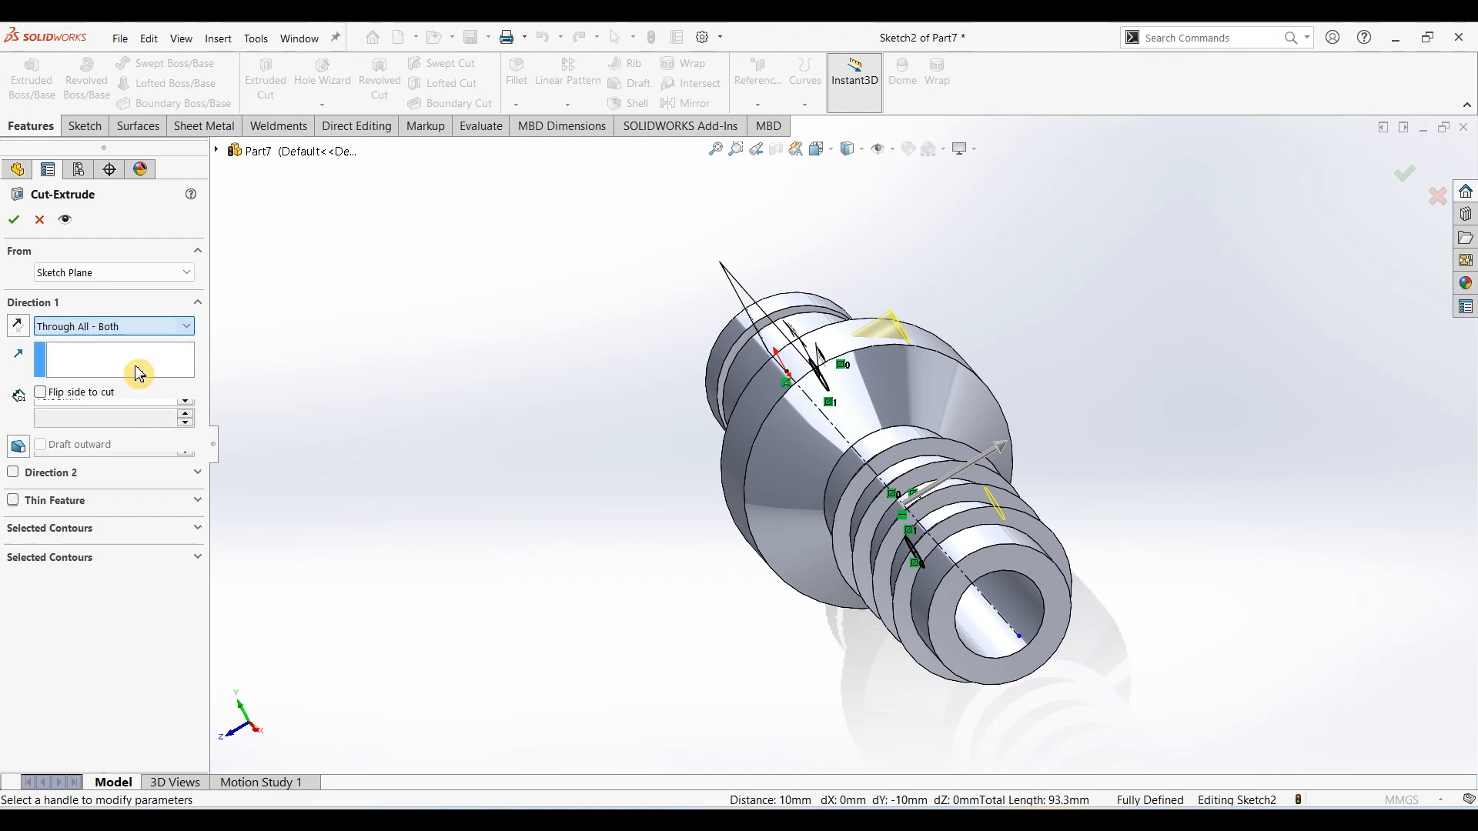
left_click(15, 221)
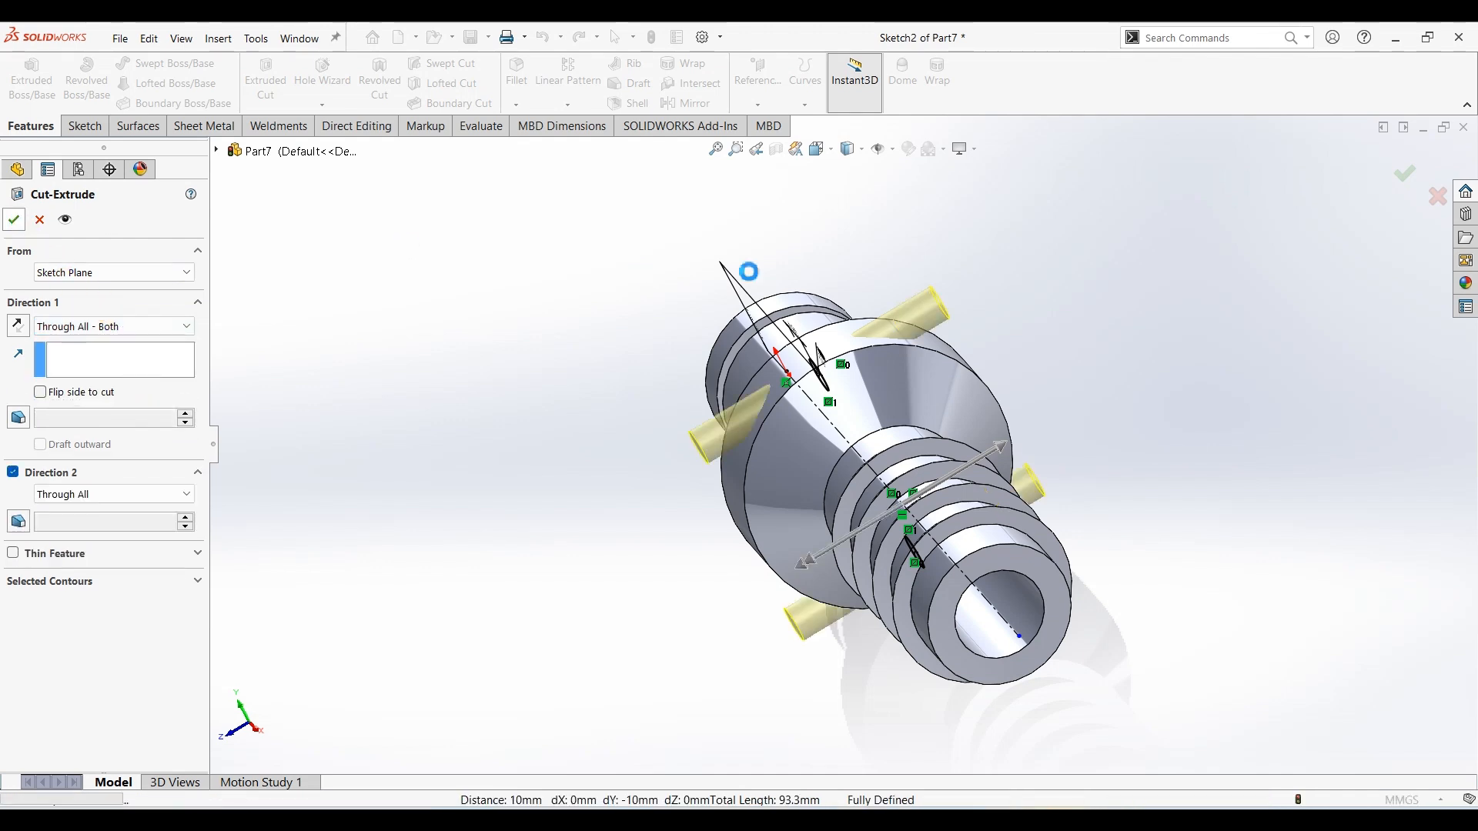
left_click(581, 499)
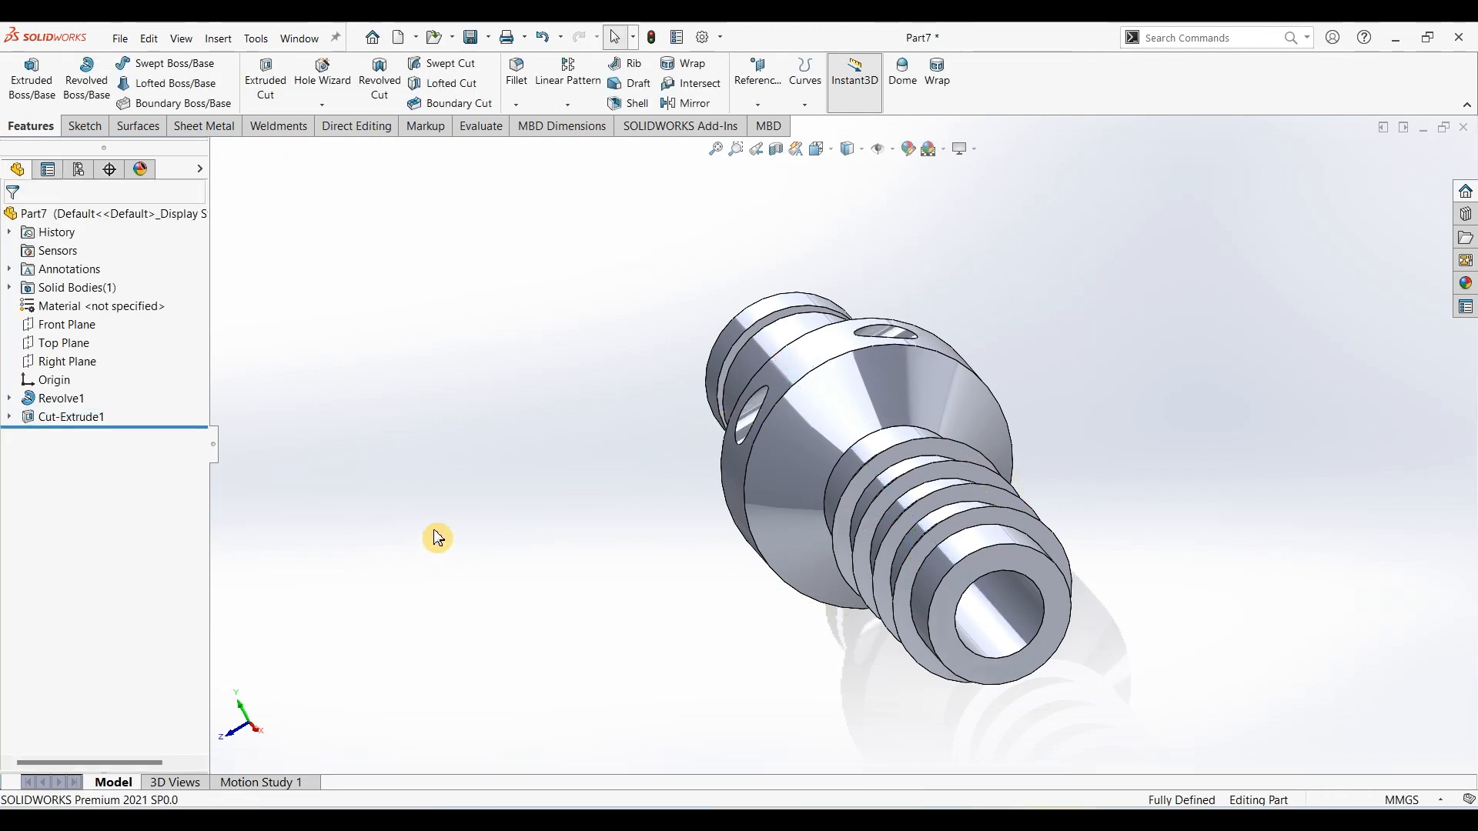
Apply the polished steel appearance from the Metal > Steel library to the part
middle_click_drag(429, 534, 491, 481)
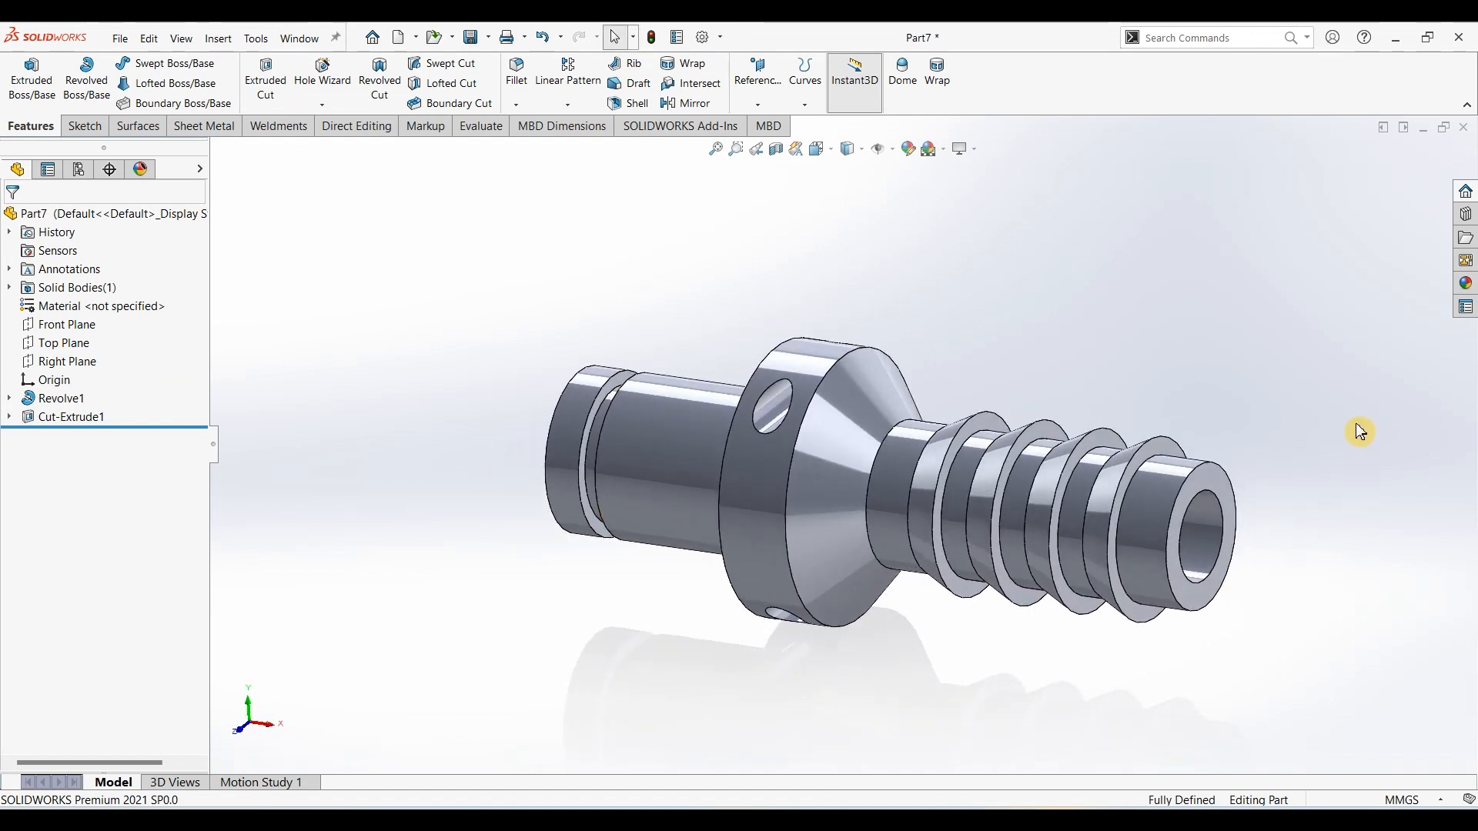
left_click(1465, 283)
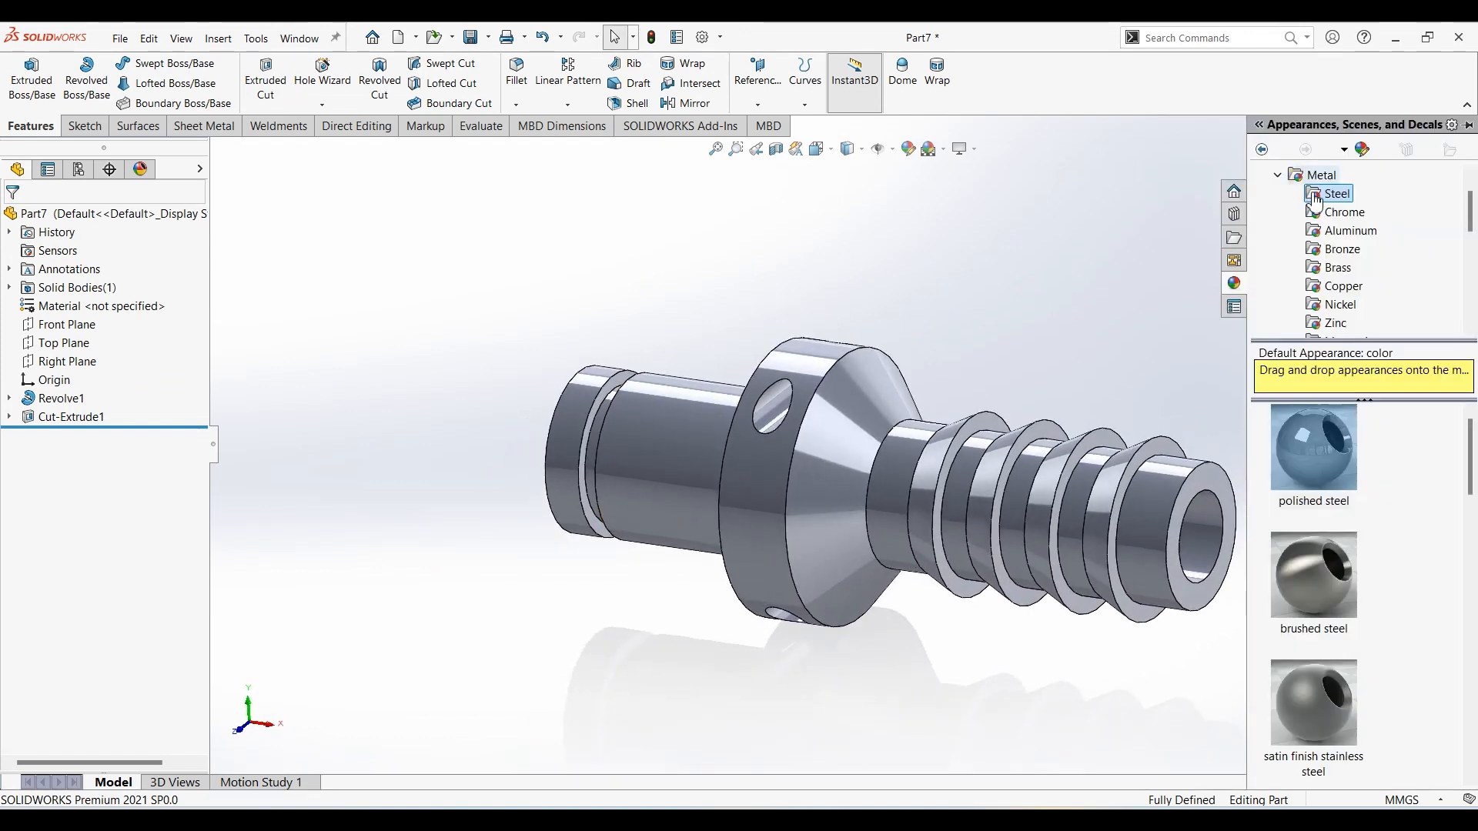
double_click(1331, 458)
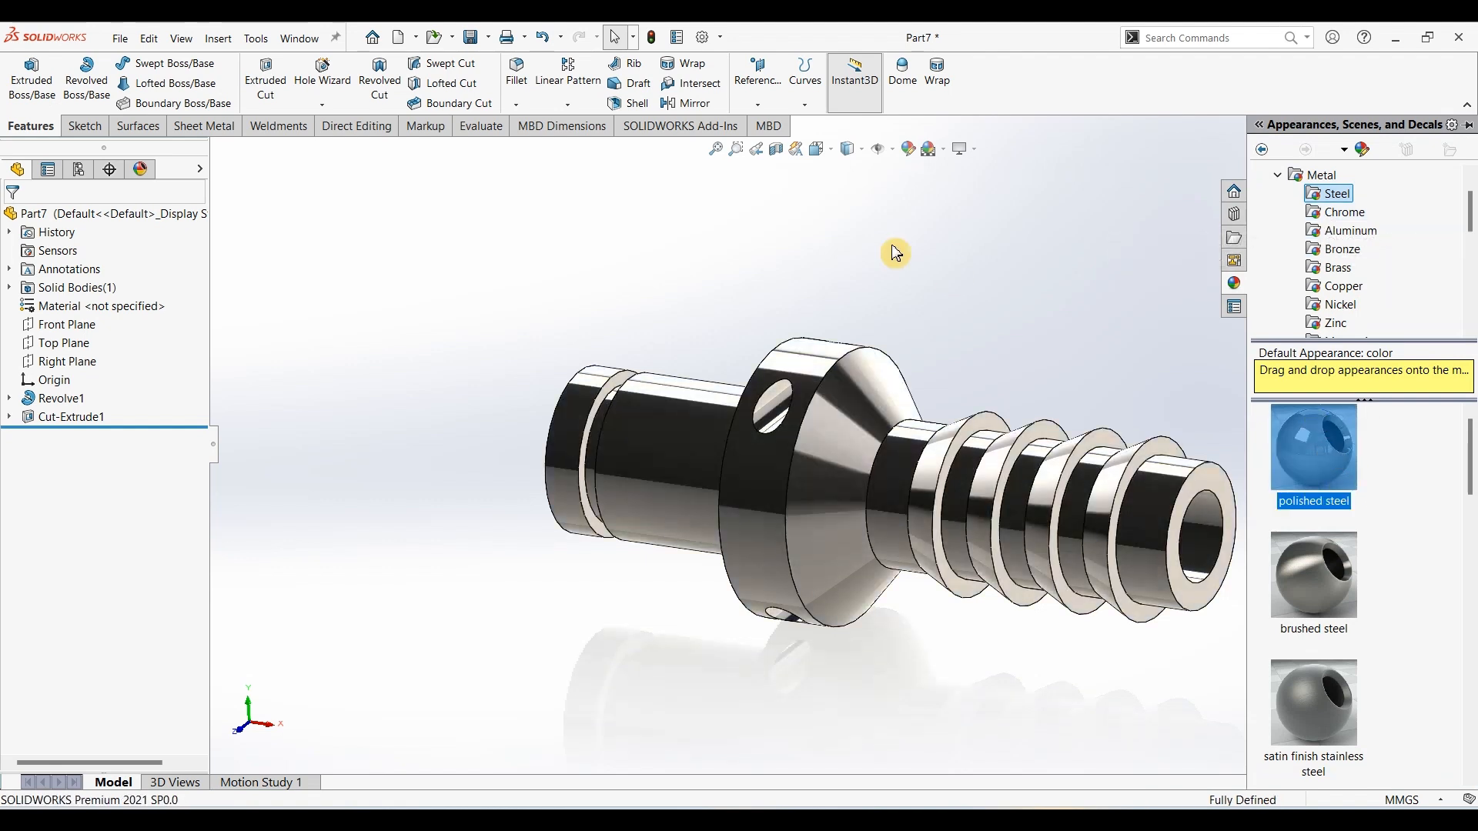
Set the scene to Plain White and show the finished part in the Isometric view
left_click(946, 154)
left_click(954, 193)
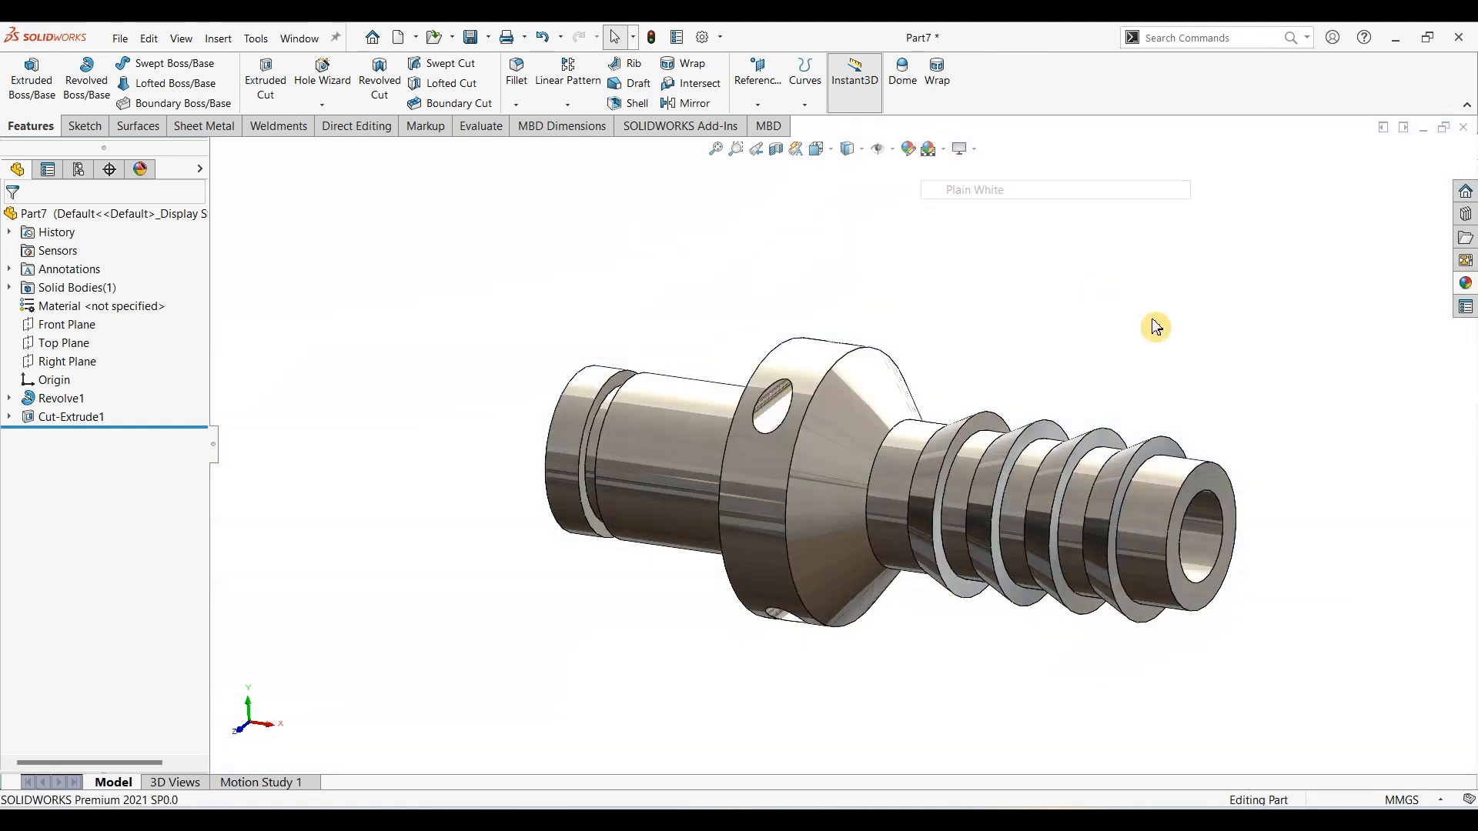
key("ctrl+7")
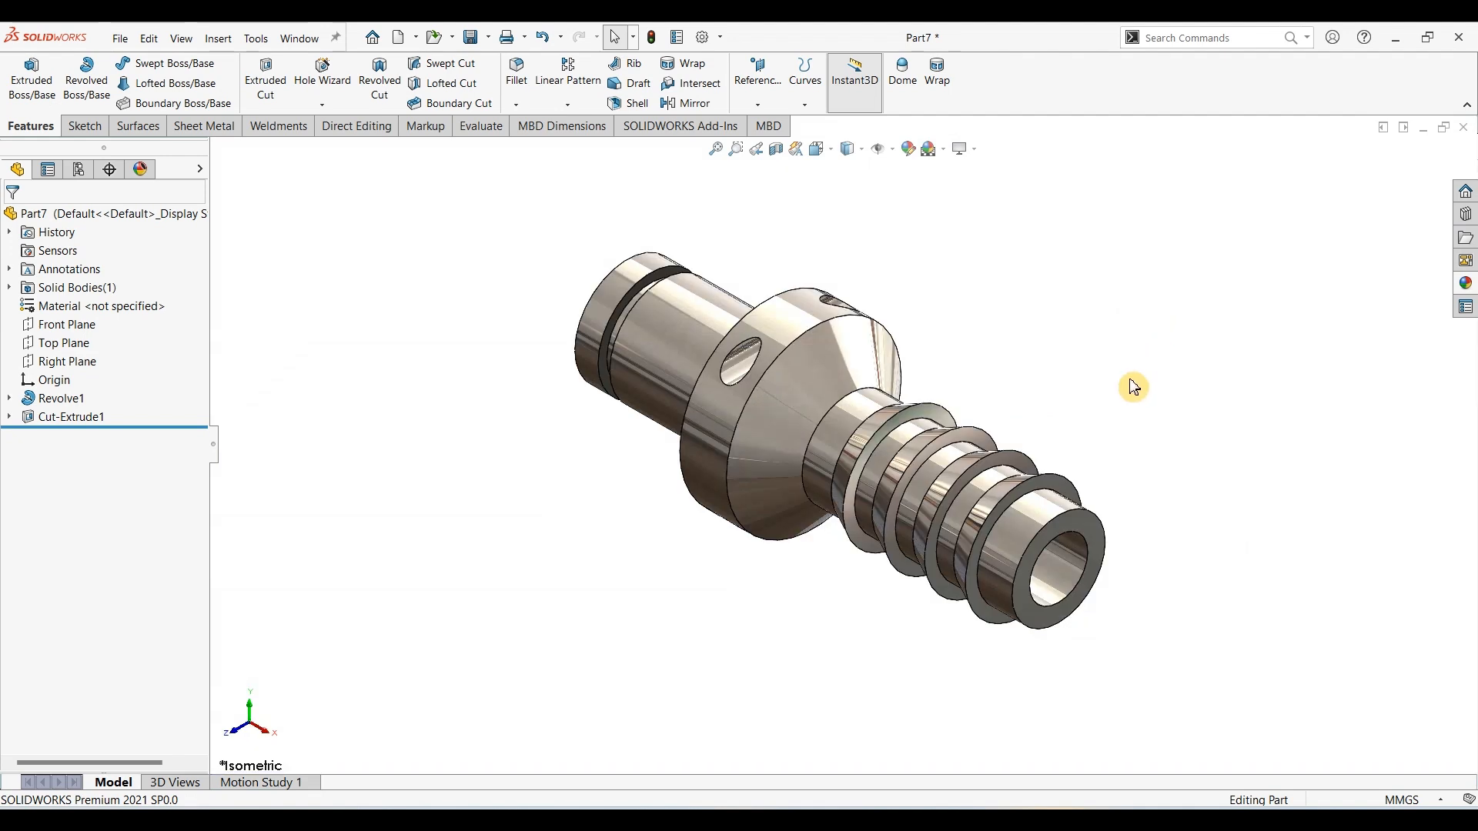